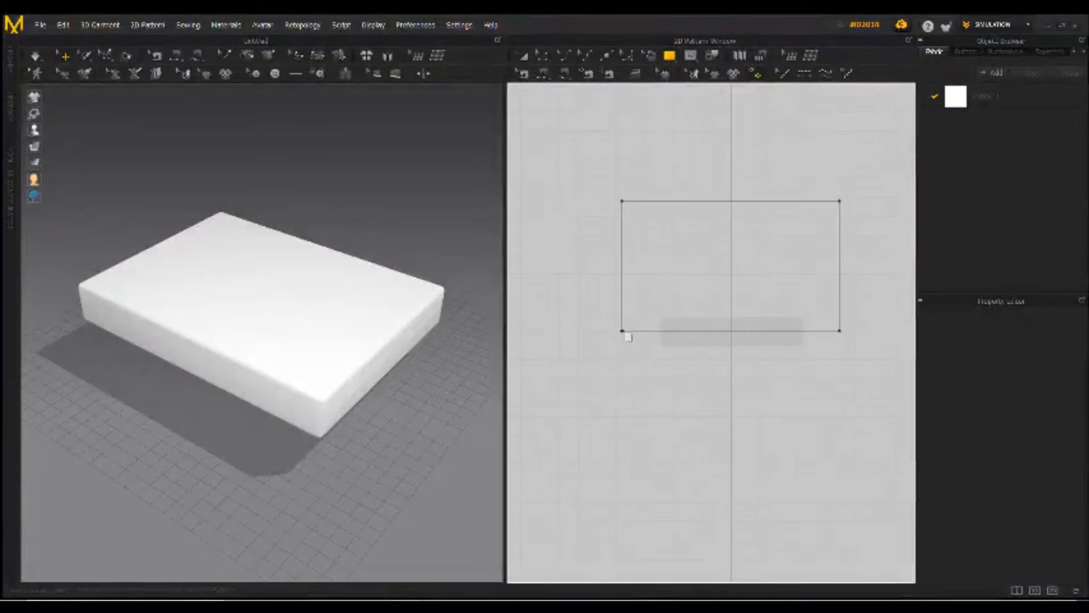
- Rotate the rectangular pattern piece to lie flat and lower it to the level of the mattress
click(283, 166)
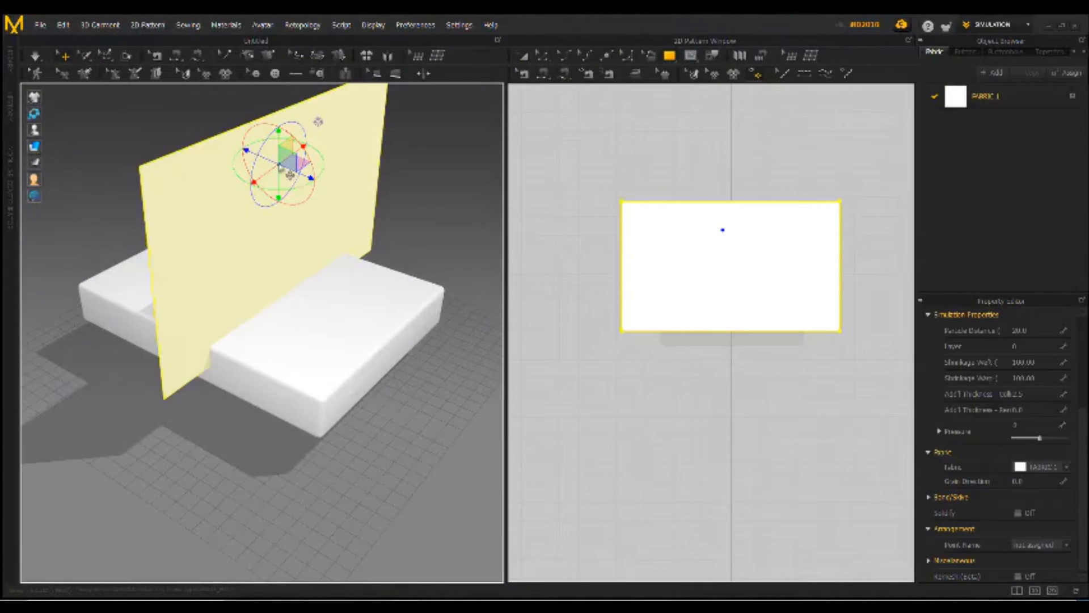
drag(290, 174, 225, 279)
click(654, 185)
click(560, 377)
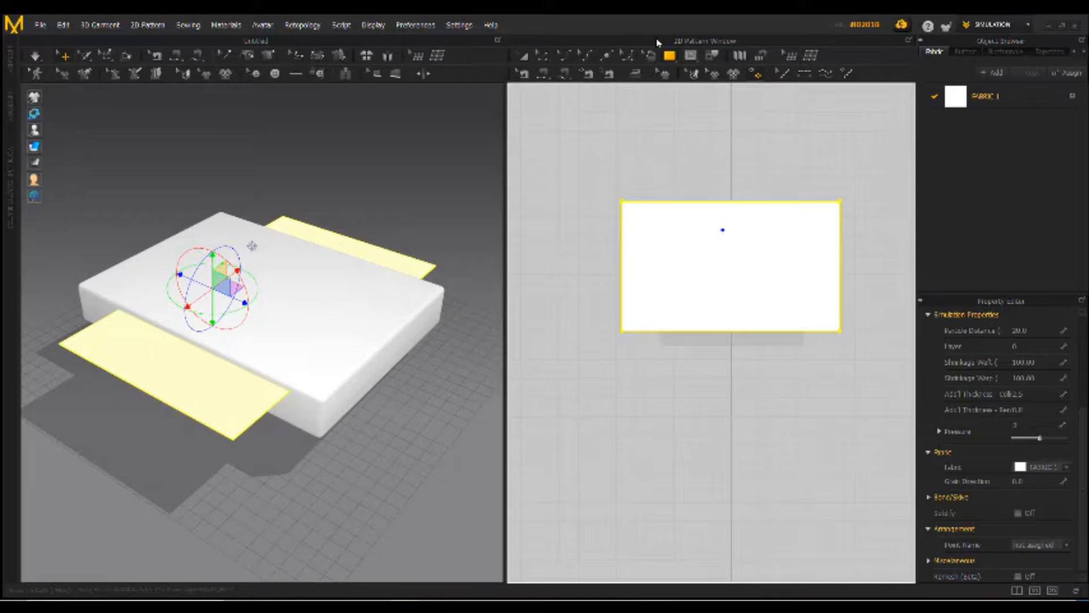
- Extend the rectangle by moving its lower and upper edges outward until the sheet overhangs the mattress on every side
click(543, 56)
click(704, 201)
drag(715, 333, 714, 369)
click(713, 362)
click(679, 184)
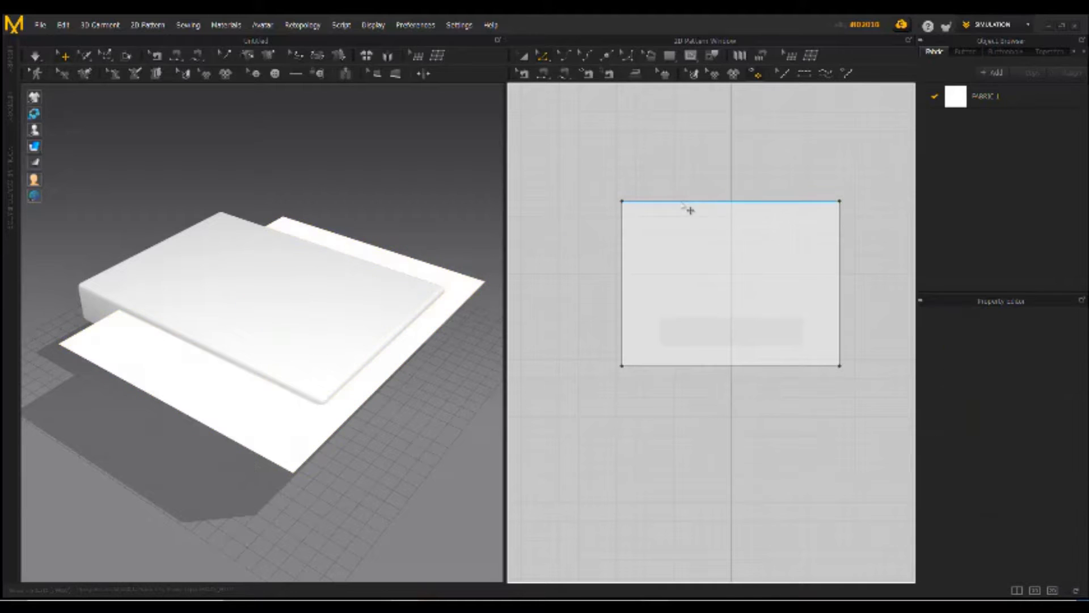
drag(683, 203, 693, 138)
click(683, 176)
click(685, 152)
click(685, 158)
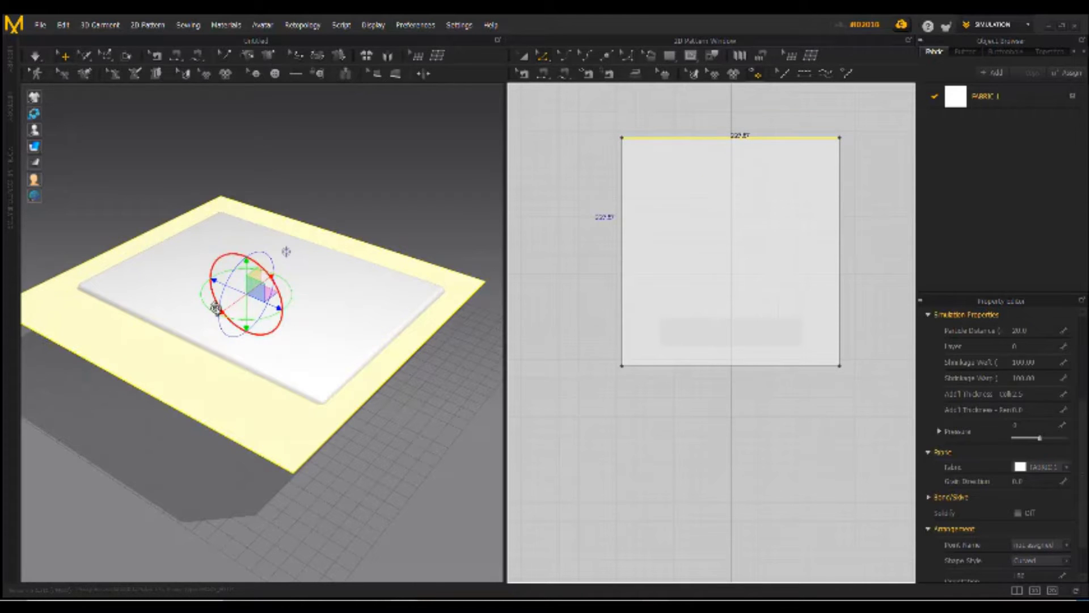
- Raise the sheet above the mattress, then test its drape with a simulation and reset it flat
right_drag(285, 246, 416, 335)
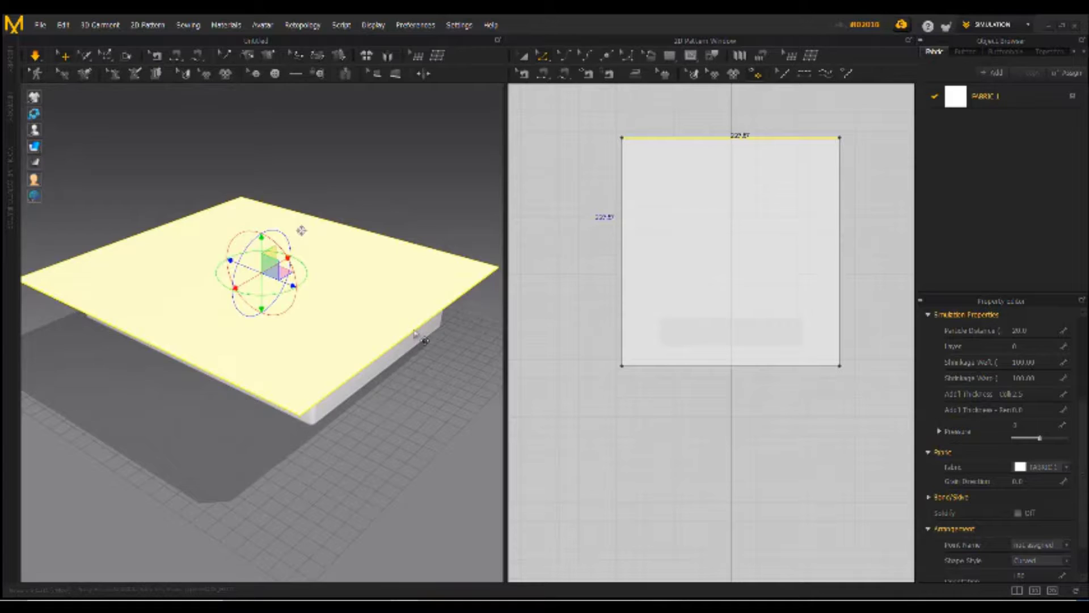
key(space)
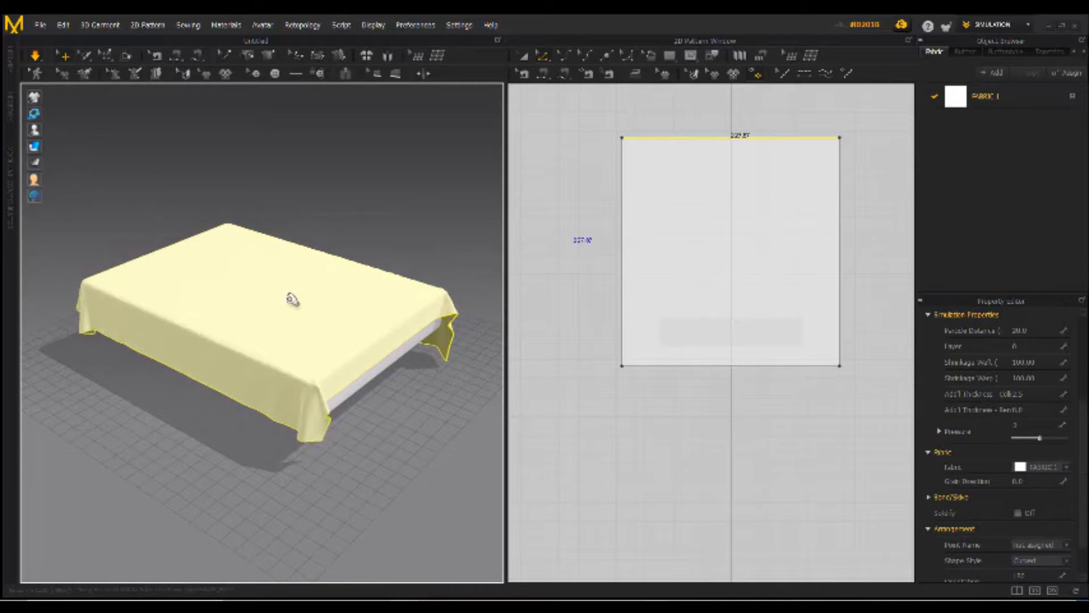
click(388, 57)
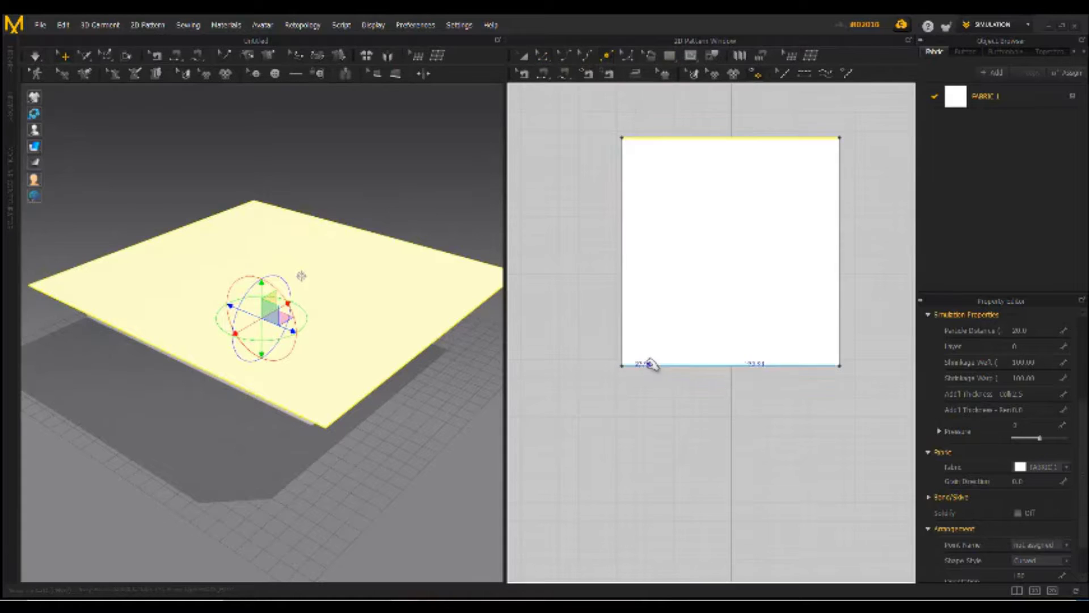
- Add points about 31 cm from each corner along all four edges of the sheet pattern
scroll(653, 365, up, 3)
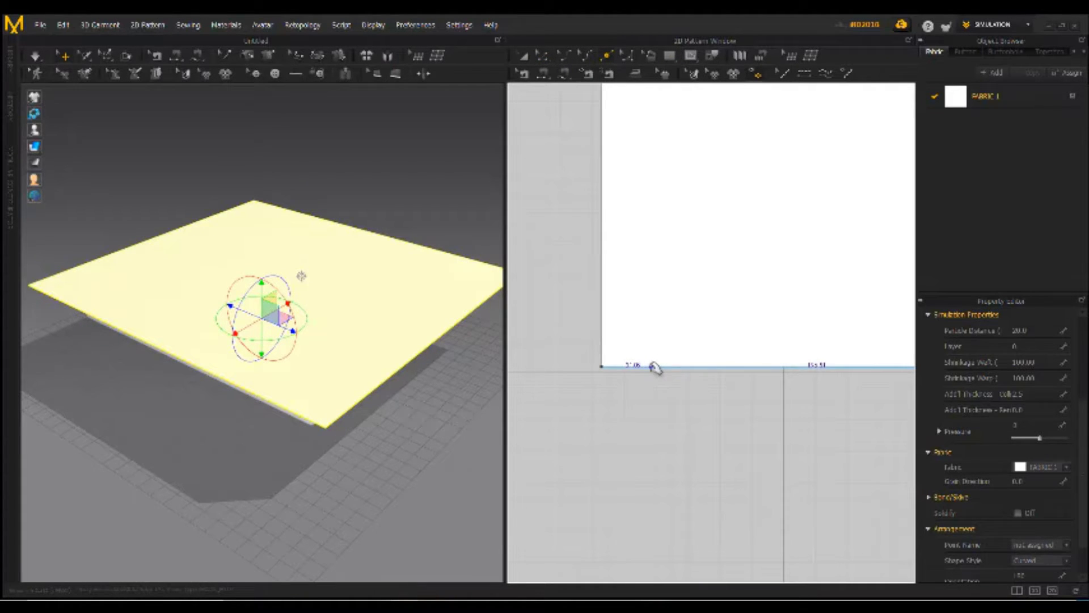
click(651, 367)
scroll(605, 319, down, 3)
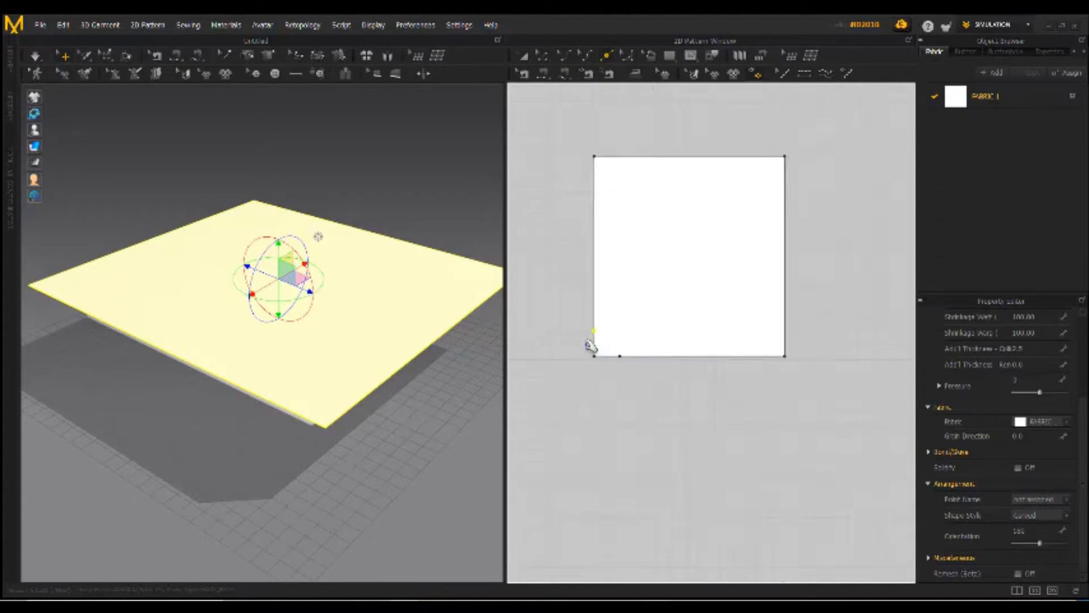
scroll(713, 364, up, 3)
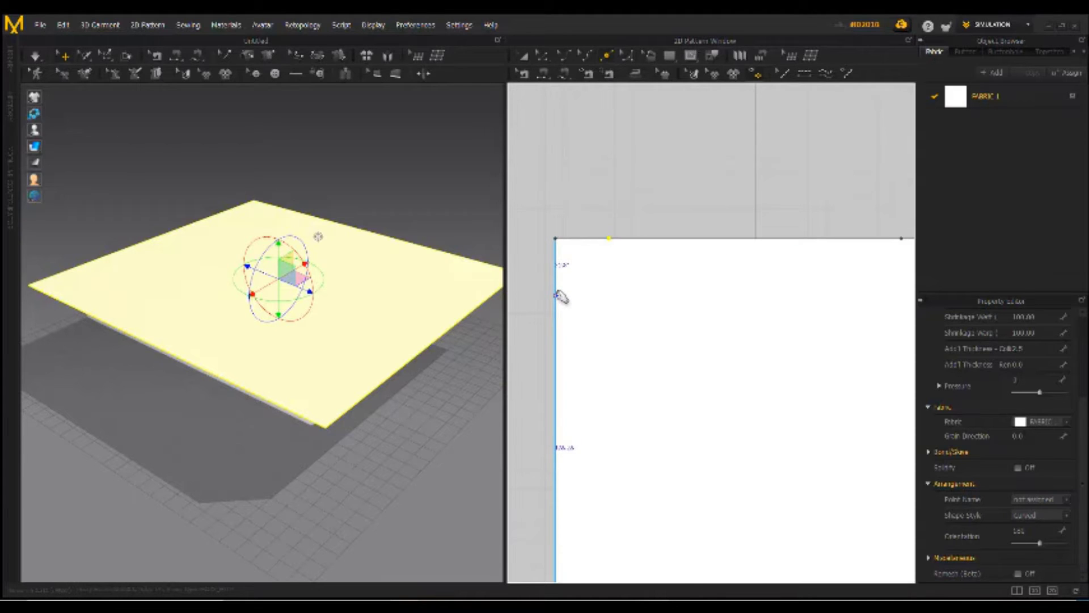
- Move the four corner points of the sheet inward to form square corner notches
click(541, 55)
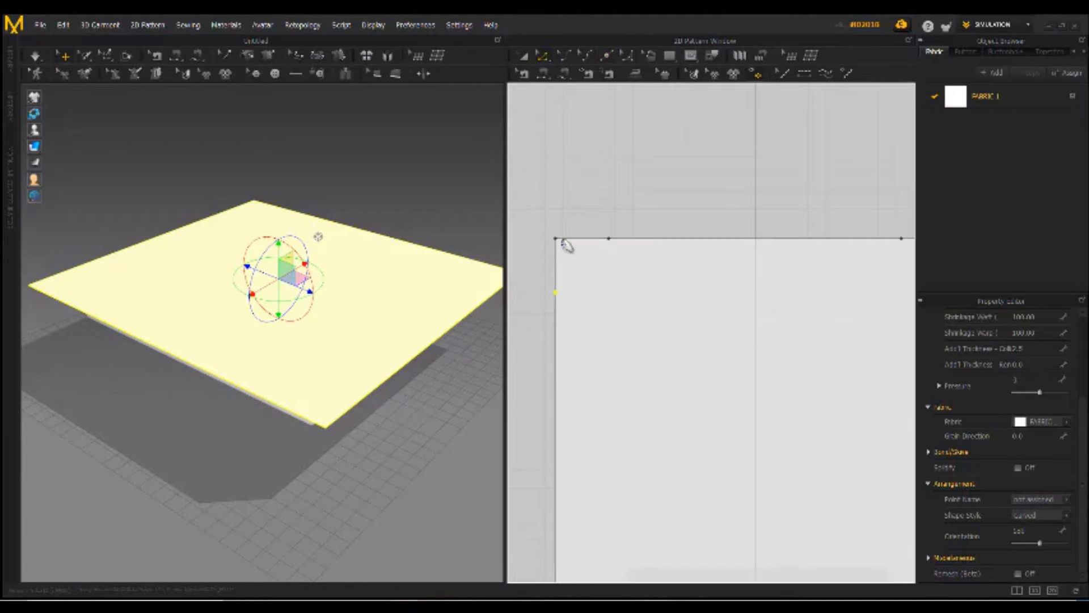
scroll(613, 290, down, 3)
scroll(715, 280, up, 2)
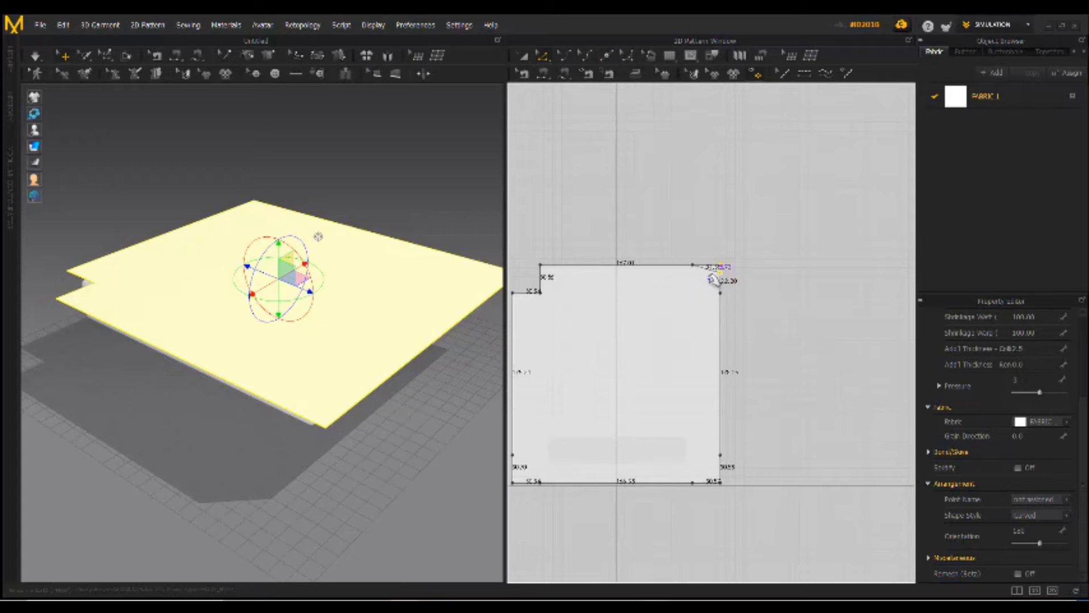
click(722, 484)
drag(692, 452, 693, 455)
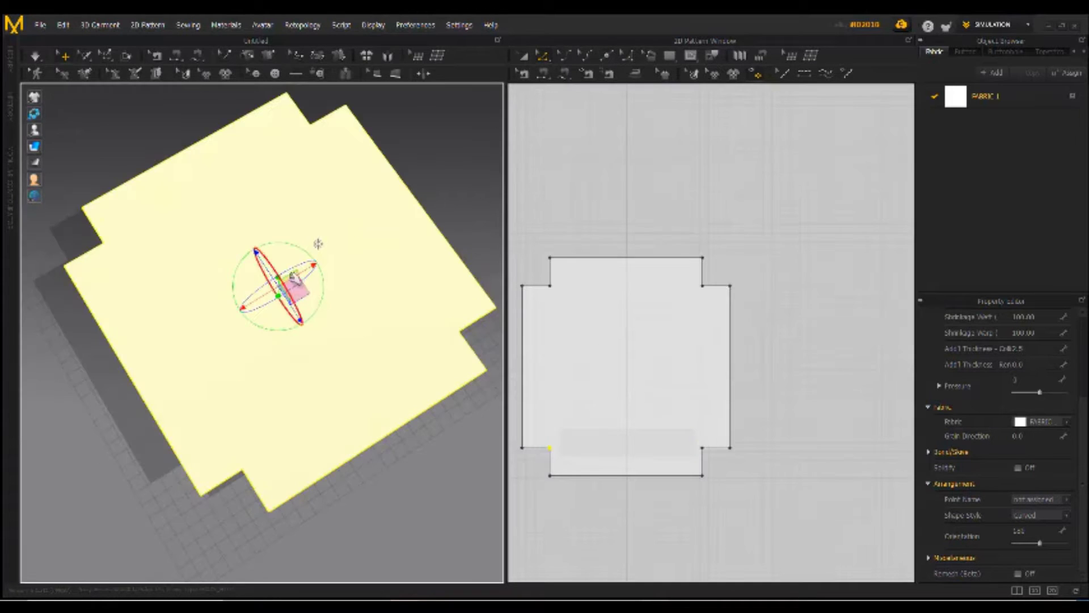
- Check the sheet's fit around the mattress and narrow the pattern by moving the notch and side edges inward
drag(311, 269, 321, 264)
drag(306, 305, 302, 296)
right_drag(304, 300, 294, 154)
click(439, 178)
click(707, 271)
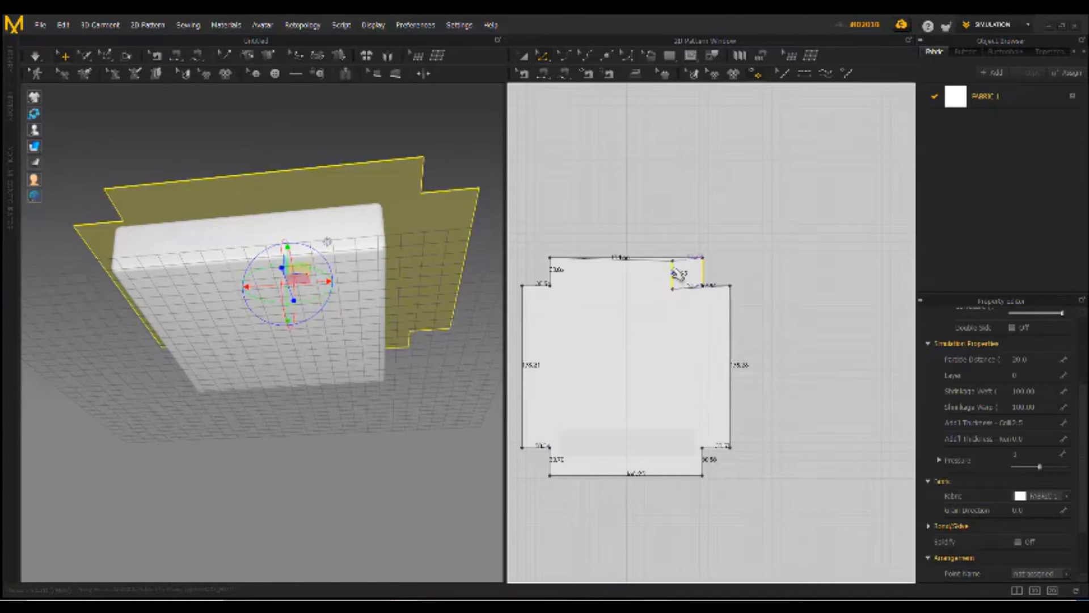
drag(690, 462, 685, 463)
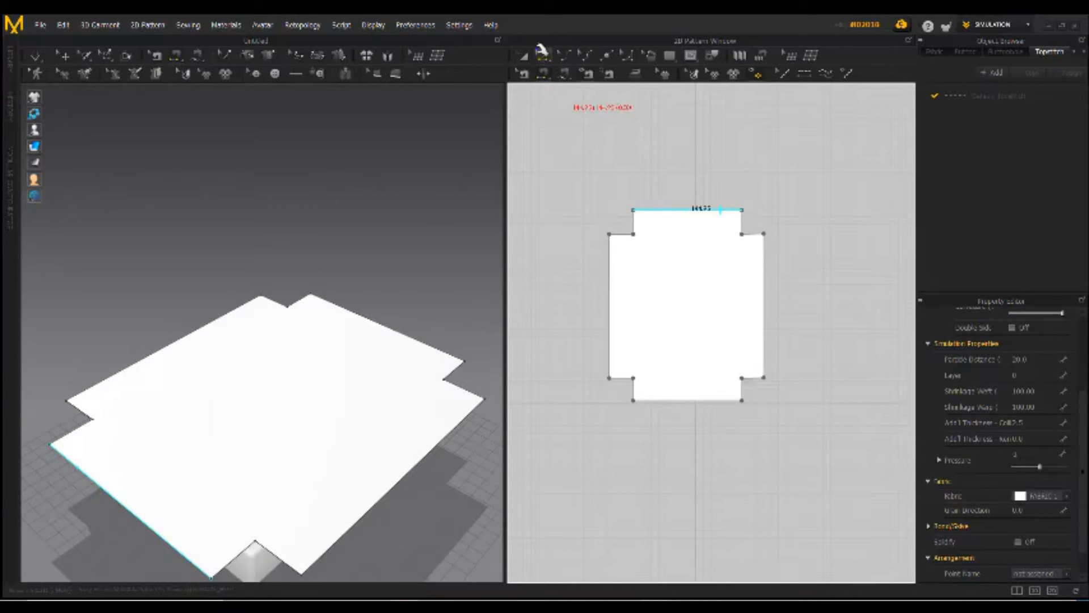
- Add a point near the inner corner on the vertical edge of both upper notches
click(607, 55)
scroll(750, 219, up, 5)
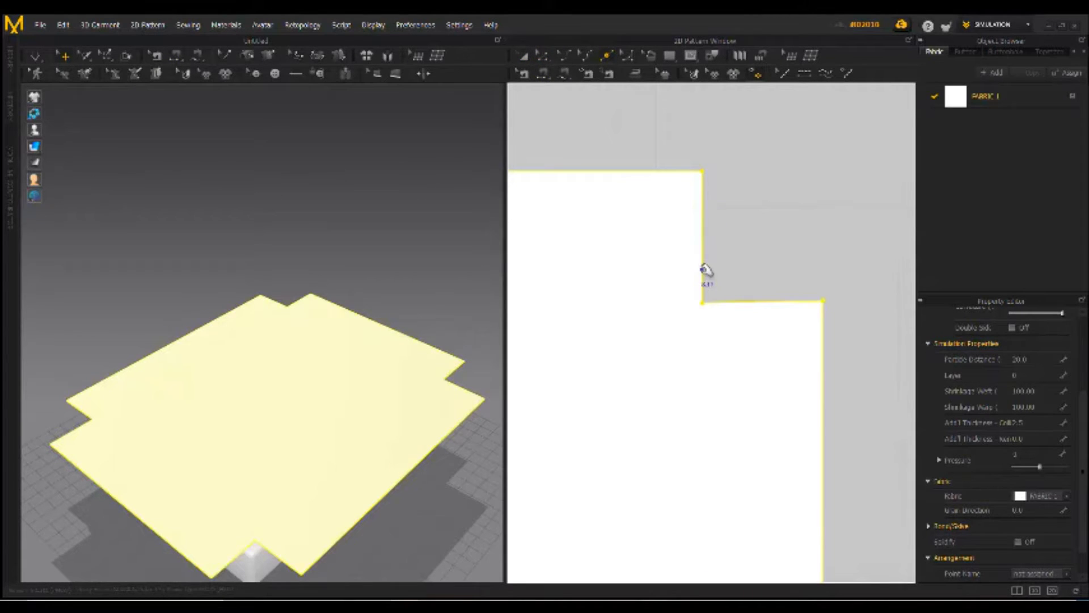
click(703, 267)
scroll(714, 260, down, 6)
scroll(575, 261, up, 4)
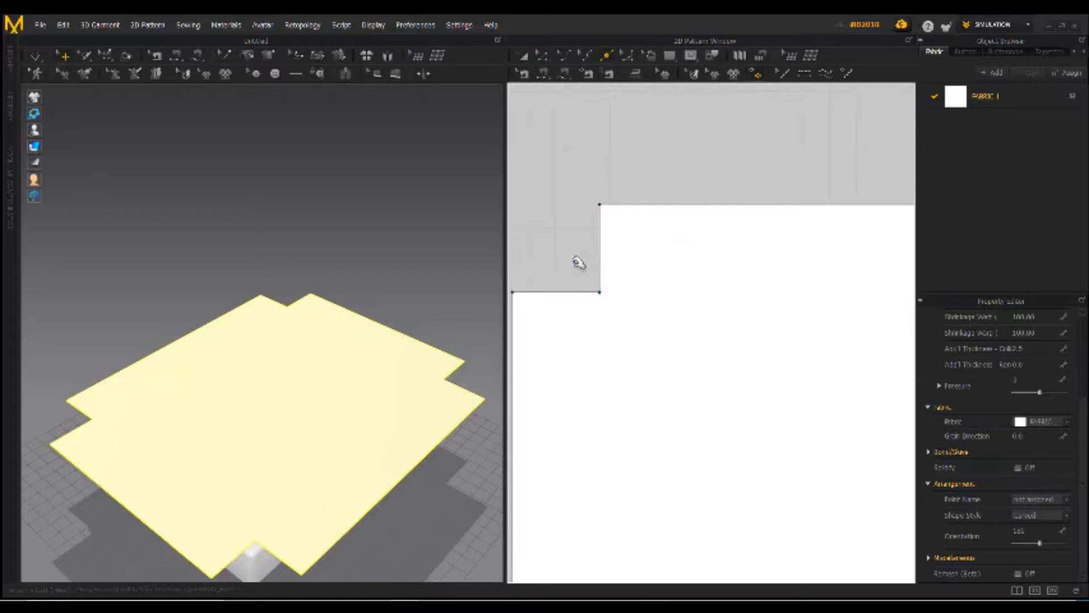
scroll(592, 266, down, 3)
scroll(690, 287, up, 3)
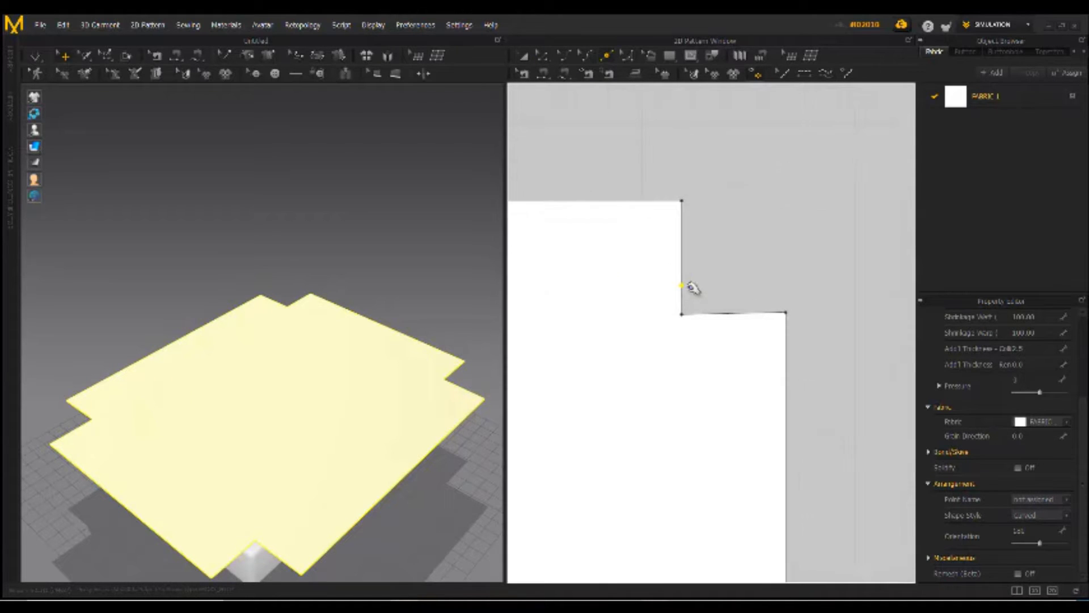
click(683, 295)
click(688, 295)
scroll(709, 301, down, 3)
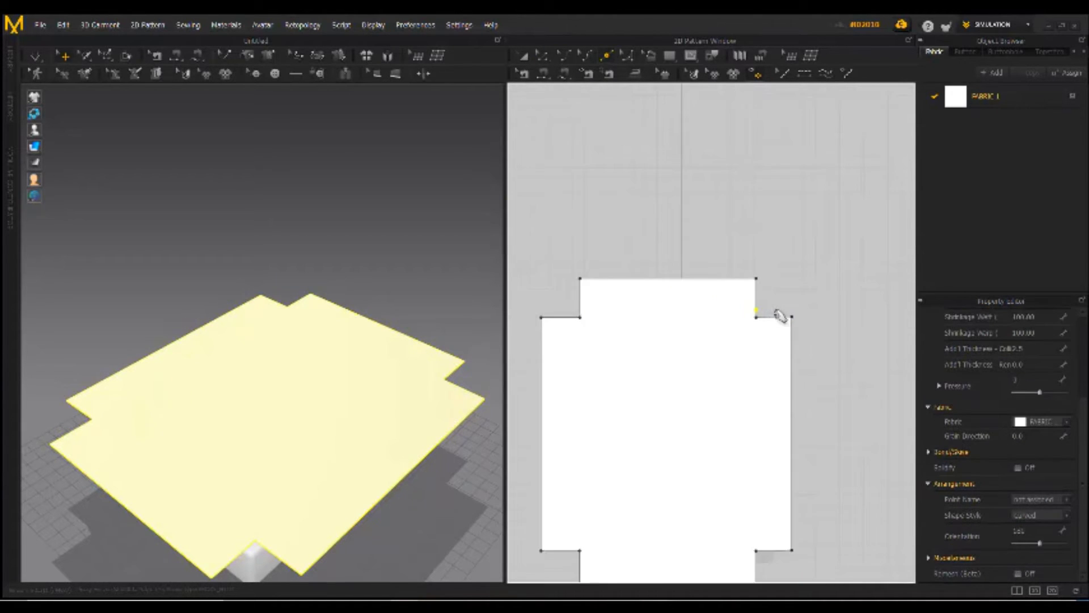
scroll(607, 335, up, 3)
scroll(611, 278, down, 3)
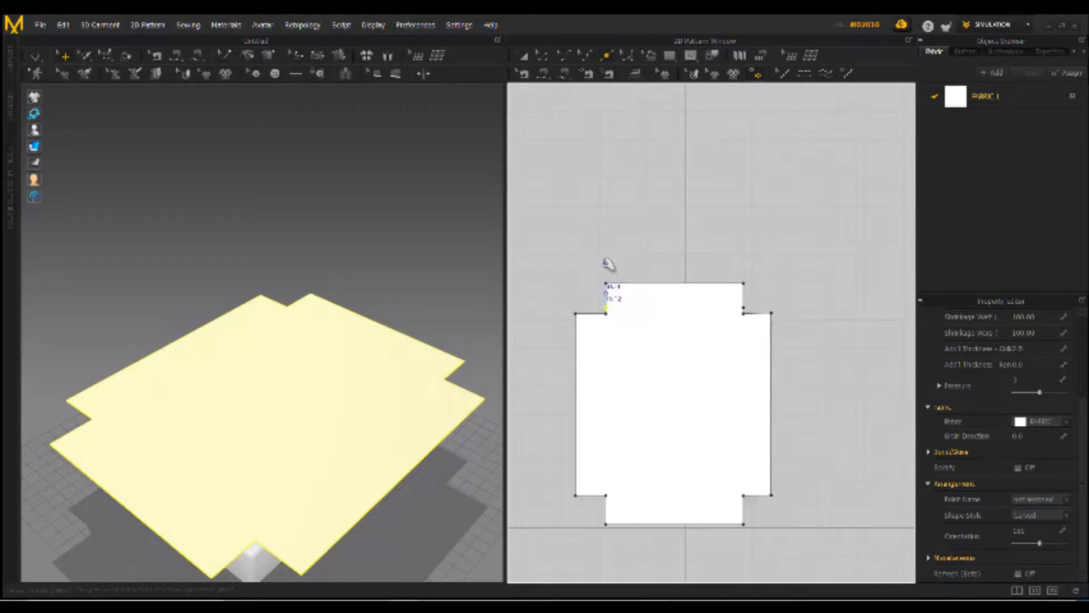
- Add a point near the inner corner on the vertical edge of both lower notches
scroll(692, 445, up, 4)
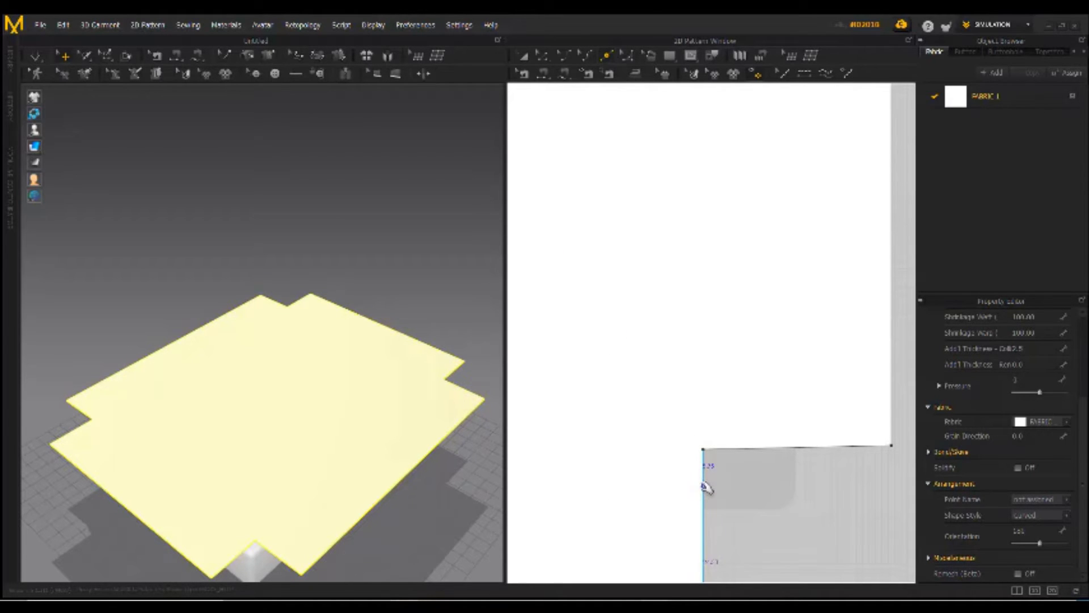
scroll(705, 488, down, 3)
scroll(630, 433, up, 3)
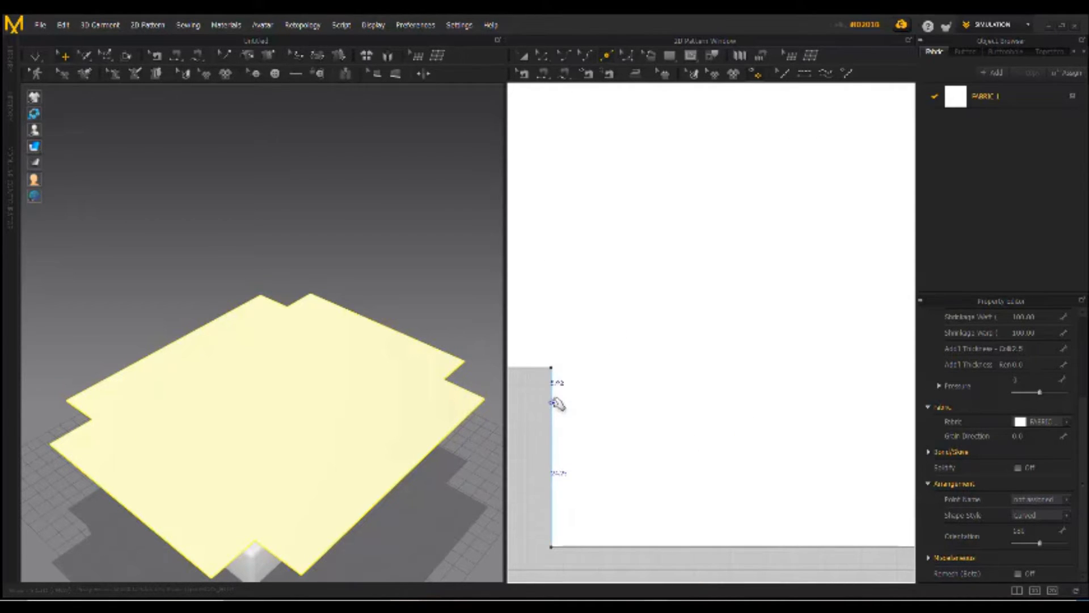
scroll(608, 329, down, 4)
- Move the end edges of the upper and lower flaps outward at all four corners, leaving narrow slanted notches
click(542, 56)
scroll(771, 350, up, 3)
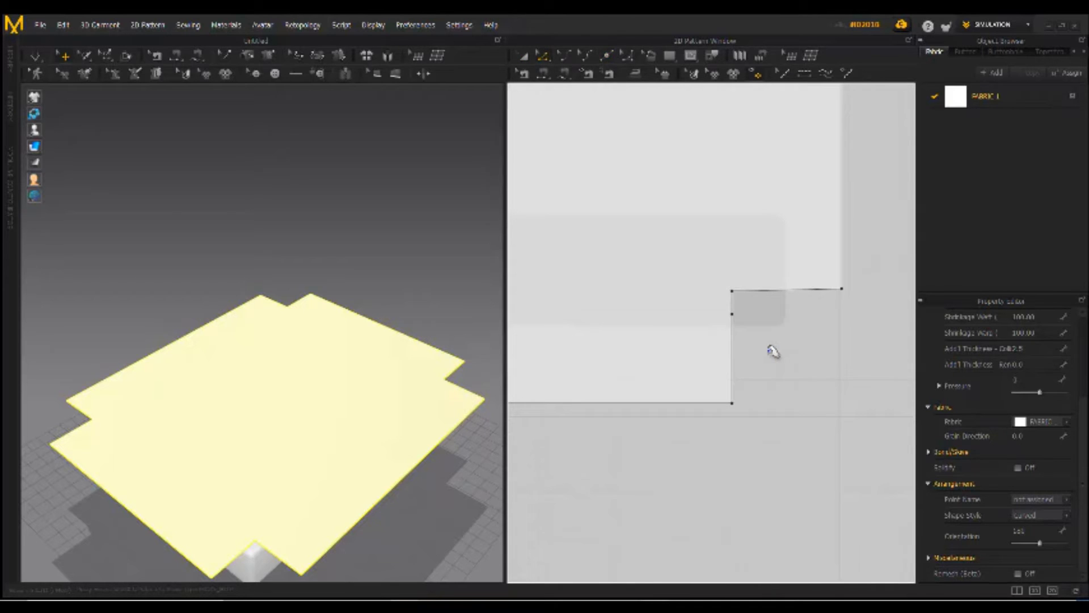
drag(735, 353, 796, 348)
scroll(797, 349, up, 2)
scroll(797, 351, down, 4)
scroll(802, 269, up, 4)
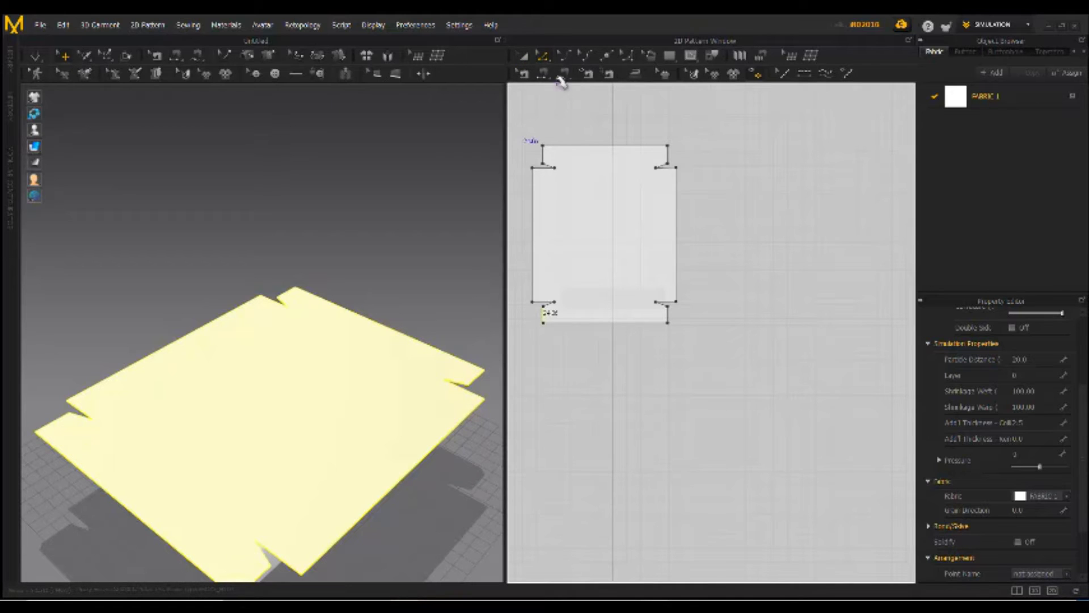
- Copy the notched sheet pattern and paste the duplicate beside the original, aligned horizontally with it
key(a)
click(569, 168)
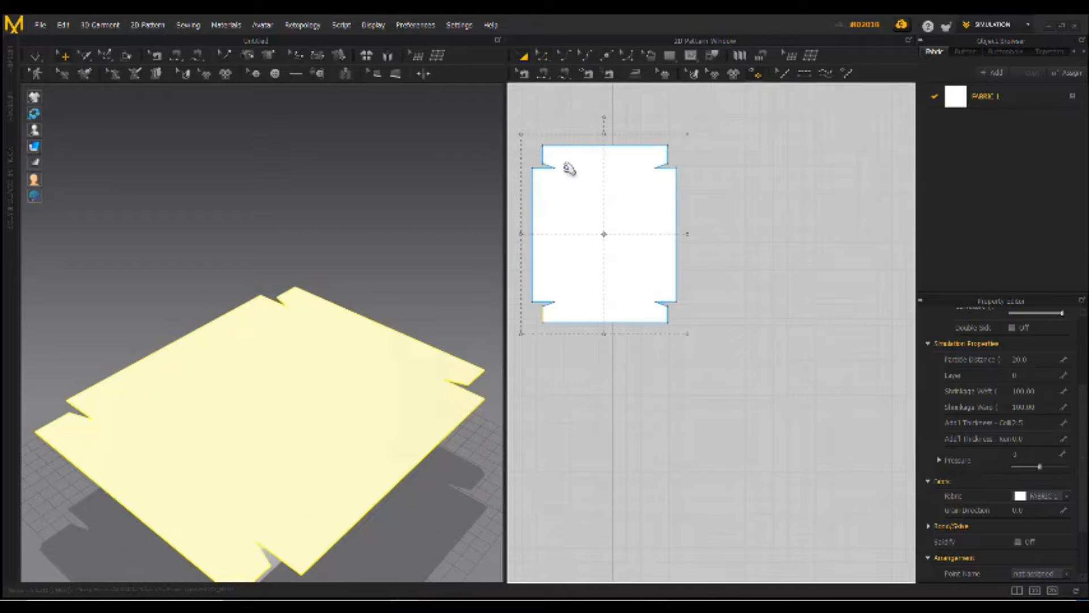
shift+drag(645, 210, 819, 217)
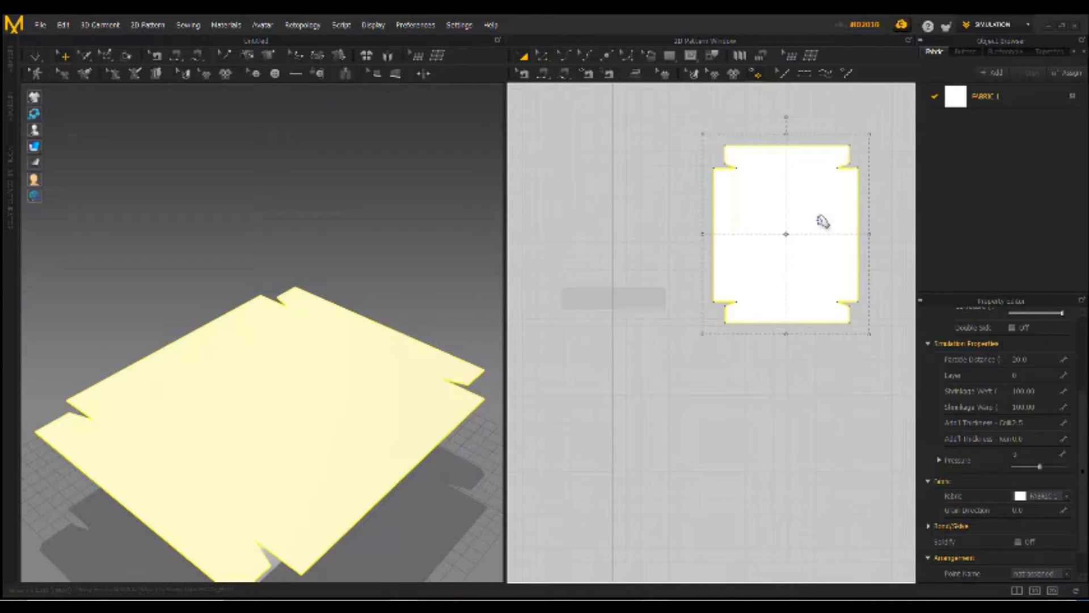
key(ctrl+z)
key(ctrl+c)
key(ctrl+v)
shift+click(796, 237)
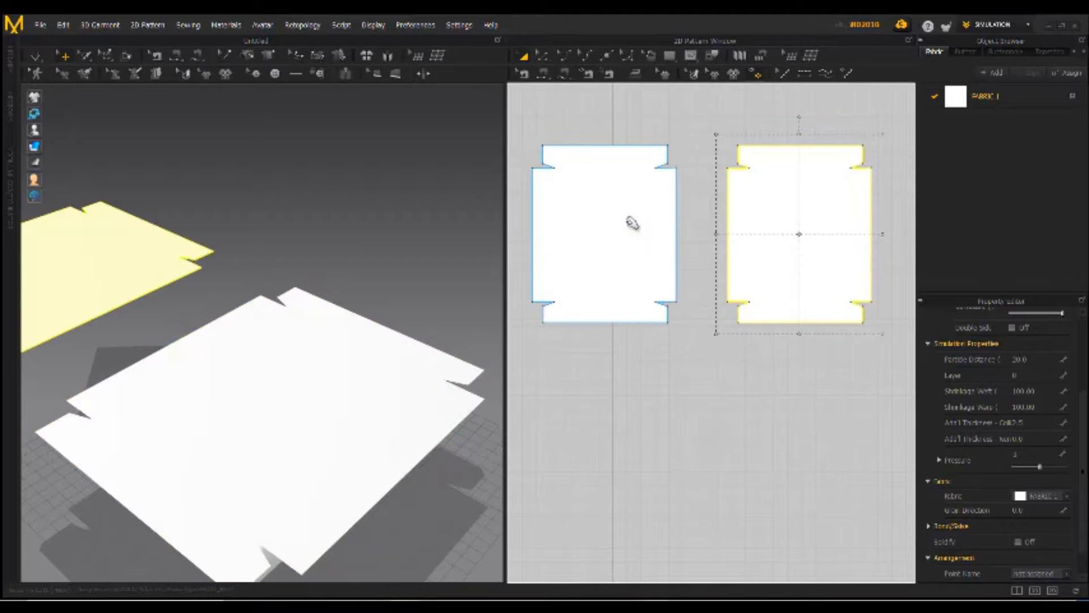
- Move the duplicate sheet in the 3D scene so it overlaps the original above the mattress
scroll(238, 263, down, 3)
click(139, 296)
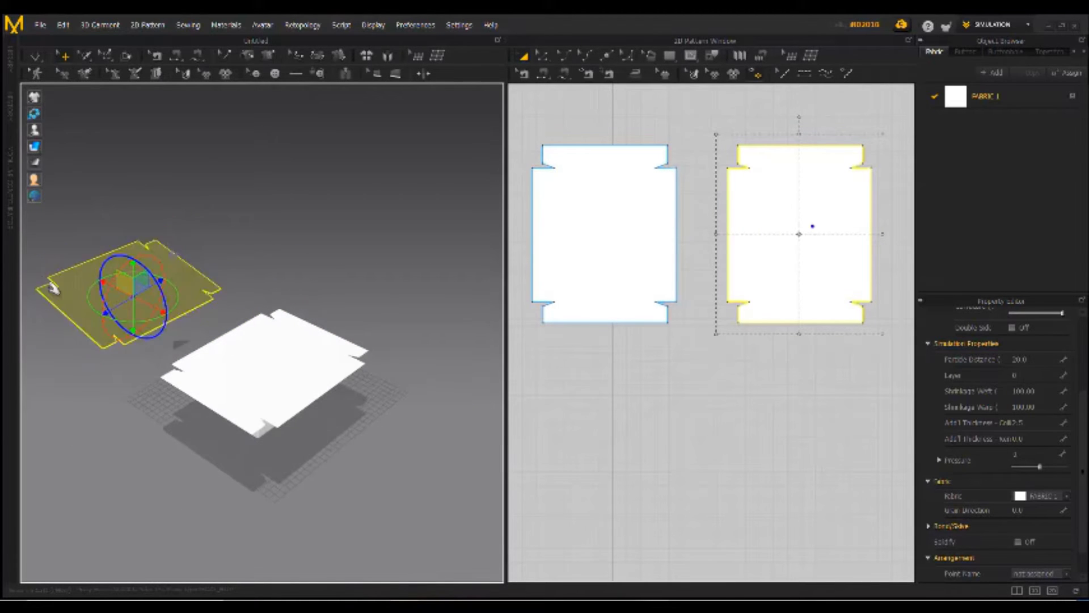
drag(153, 315, 291, 389)
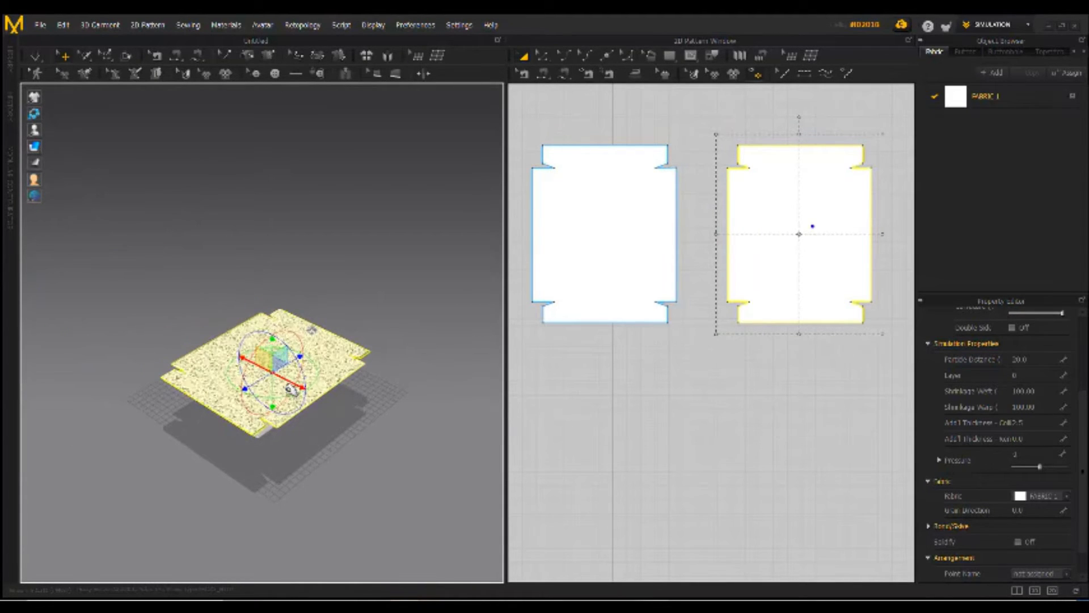
- Align the duplicate sheet with the original and lower it slightly to leave a small gap between the two layers
scroll(291, 389, up, 4)
right_drag(293, 389, 447, 245)
scroll(445, 248, up, 3)
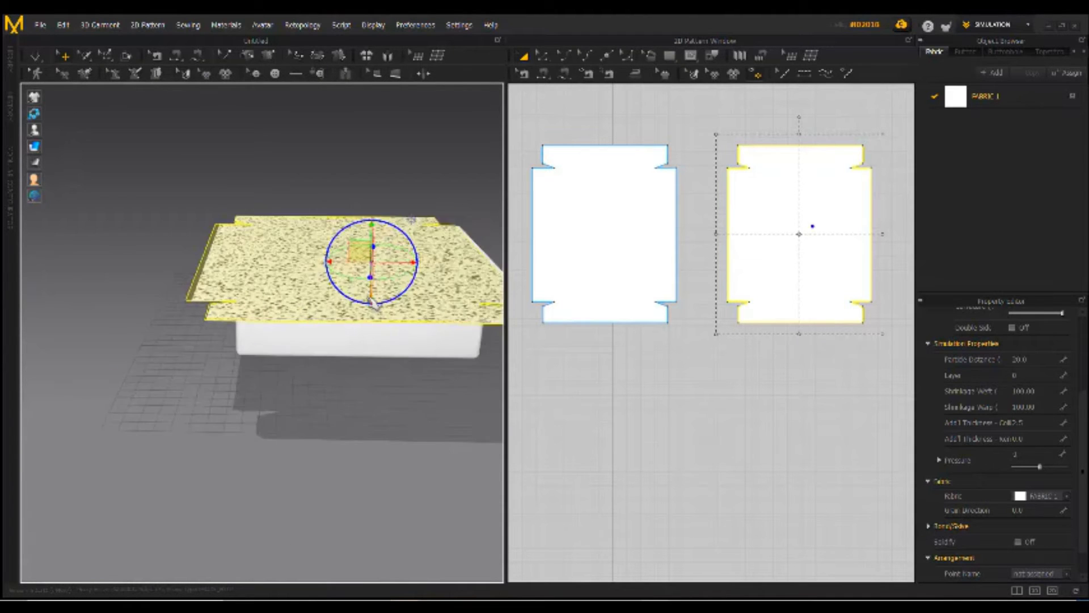
middle_drag(371, 300, 299, 331)
drag(327, 298, 329, 299)
right_drag(312, 265, 338, 266)
drag(298, 259, 299, 266)
right_drag(304, 284, 533, 265)
click(728, 374)
- Sew the facing long side edges of the two sheet patterns together with Segment Sewing
click(543, 73)
click(727, 193)
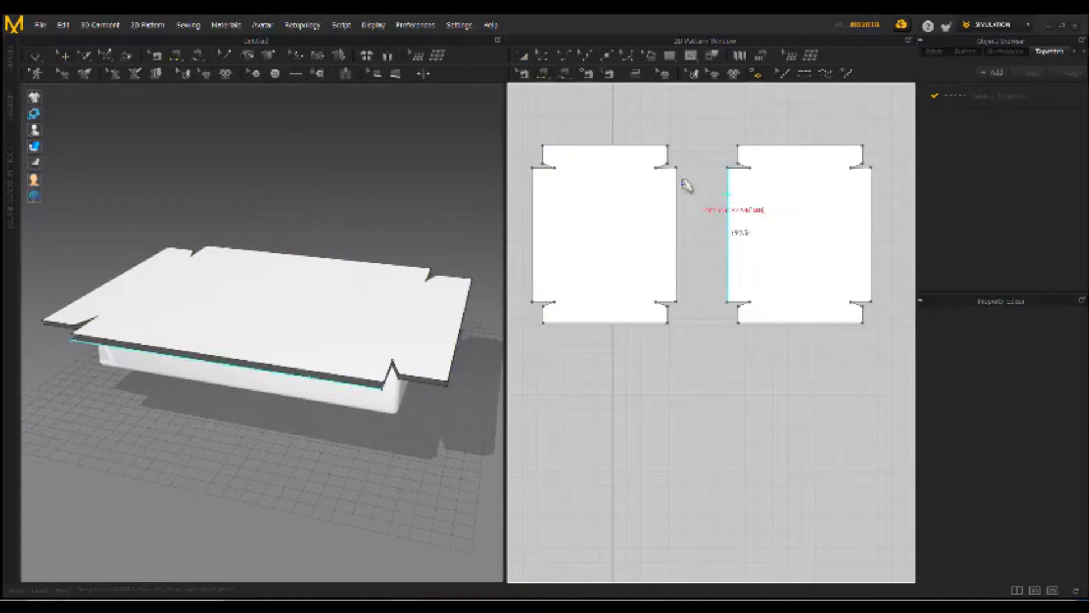
click(677, 190)
- Sew the matching horizontal, slanted and short vertical edges of the facing lower notches on the two patterns
scroll(688, 291, up, 4)
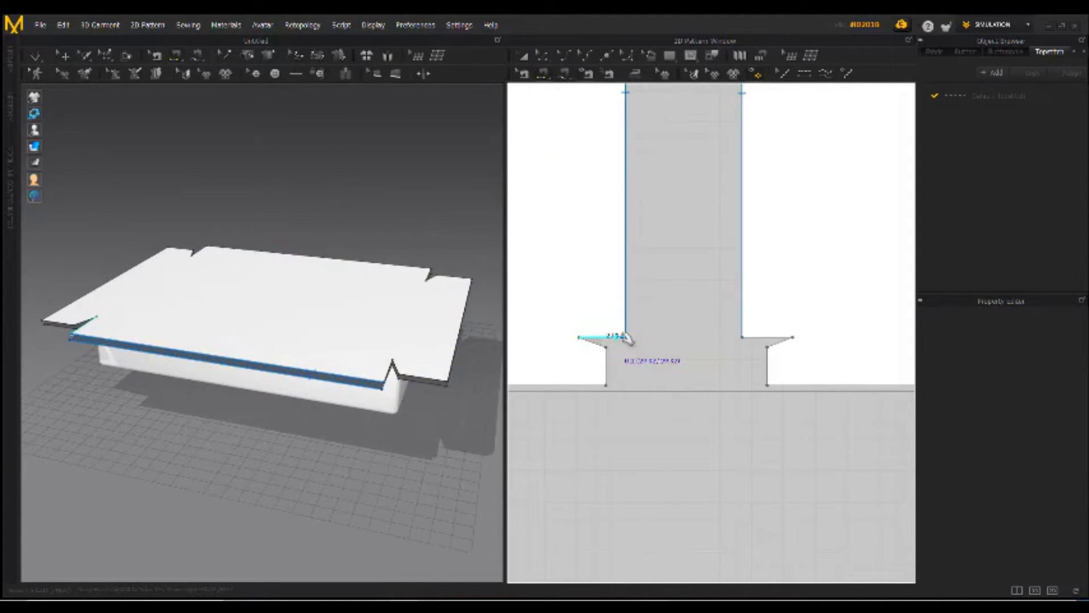
click(767, 335)
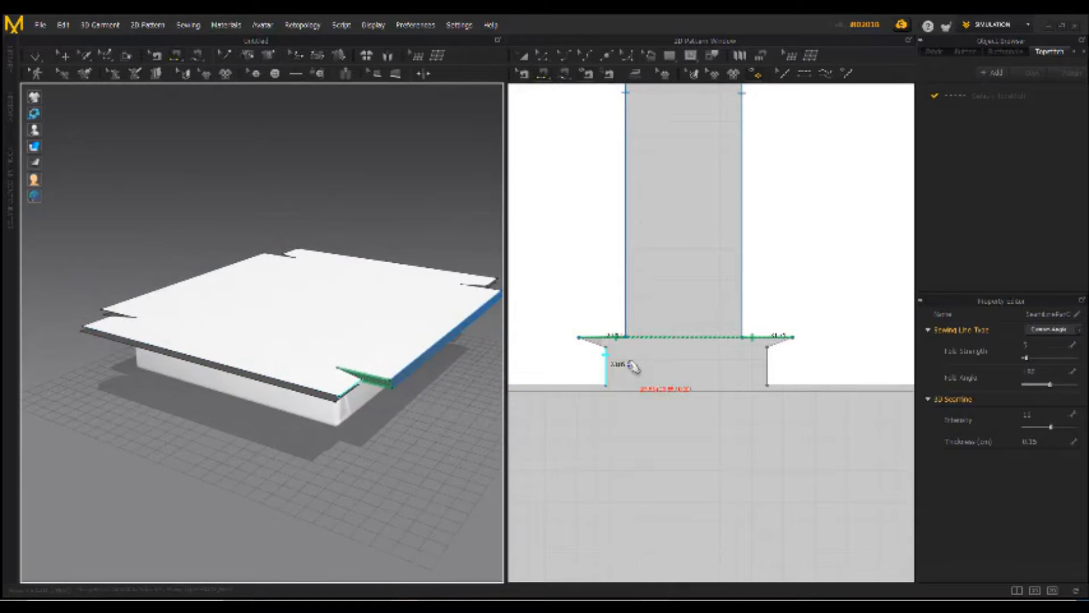
click(594, 340)
click(789, 339)
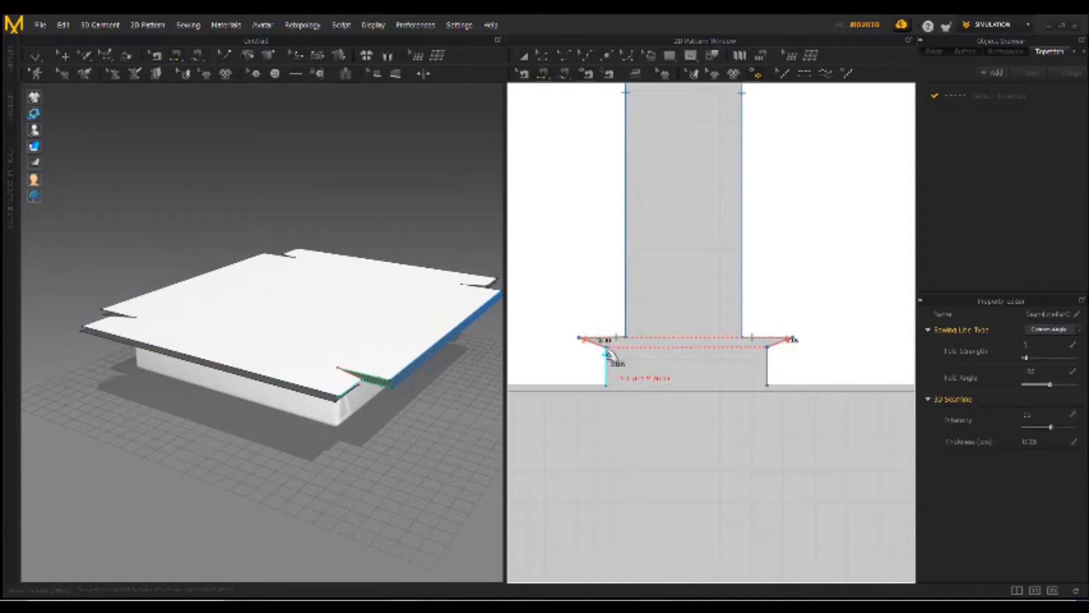
click(607, 361)
click(767, 361)
click(576, 384)
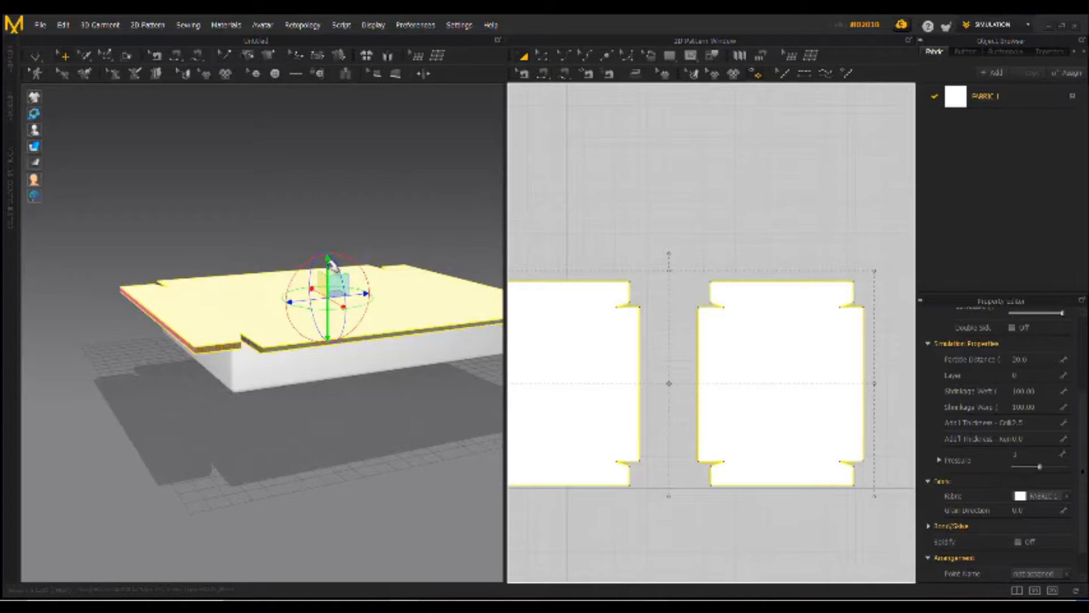
- Simulate the sewn sheets so they settle onto the mattress, and try selecting the cover's lower corner point
right_drag(334, 265, 409, 267)
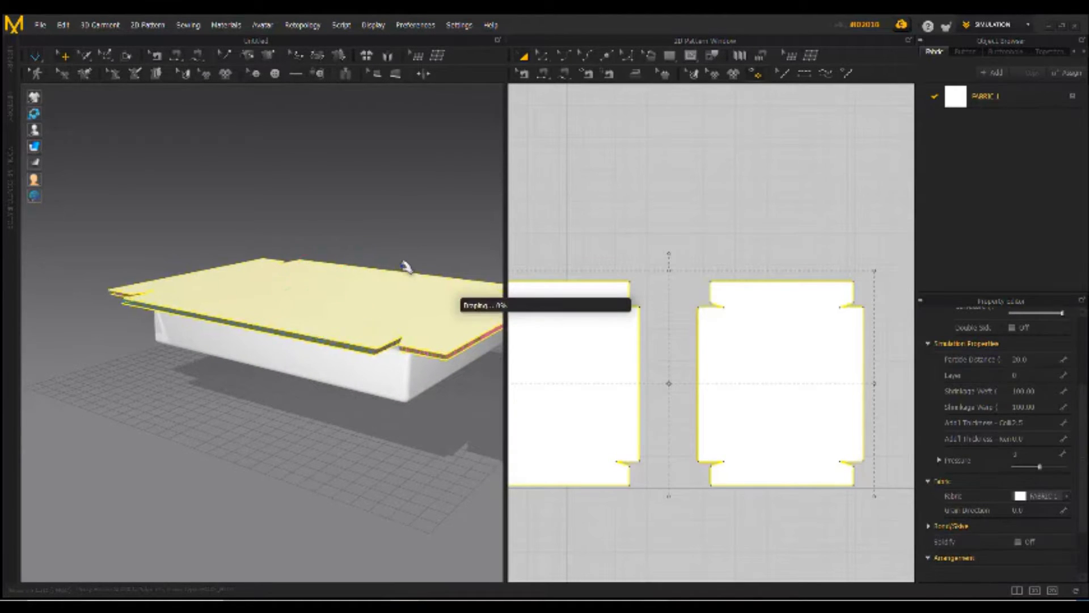
key(space)
click(382, 480)
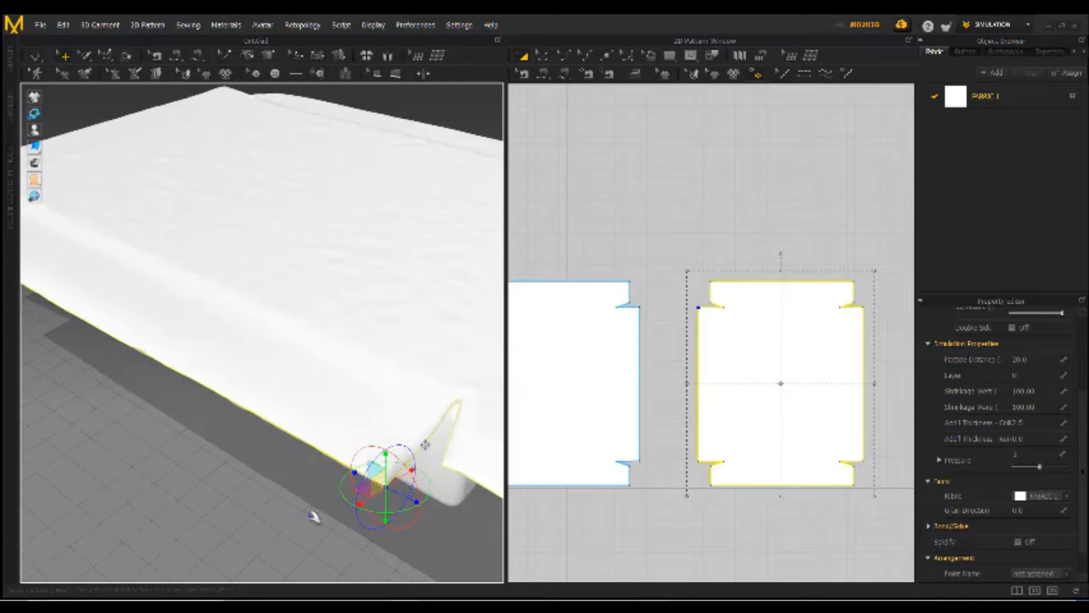
click(312, 514)
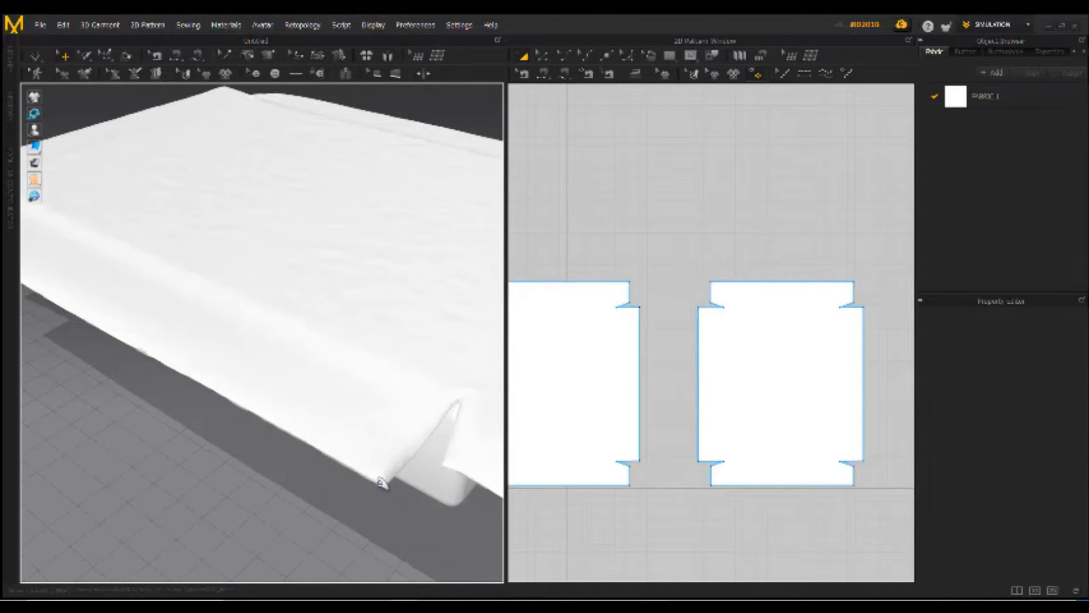
click(382, 482)
click(394, 504)
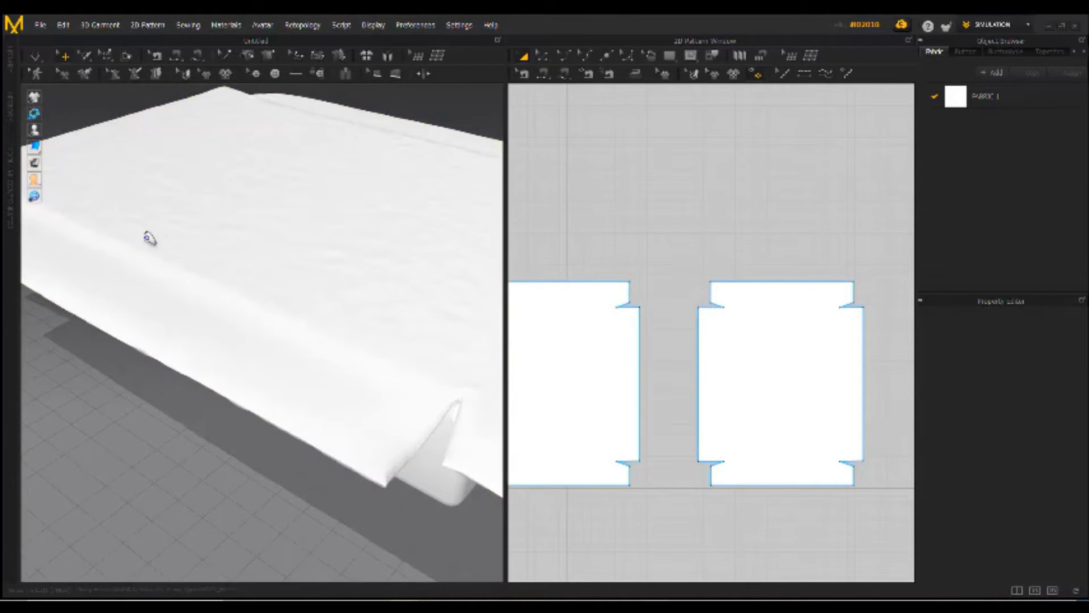
- Pin a corner and the midpoint of the cover's long side edge by selecting their mesh points
click(106, 56)
click(382, 482)
scroll(384, 485, down, 3)
scroll(392, 480, up, 2)
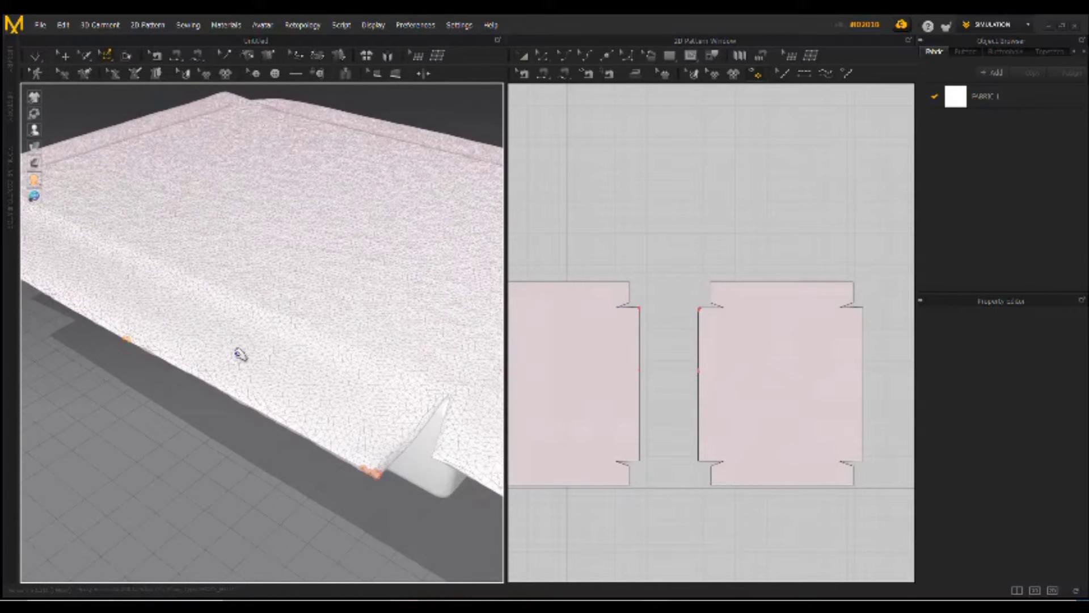
- Pin the remaining corners of both long side edges and the midpoint of the opposite long edge
scroll(241, 354, down, 2)
scroll(289, 291, down, 2)
right_drag(307, 297, 210, 318)
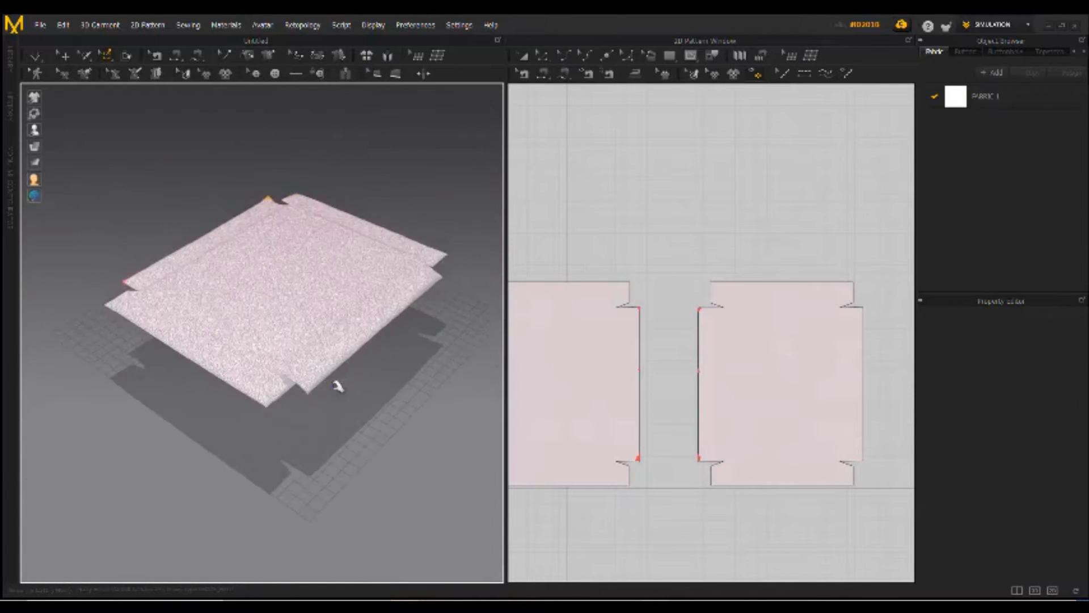
scroll(351, 420, up, 4)
scroll(354, 457, down, 3)
scroll(462, 329, up, 3)
middle_drag(454, 331, 214, 380)
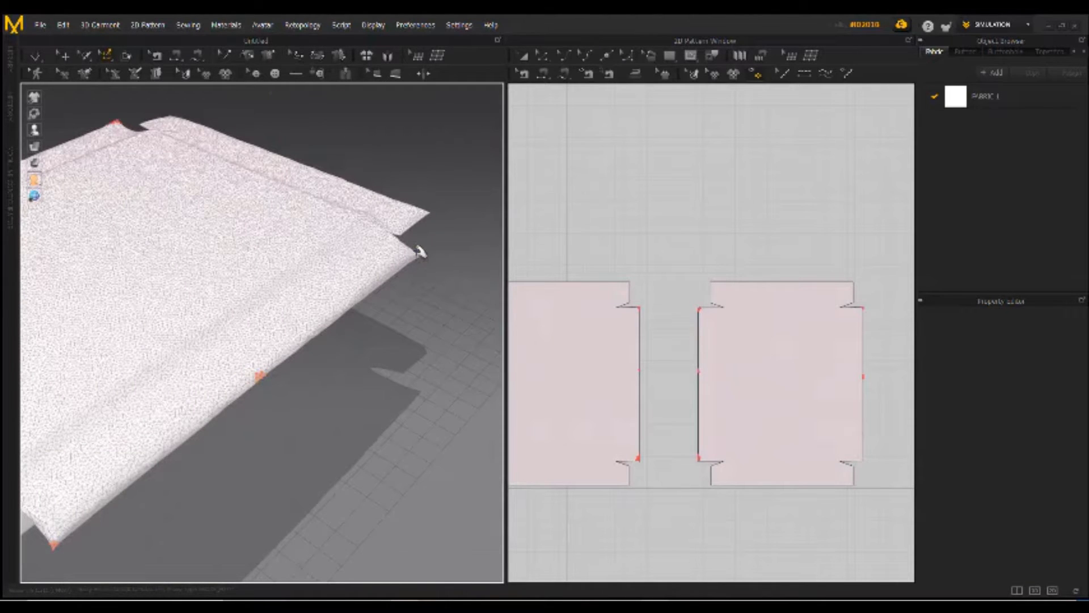
right_drag(421, 289, 489, 348)
click(489, 348)
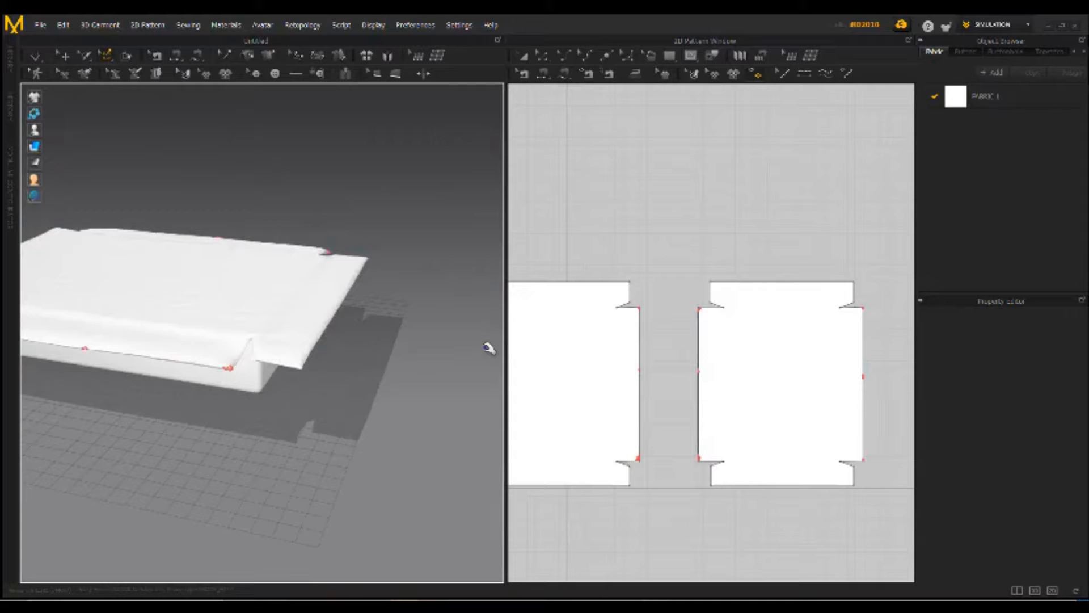
- Simulate the pinned cover so its free end flaps drop over the mattress ends
key(space)
scroll(306, 340, up, 4)
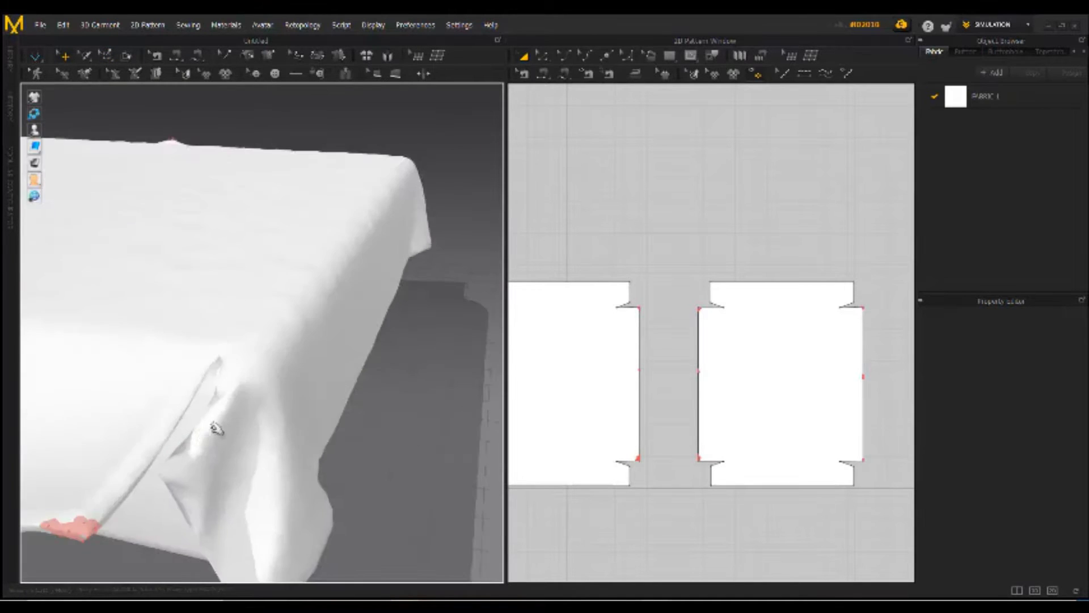
right_drag(214, 428, 309, 343)
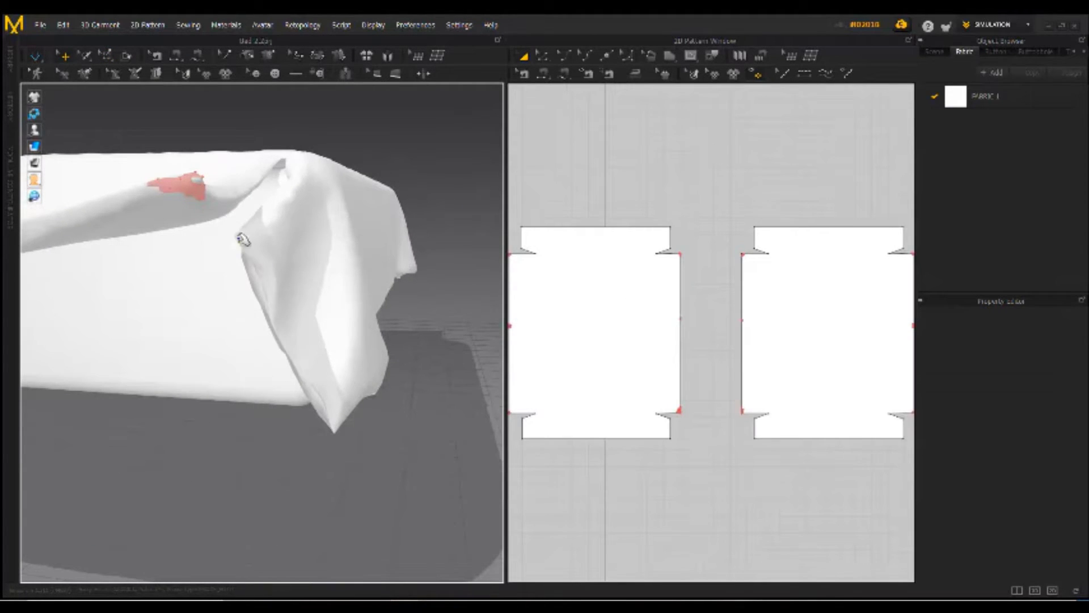
- Pull the end flap's upper and lower corner points around the mattress corner and pin them
drag(243, 239, 196, 229)
key(w)
right_drag(197, 231, 267, 244)
drag(296, 417, 197, 400)
key(w)
right_drag(198, 392, 235, 242)
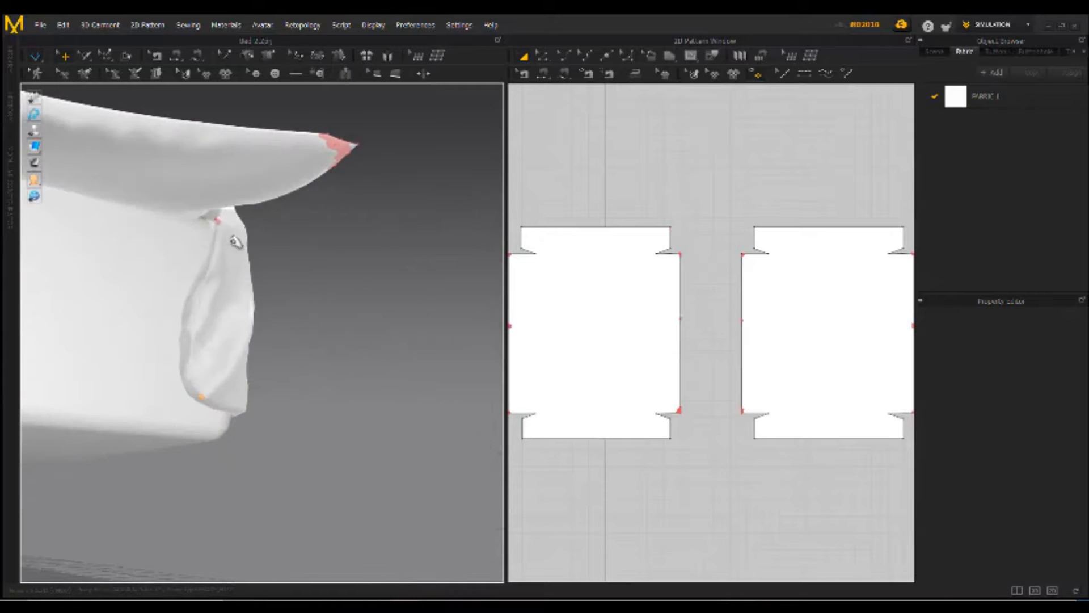
- Pull the flap's upper and lower points further along the mattress's long side and pin them there
drag(218, 220, 156, 221)
key(w)
drag(259, 220, 156, 222)
key(w)
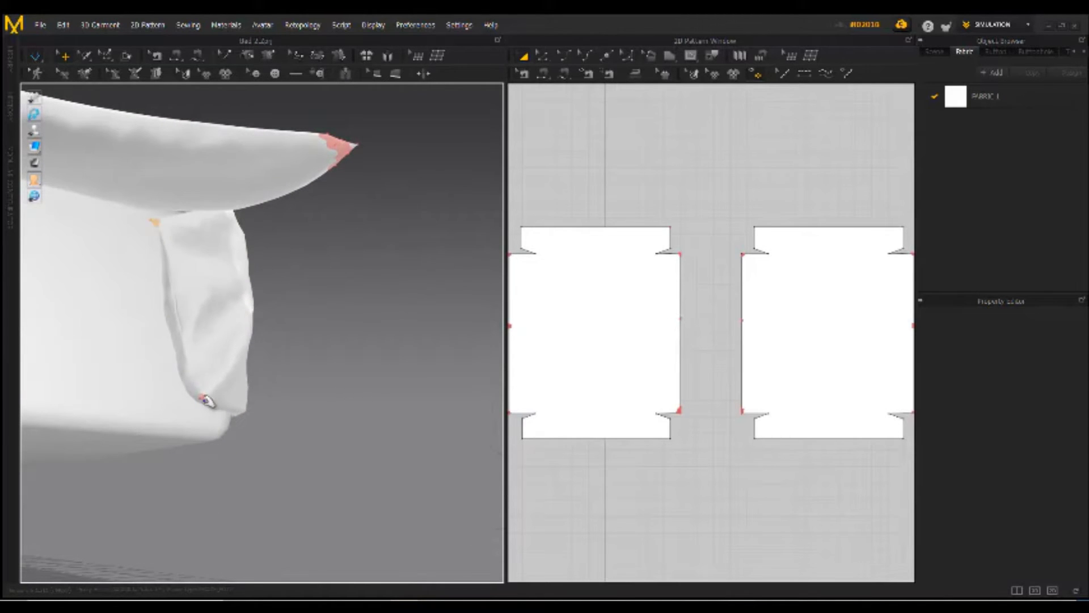
key(w)
click(203, 398)
drag(248, 402, 151, 411)
key(w)
- Attach the upper and lower pins of the folded corner flap to the avatar mattress
right_drag(151, 410, 300, 218)
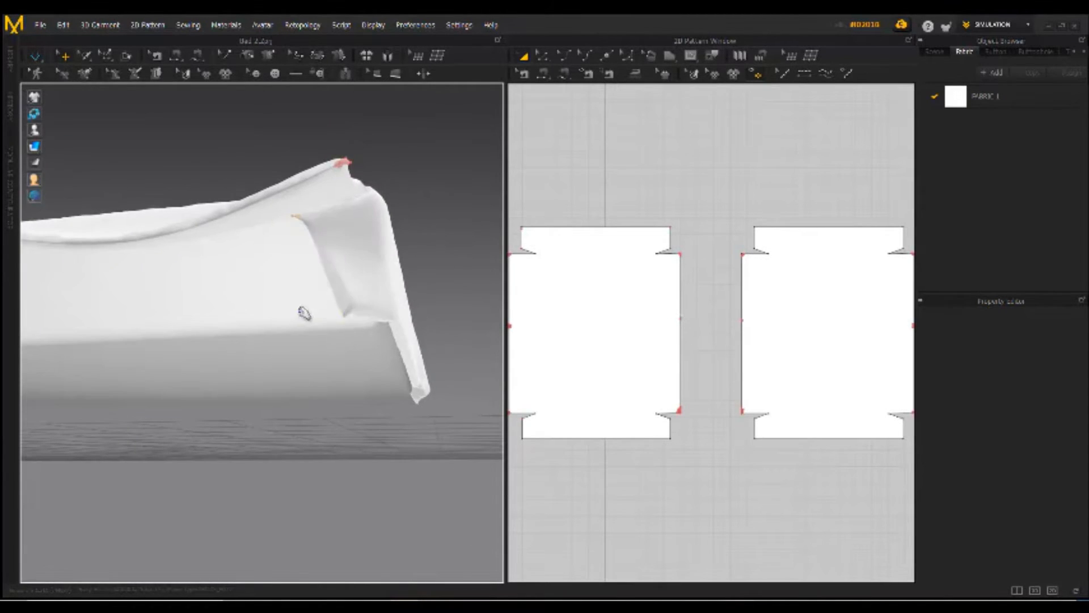
right_drag(363, 318, 312, 312)
right_click(297, 206)
click(347, 264)
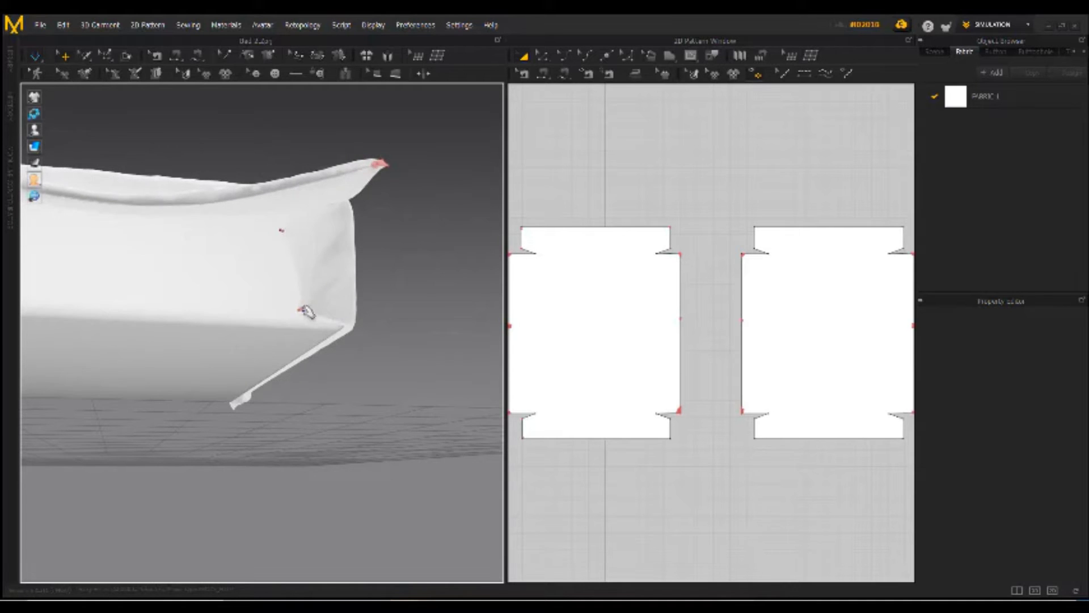
right_click(301, 310)
click(344, 370)
- Pull the upper and lower points of the flap at the other mattress corner onto the long side and pin them
right_drag(408, 313, 265, 297)
scroll(279, 311, up, 3)
drag(140, 209, 184, 197)
key(w)
scroll(185, 198, up, 3)
right_drag(185, 197, 133, 195)
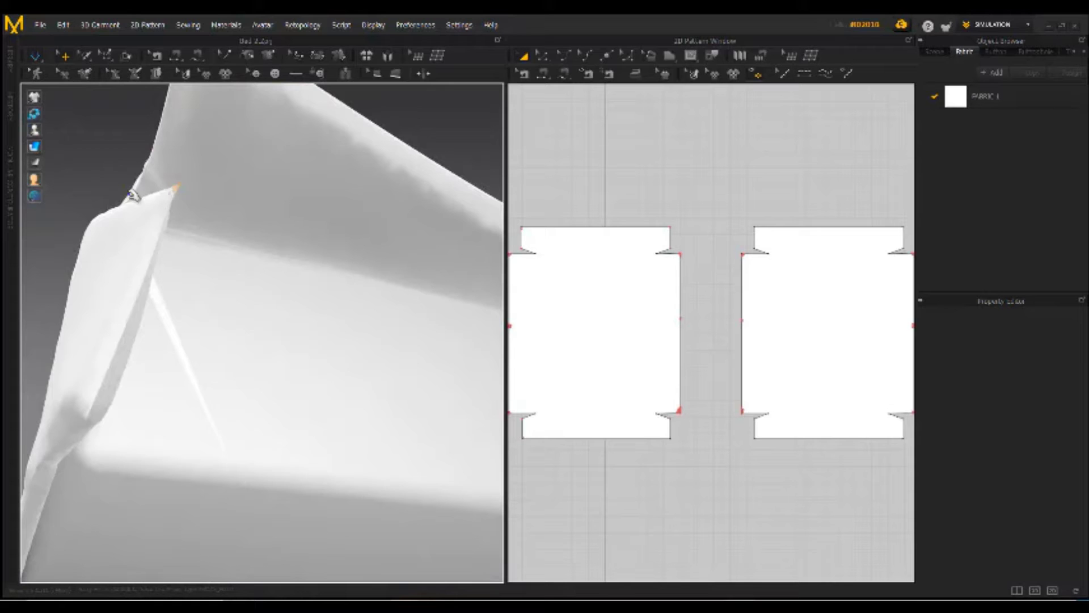
drag(176, 188, 245, 231)
drag(134, 450, 275, 455)
key(w)
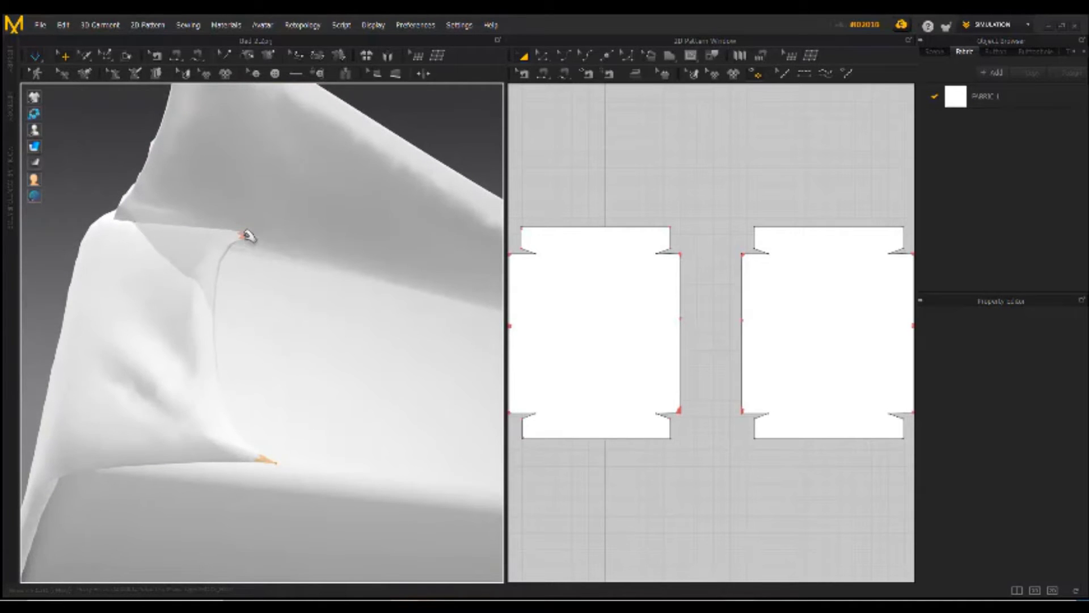
- Attach both pins of this second corner flap to the avatar mattress
right_click(246, 236)
click(266, 295)
right_click(263, 460)
click(303, 519)
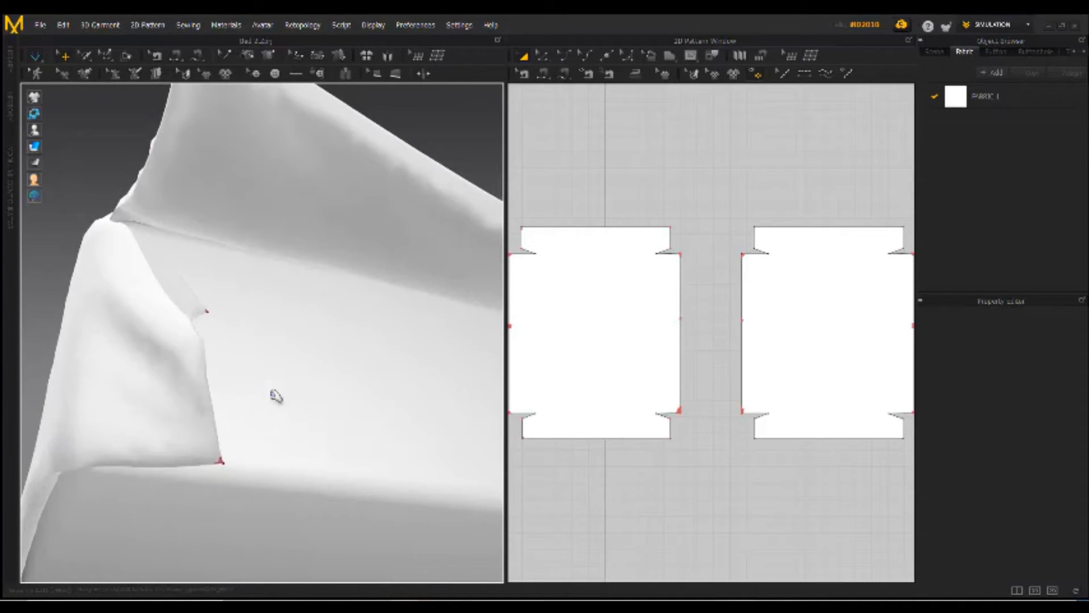
- Detach the second flap's upper pin from the avatar and move the point up to just below the notch
right_drag(274, 395, 161, 340)
right_click(295, 307)
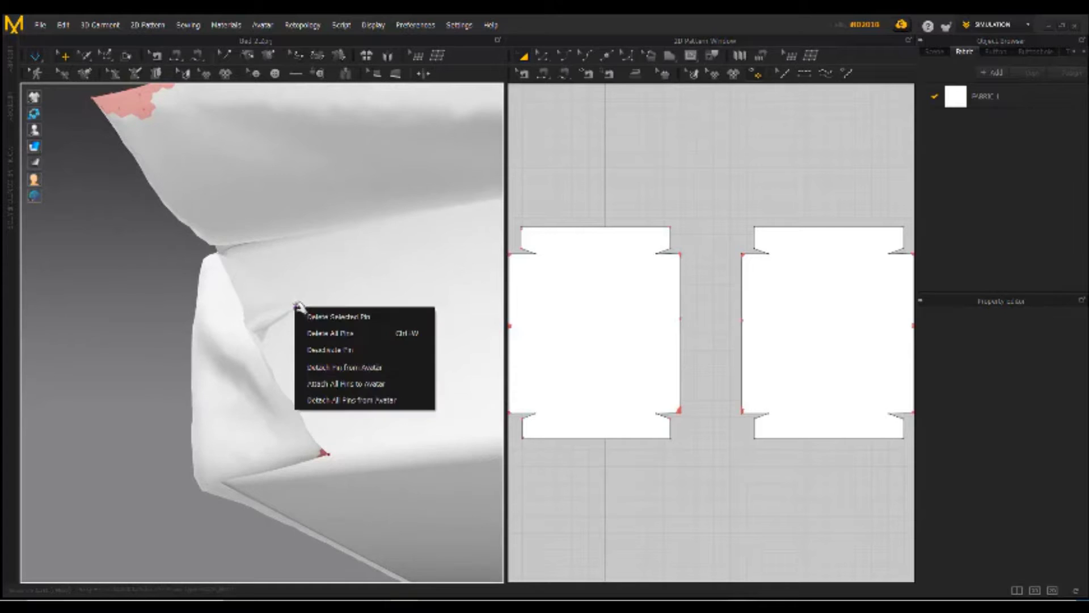
click(339, 363)
drag(295, 307, 307, 256)
right_drag(319, 266, 284, 258)
drag(282, 257, 302, 246)
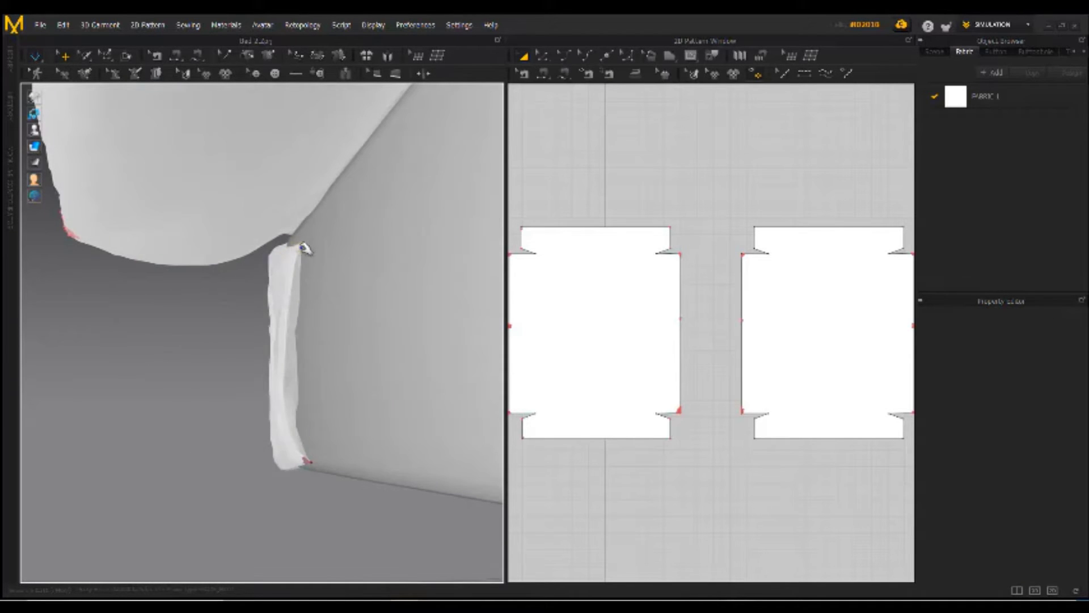
- Attach the upper pin of the folded corner flap to the avatar mattress
right_drag(315, 430, 367, 424)
scroll(363, 420, down, 5)
right_drag(270, 367, 307, 378)
scroll(306, 379, up, 10)
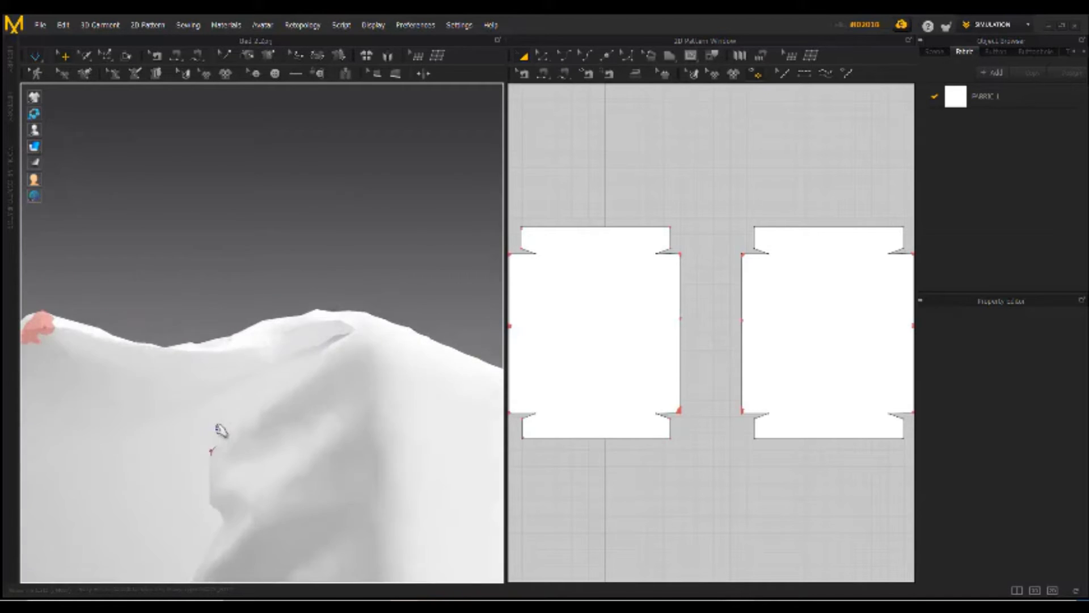
right_click(302, 381)
click(359, 444)
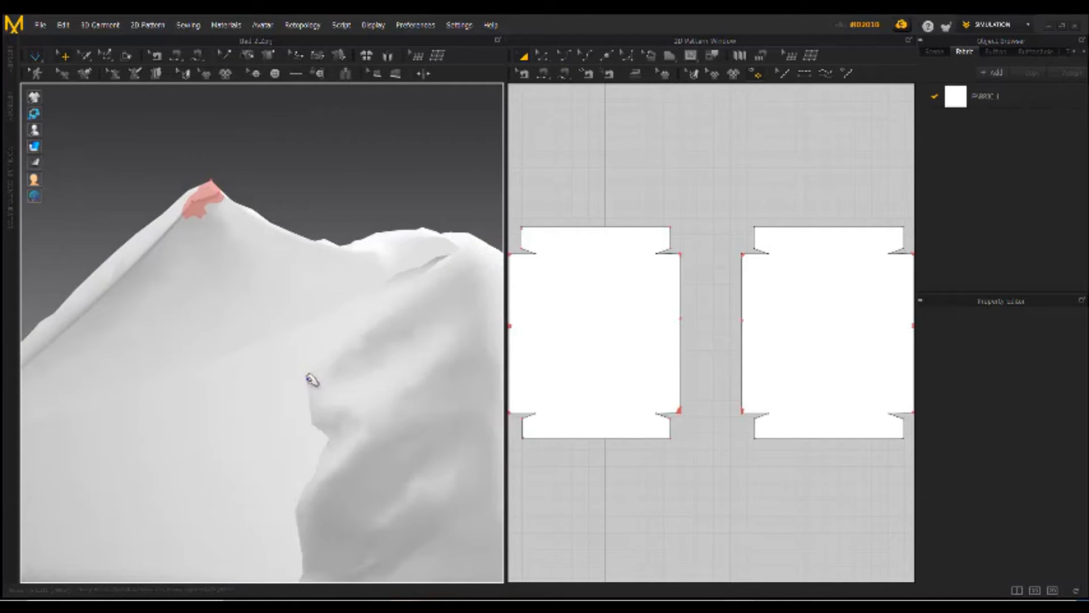
scroll(274, 375, down, 5)
right_click(269, 331)
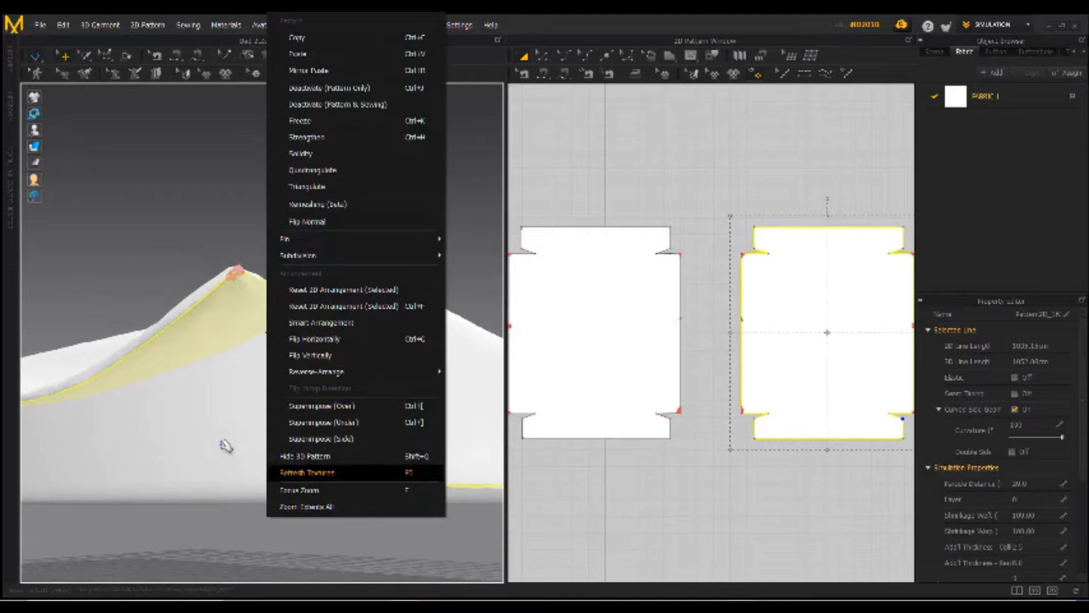
click(224, 444)
right_click(269, 327)
click(201, 517)
scroll(226, 442, down, 6)
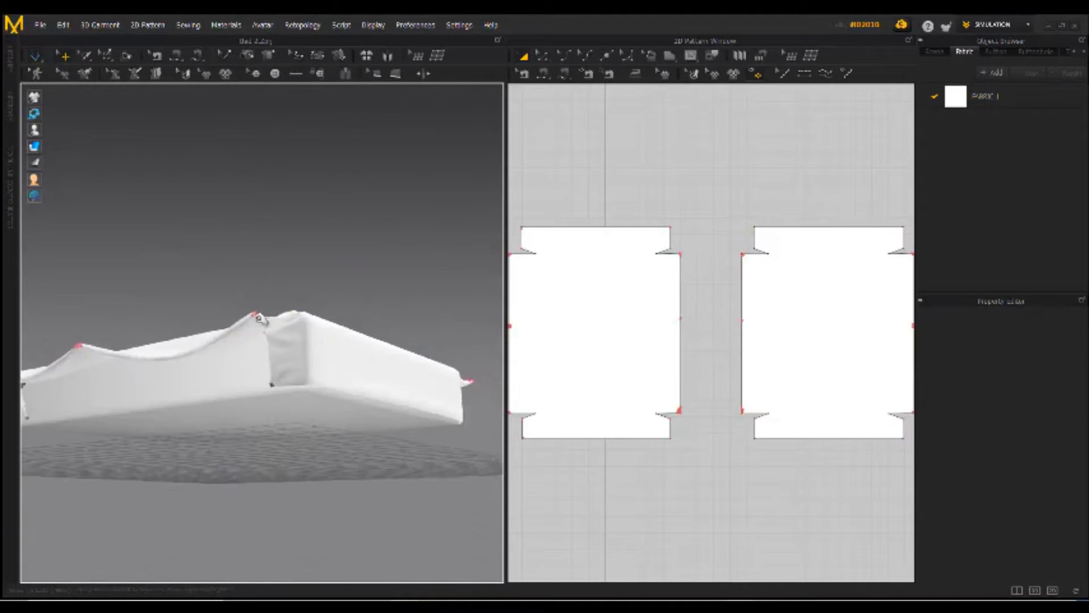
- Examine the draped cover's long sides and corners from several angles
right_drag(205, 346, 259, 432)
right_drag(353, 319, 415, 353)
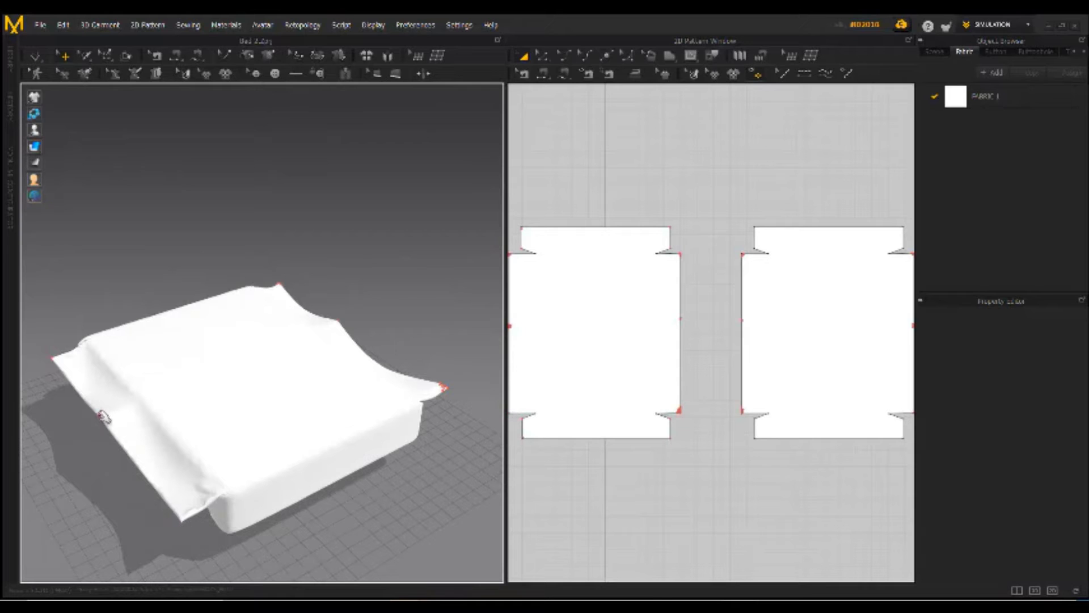
right_drag(273, 417, 327, 416)
scroll(420, 388, up, 5)
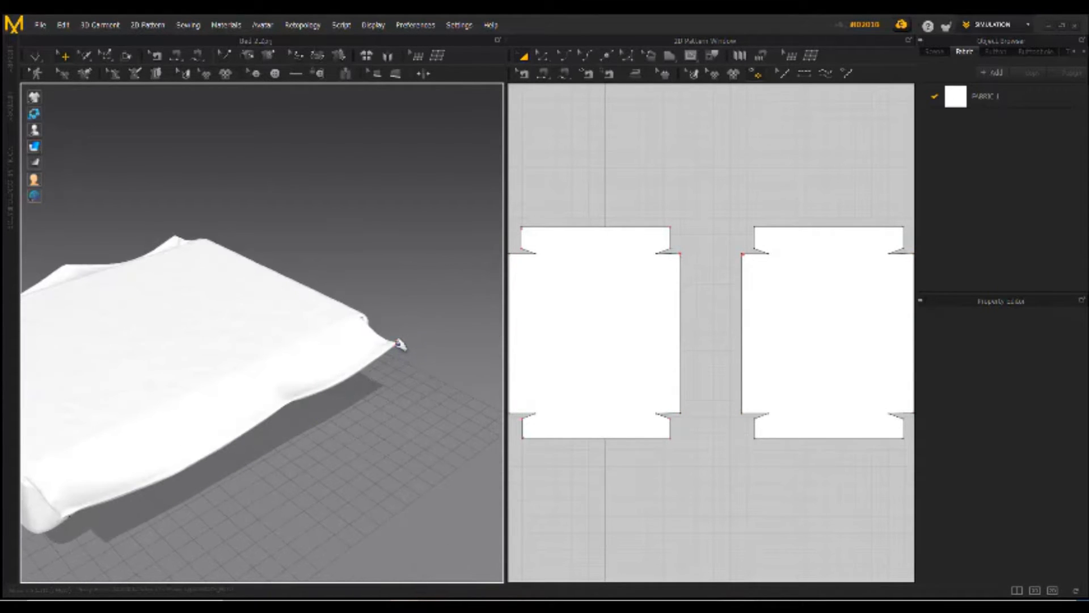
right_drag(400, 345, 248, 409)
scroll(340, 340, up, 5)
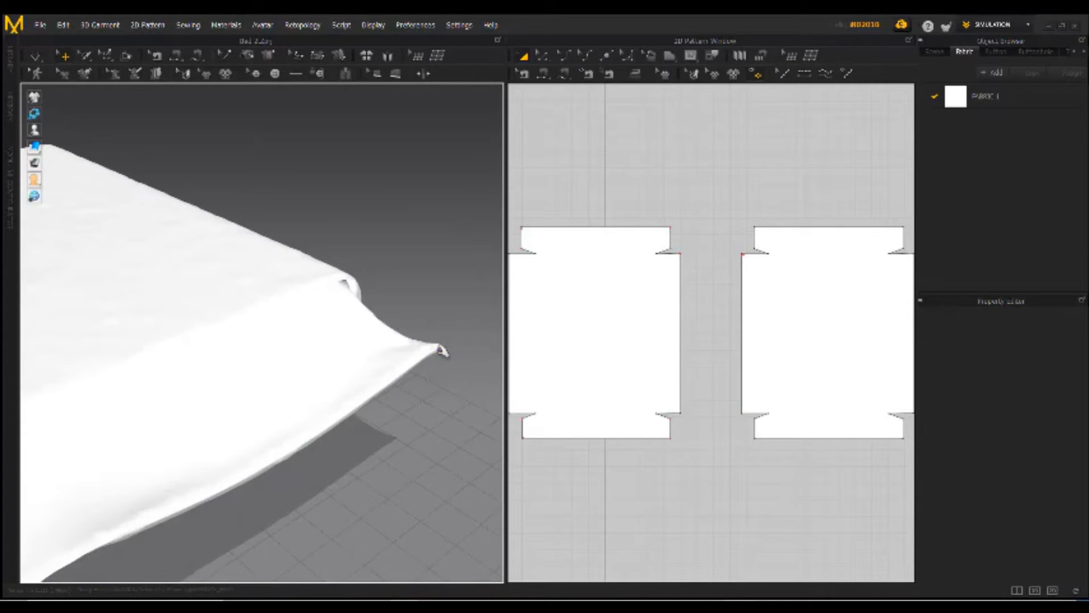
right_drag(443, 352, 309, 384)
scroll(301, 397, up, 3)
right_drag(290, 420, 285, 348)
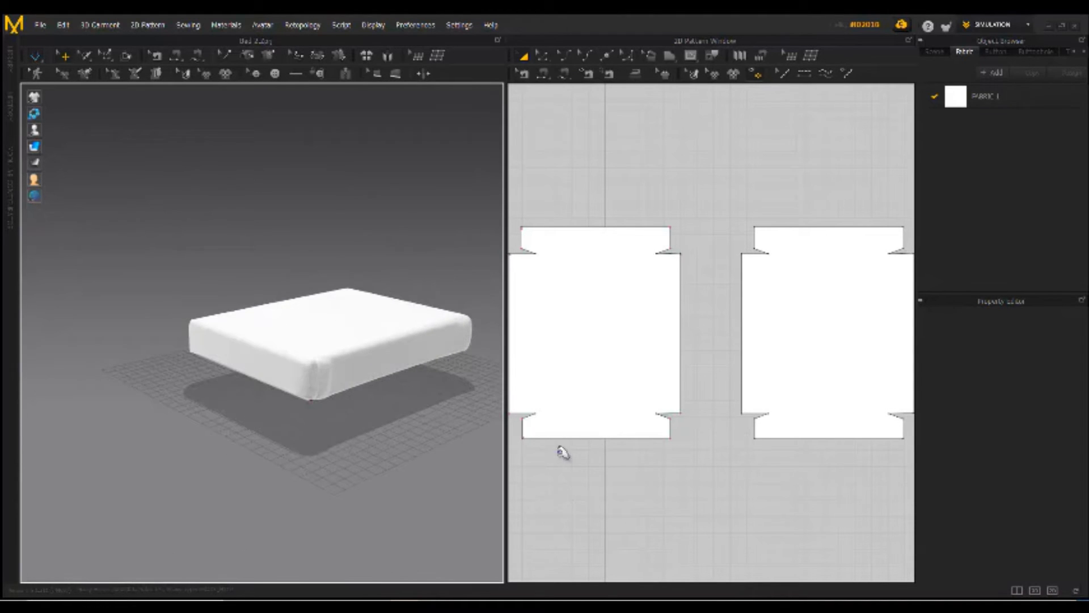
- Run the simulation in a different mode and set FABRIC 1's physical property preset to Denim_Stretch
click(35, 55)
click(57, 73)
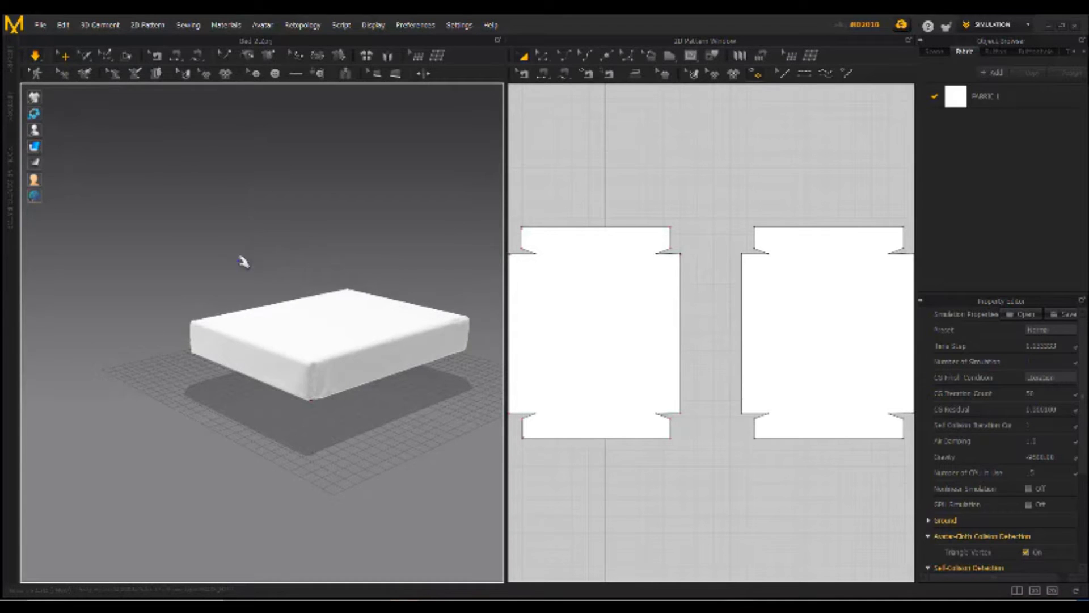
click(1006, 97)
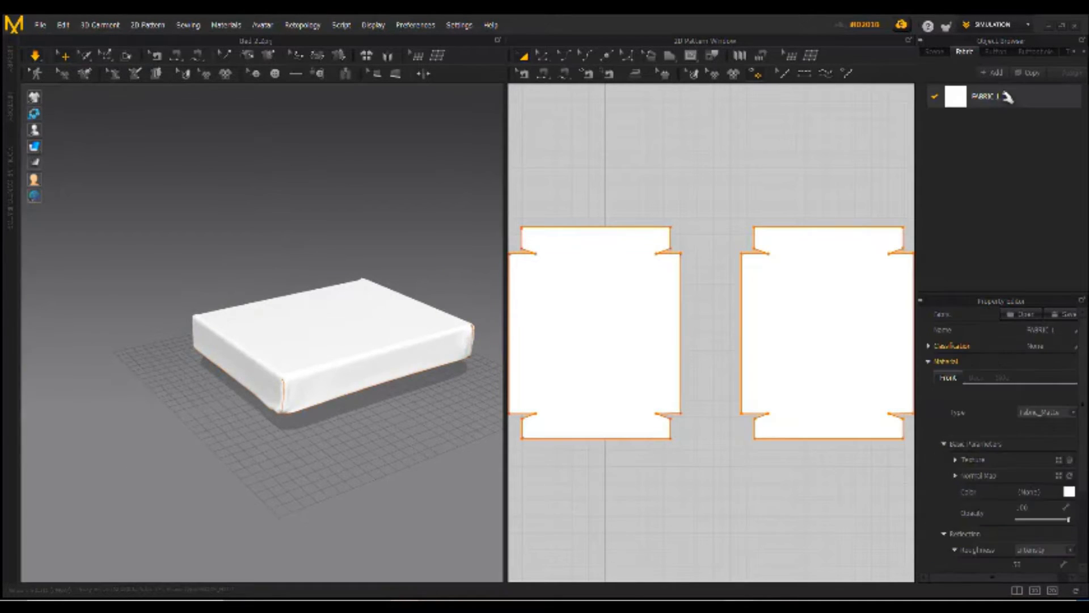
scroll(1083, 426, down, 2)
click(1046, 541)
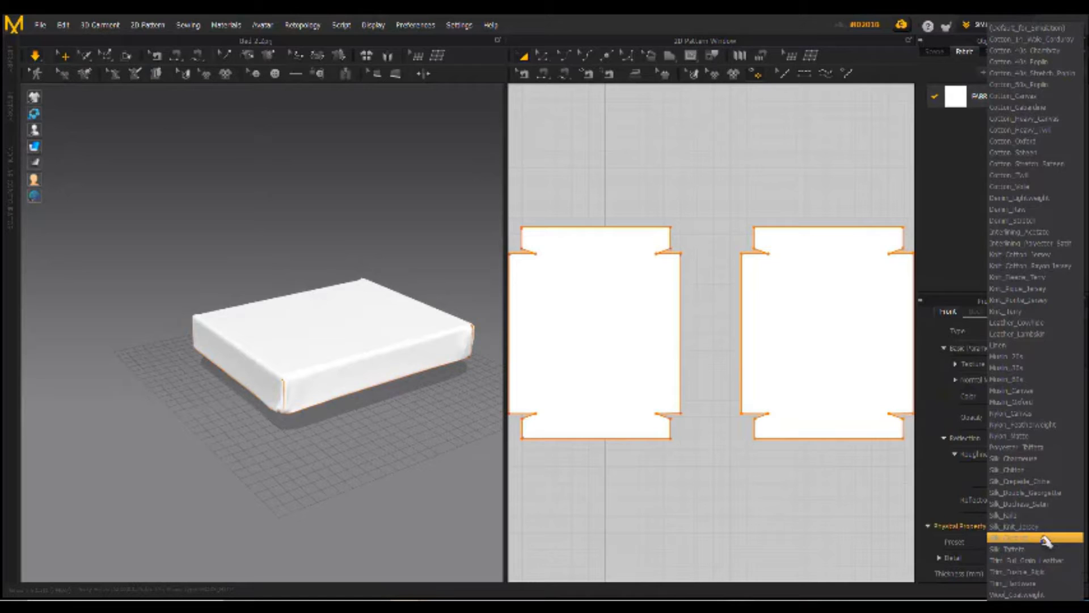
click(1025, 219)
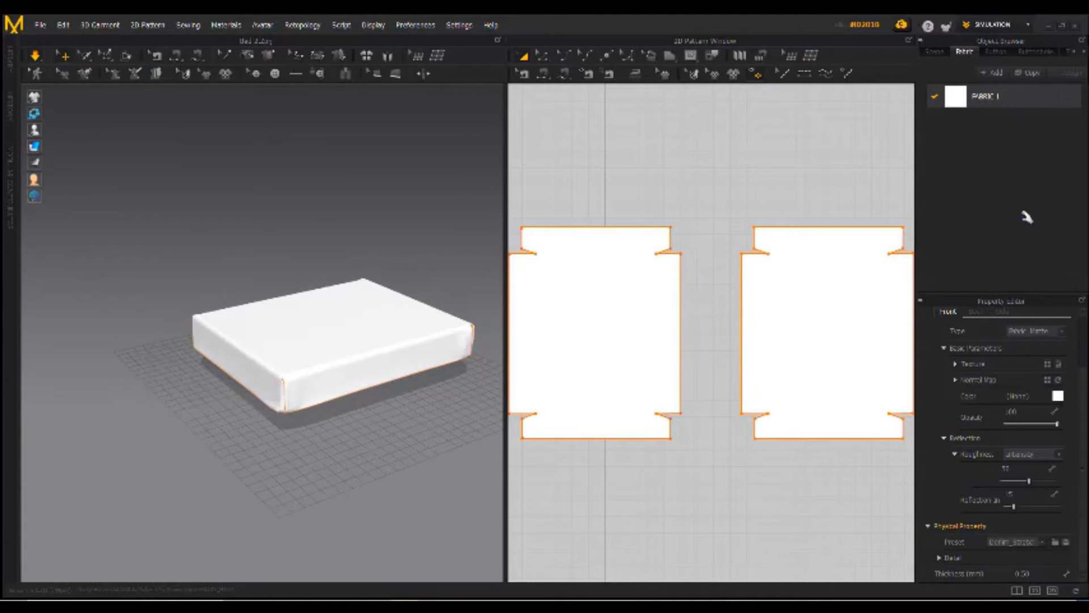
- Replace FABRIC 1's physical property preset with one of the silk presets
right_drag(272, 395, 658, 308)
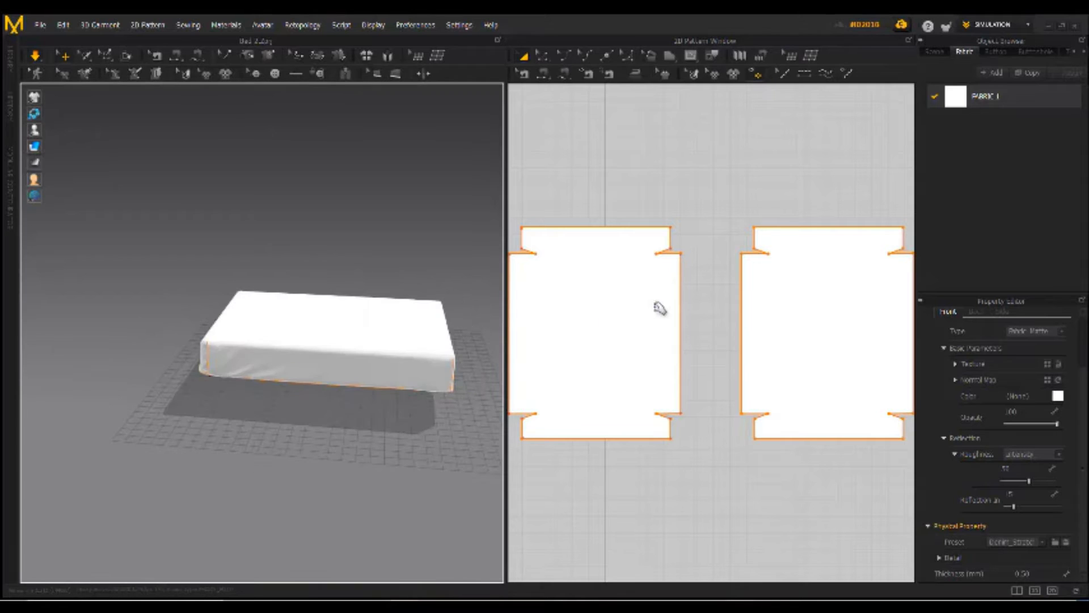
click(1050, 540)
click(1019, 473)
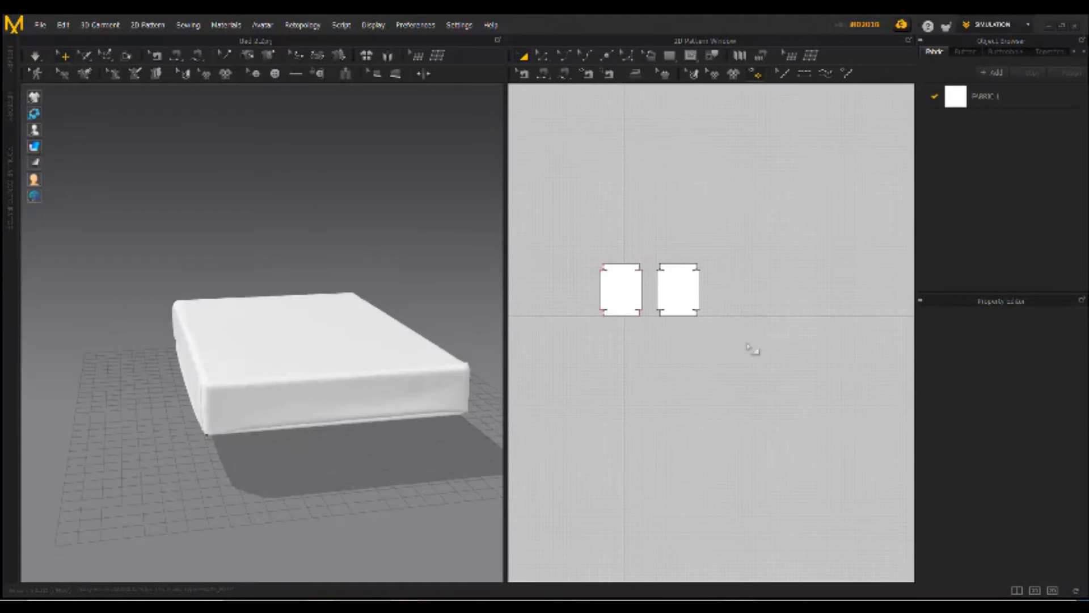
- Freeze both cover patterns and draw a new rectangular pattern slightly wider than the cover pattern it overlaps
drag(767, 231, 539, 352)
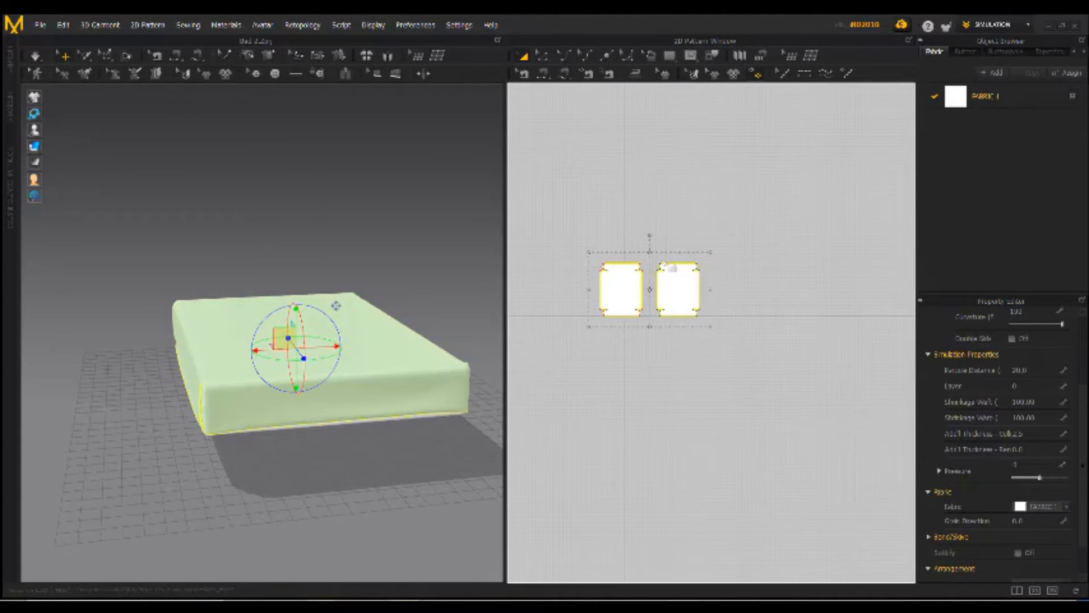
scroll(682, 286, up, 5)
click(668, 55)
drag(767, 246, 612, 386)
- Lay the new rectangular sheet flat in the 3D scene and raise it above the covered mattress
right_drag(114, 336, 309, 316)
drag(305, 307, 333, 300)
middle_drag(333, 300, 192, 353)
drag(136, 399, 407, 379)
right_drag(407, 379, 363, 340)
drag(295, 363, 297, 311)
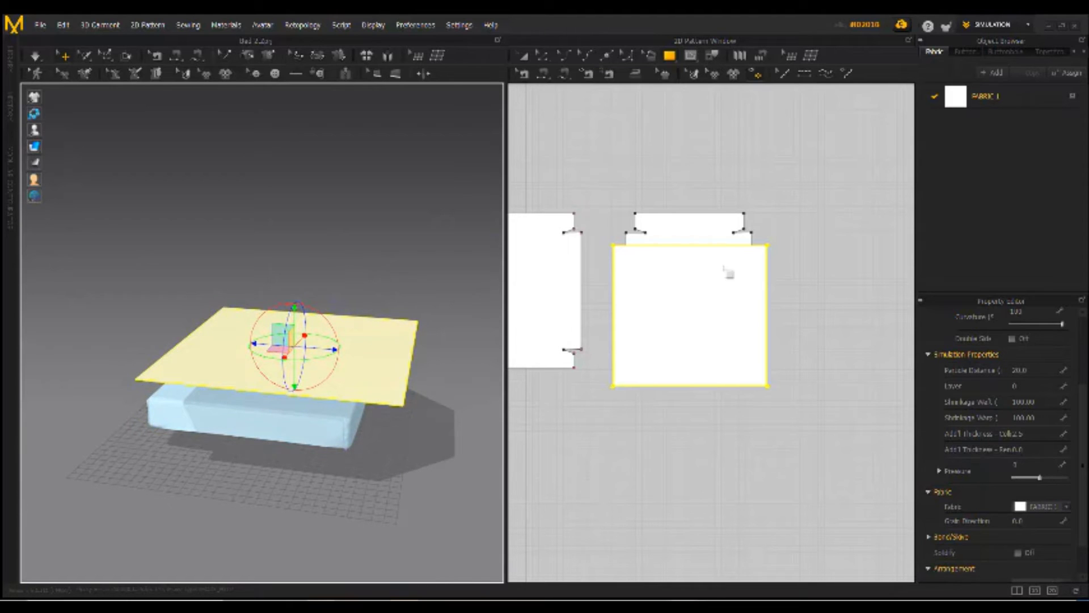
- Shorten the new rectangular sheet pattern by moving its lower edge up toward the cover pattern's lower end
key(z)
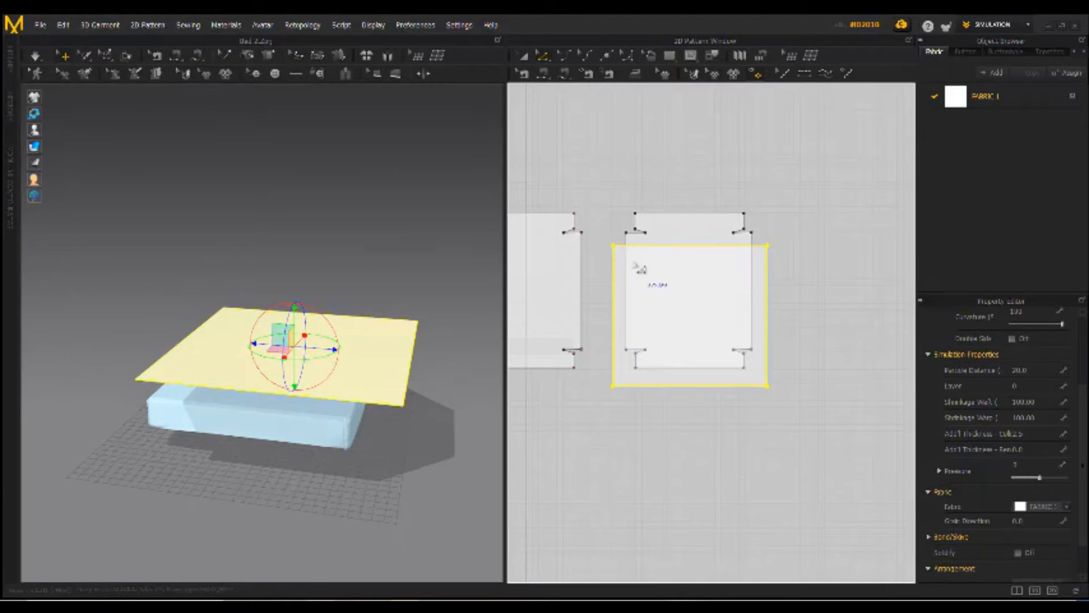
drag(688, 255, 681, 284)
drag(691, 387, 689, 362)
right_drag(250, 282, 243, 290)
drag(765, 364, 762, 358)
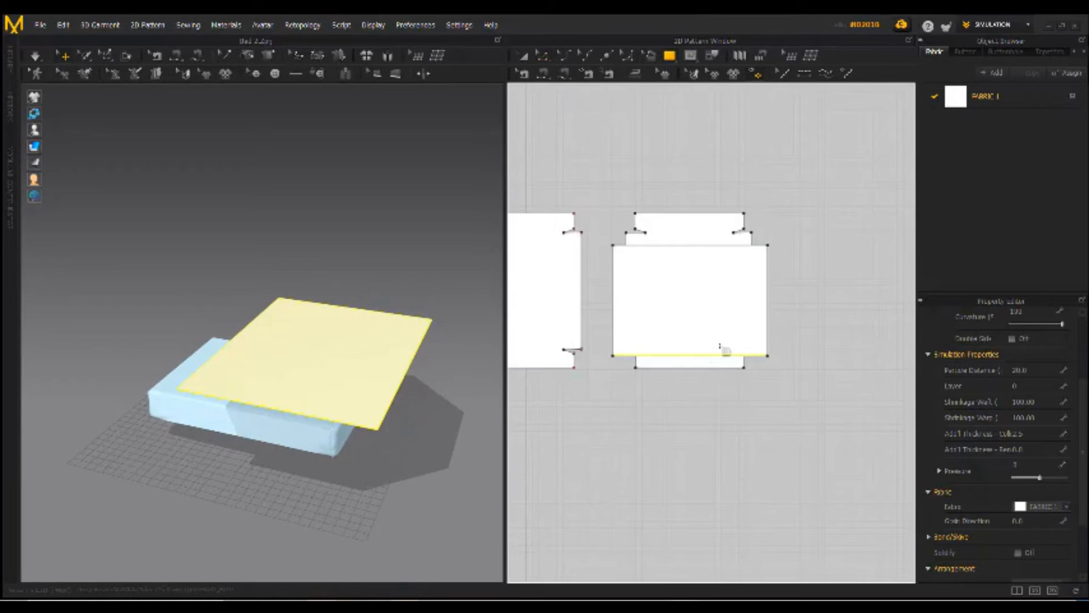
- Draw a narrow strip pattern as wide as the sheet just below it and bring it toward the bed in 3D
scroll(725, 347, up, 4)
drag(866, 355, 579, 396)
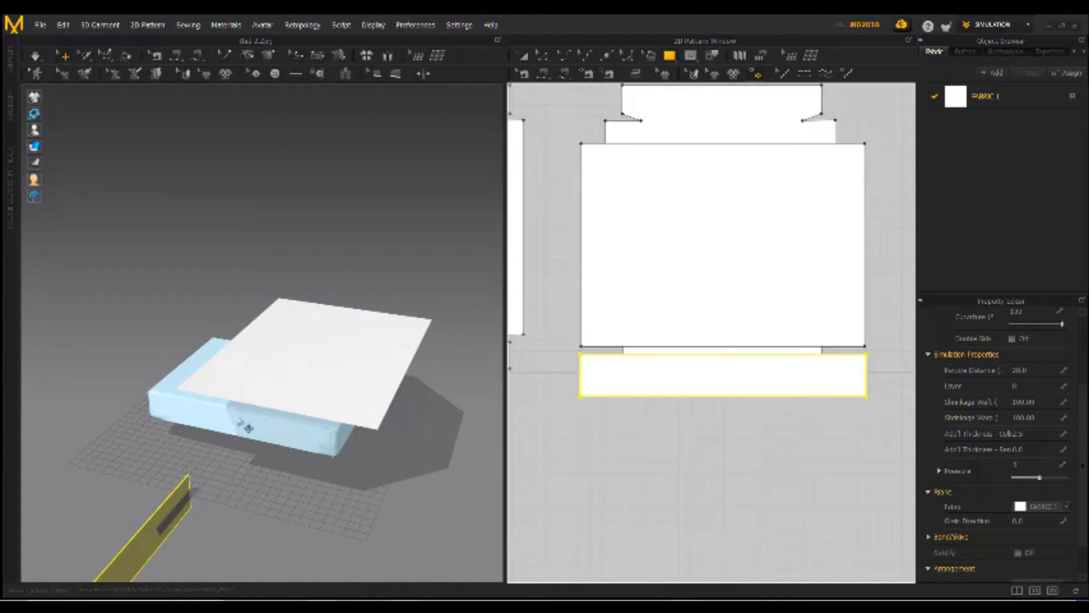
click(169, 514)
scroll(168, 513, down, 3)
middle_drag(168, 514, 231, 462)
drag(272, 362, 320, 444)
- Lay the strip flat in the 3D scene and position it above the sheet's edge at the head of the mattress
right_drag(289, 405, 310, 257)
drag(308, 255, 307, 274)
right_drag(307, 274, 304, 318)
scroll(304, 329, up, 3)
middle_drag(304, 329, 255, 398)
mouse_move(253, 292)
mouse_down()
mouse_move(236, 507)
mouse_move(137, 547)
mouse_move(256, 294)
mouse_up()
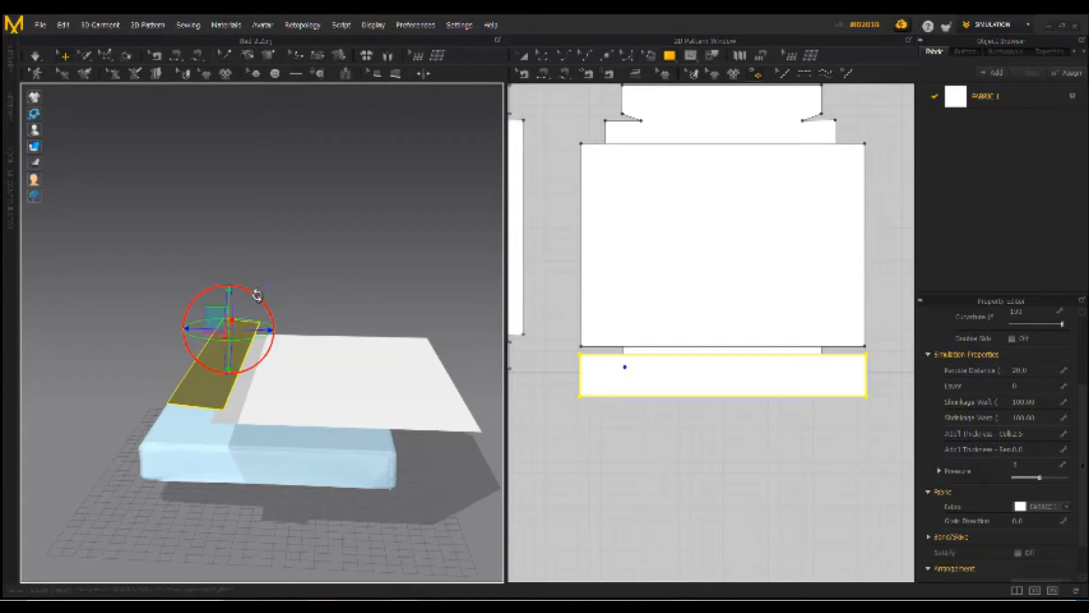
right_drag(257, 296, 211, 371)
- Make the strip pattern slightly taller by moving its lower edge down
click(384, 320)
click(679, 406)
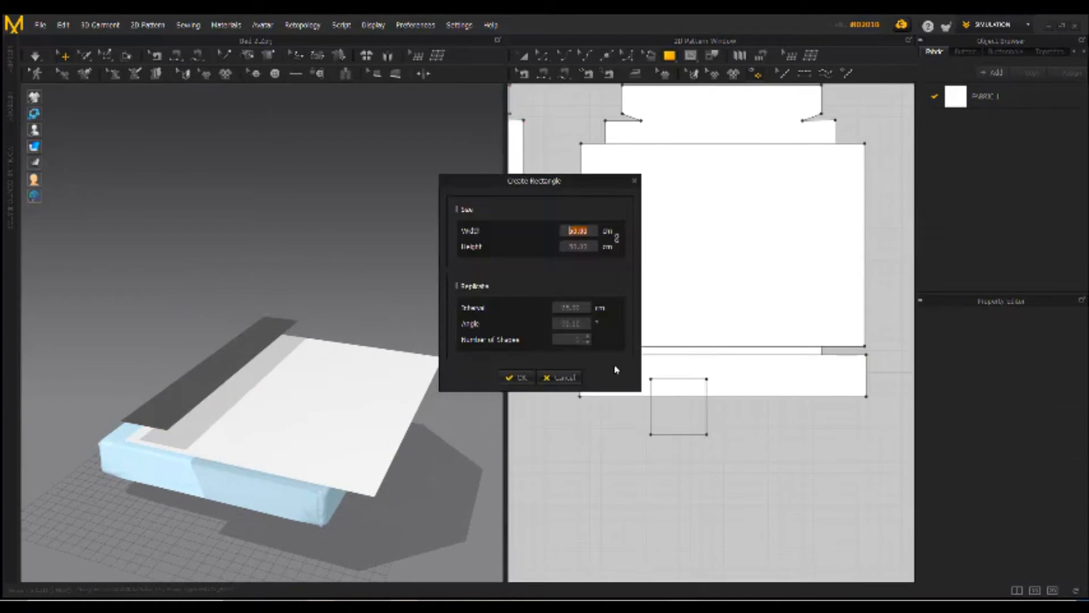
click(562, 377)
click(544, 55)
drag(674, 403, 674, 409)
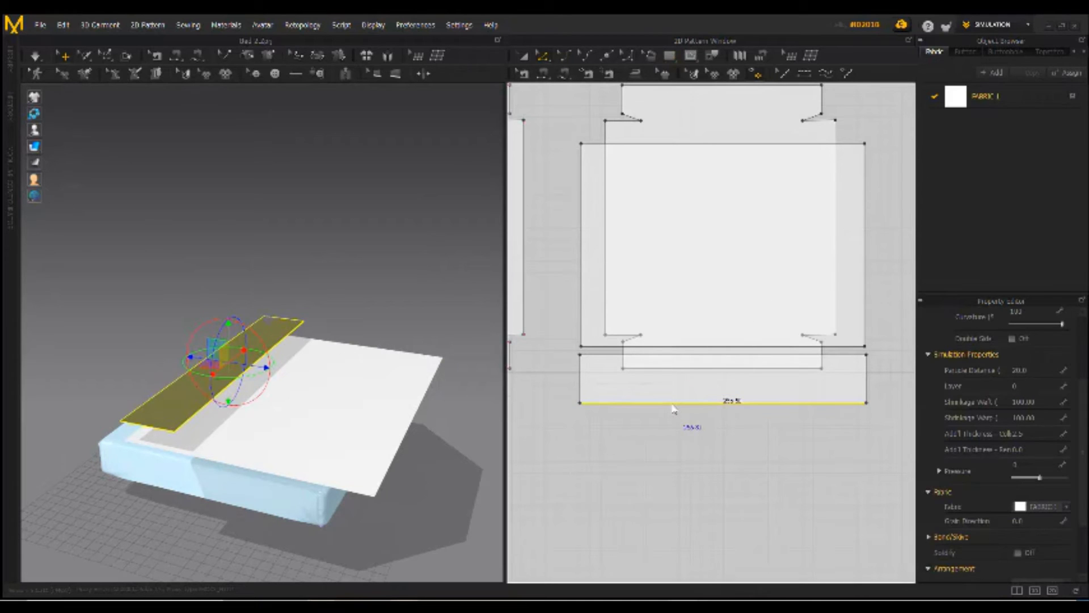
- Duplicate the large sheet pattern beside the original and stack the copy on the original in 3D
key(a)
click(343, 348)
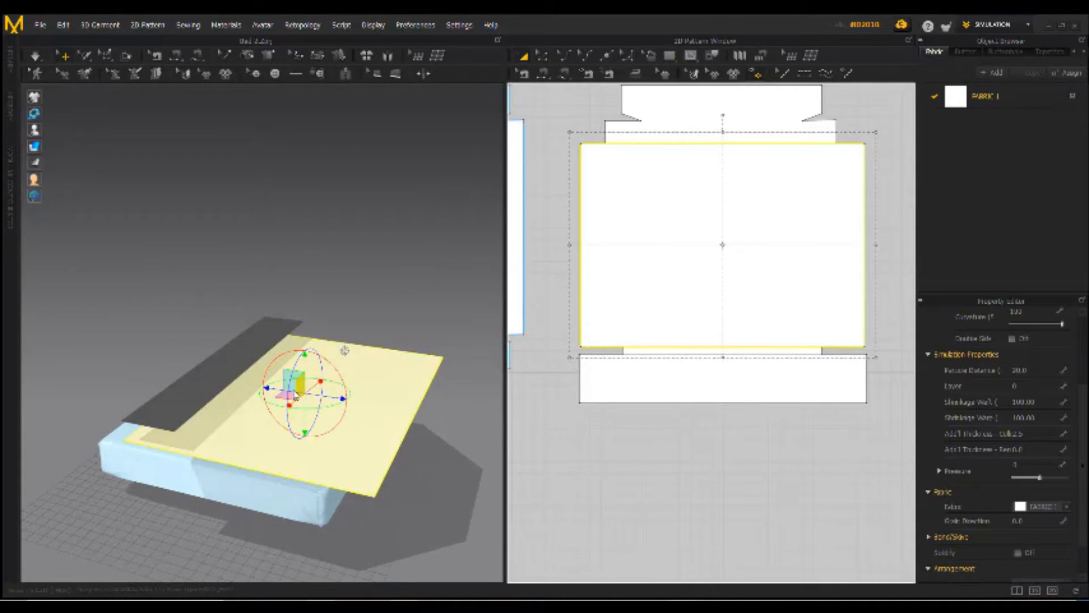
scroll(343, 348, down, 3)
scroll(697, 269, down, 5)
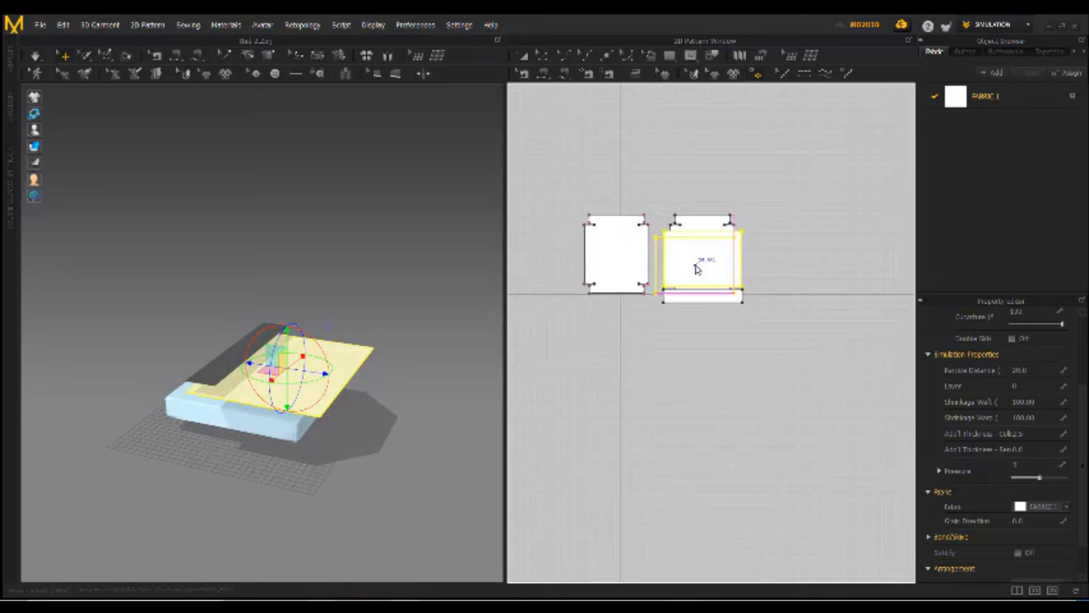
scroll(736, 263, down, 2)
scroll(778, 259, up, 4)
shift+click(772, 266)
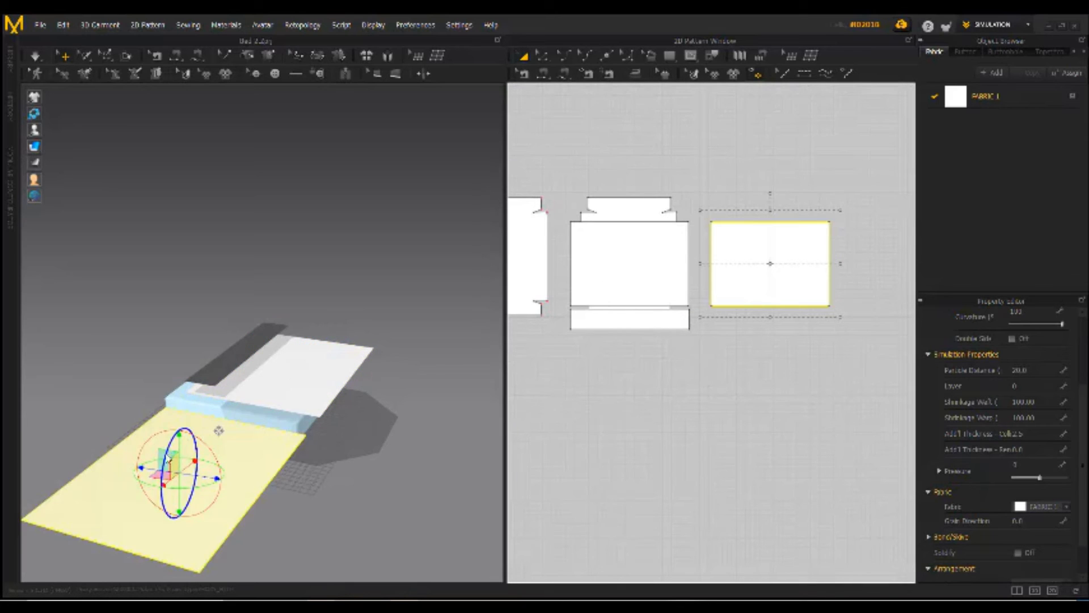
drag(202, 460, 294, 365)
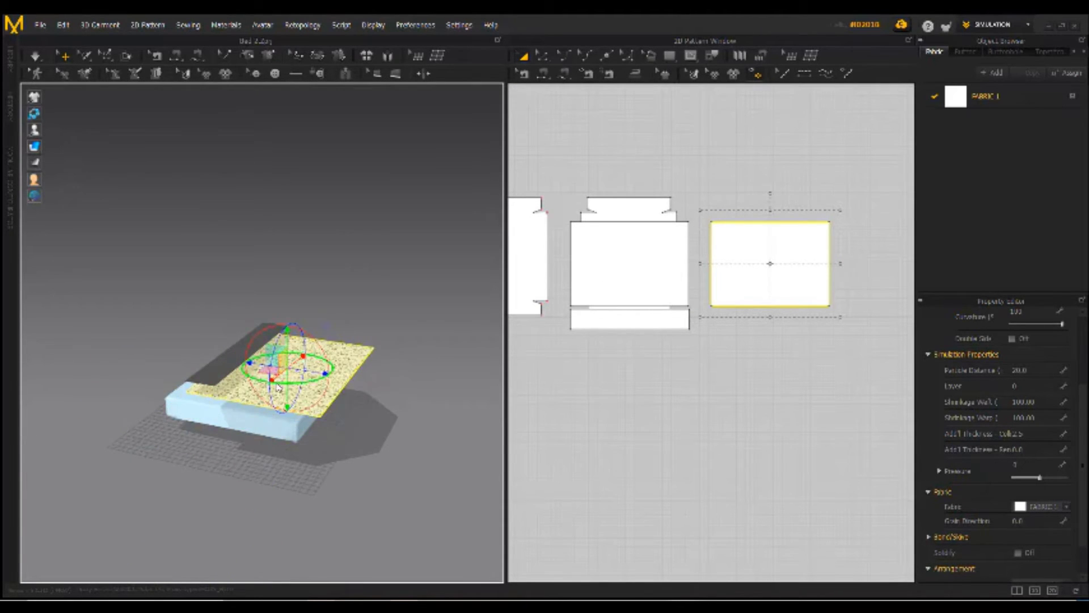
scroll(297, 363, up, 2)
- Duplicate the strip pattern below the copied sheet and stack the copy directly on the original strip in 3D
click(640, 320)
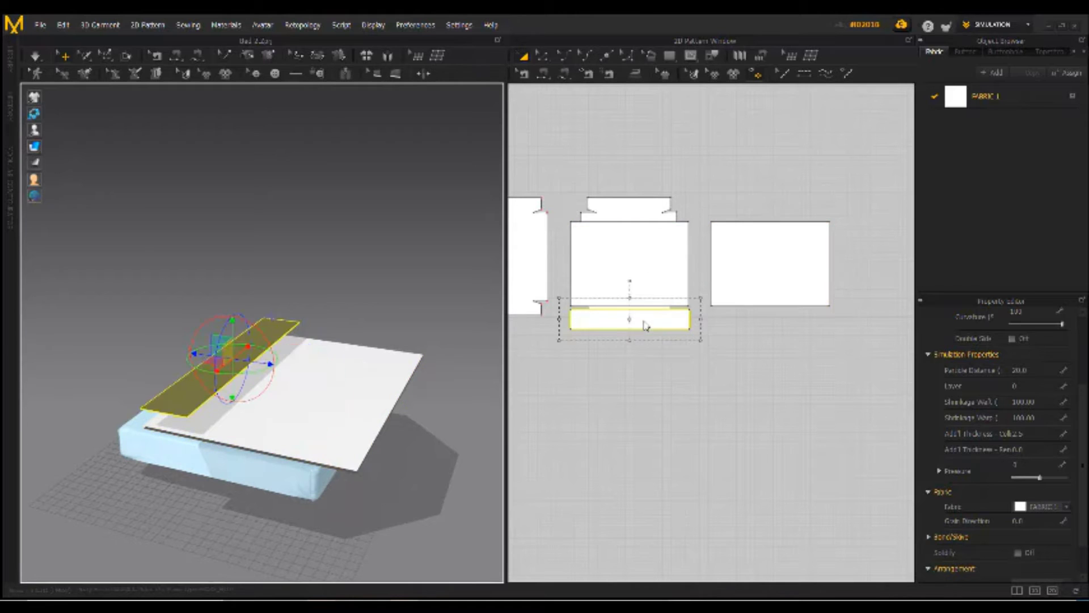
key(ctrl+c)
key(ctrl+v)
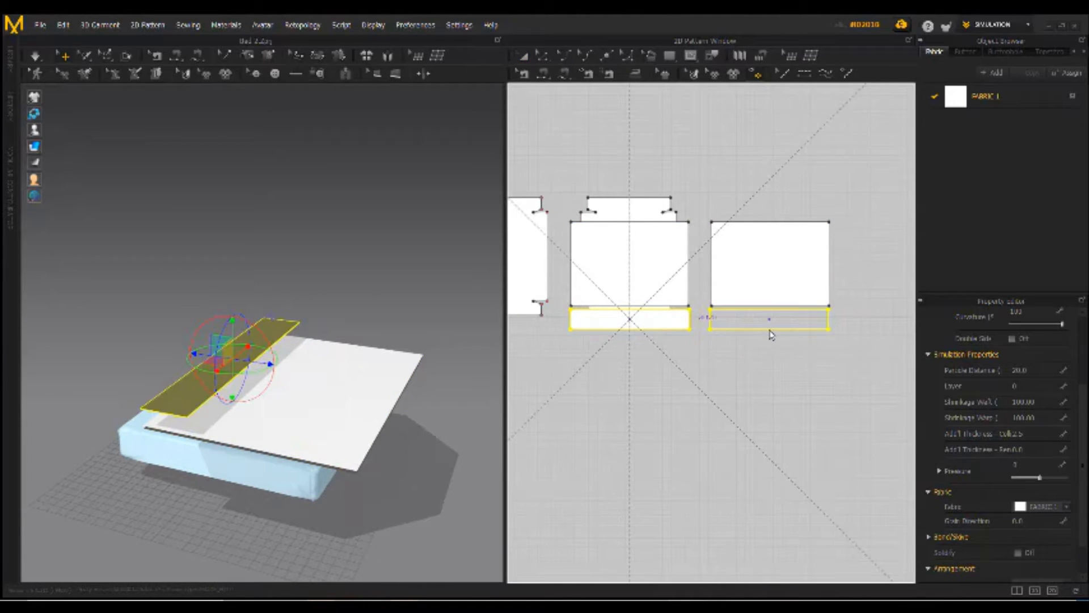
click(770, 335)
scroll(231, 309, down, 2)
drag(143, 396, 223, 361)
scroll(238, 360, down, 1)
scroll(226, 365, up, 3)
scroll(226, 365, up, 2)
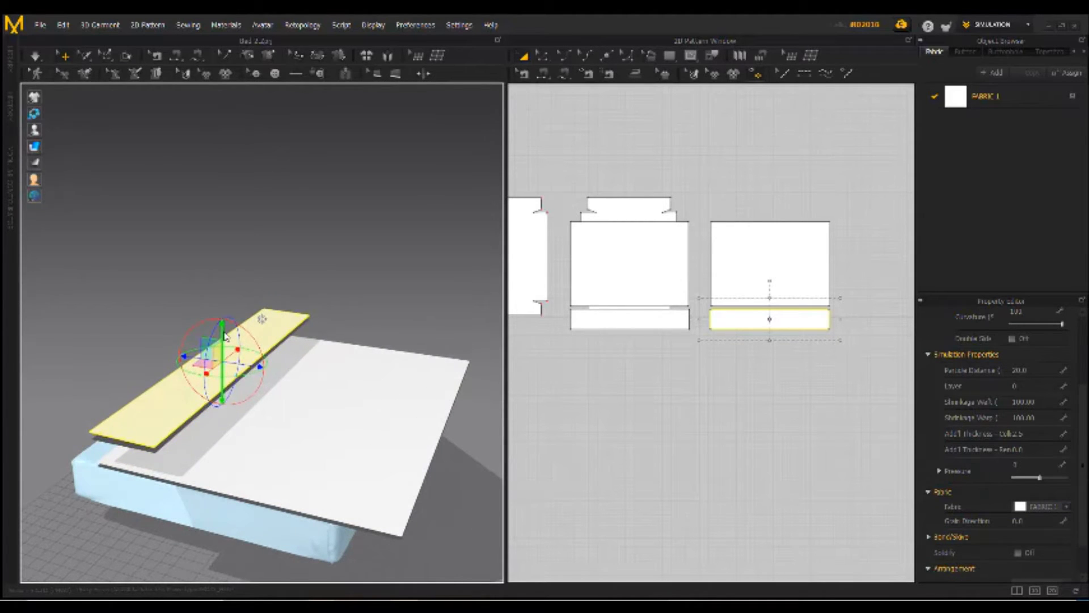
click(733, 343)
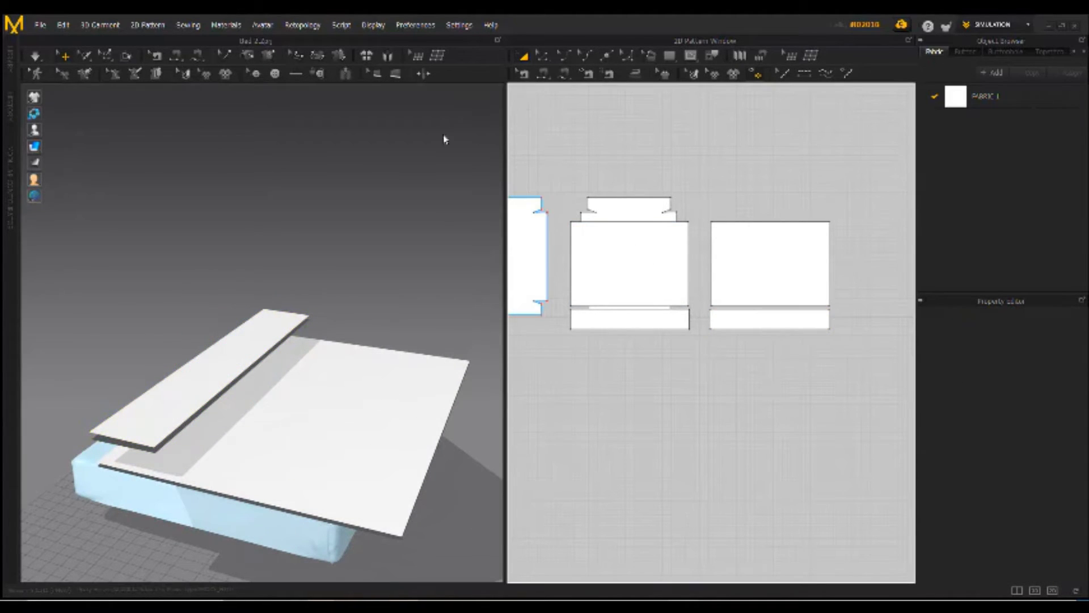
- Select both sheets and both strips and move them away from the cover patterns in the 2D layout
click(746, 285)
shift+click(661, 291)
shift+click(652, 320)
shift+click(730, 320)
scroll(636, 259, down, 3)
shift+drag(649, 252, 750, 263)
scroll(752, 264, up, 4)
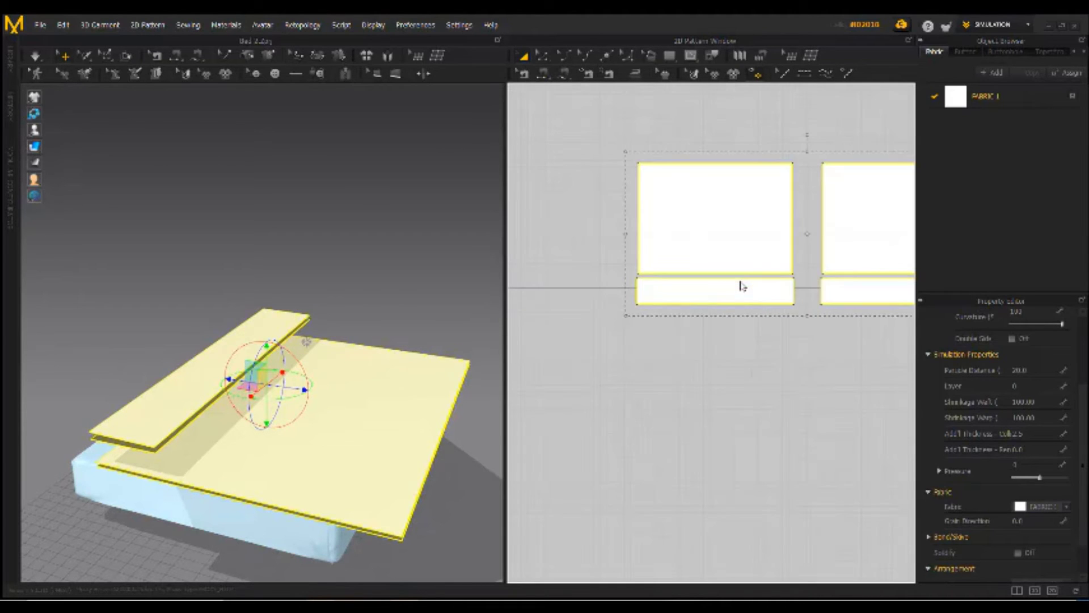
scroll(640, 294, down, 3)
scroll(770, 177, up, 2)
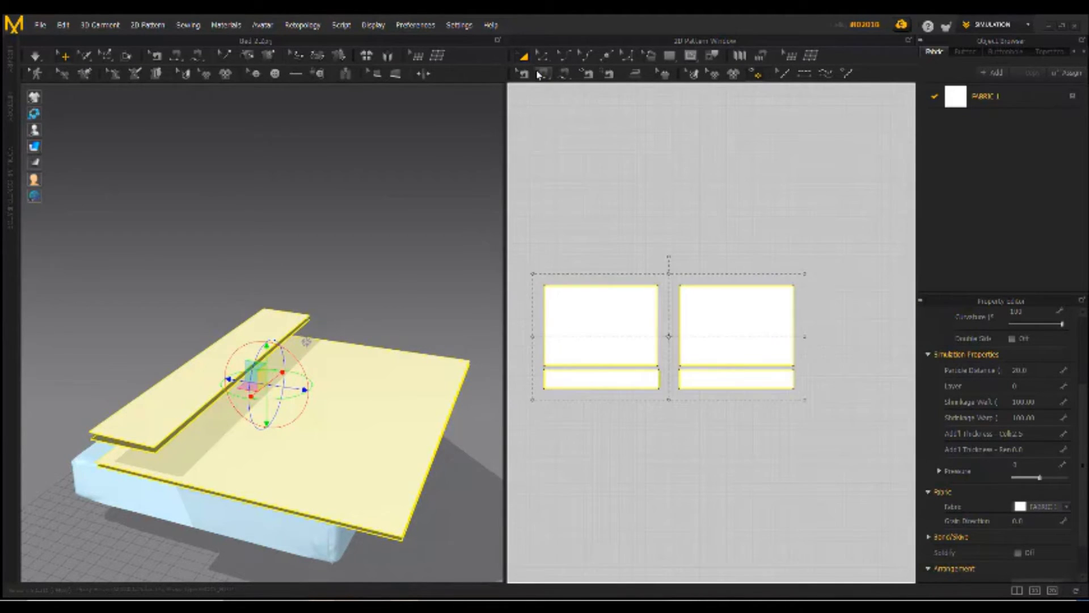
- Sew the two strips together with segment sewing along both short sides and their upper and lower edges
click(543, 74)
click(543, 378)
click(590, 379)
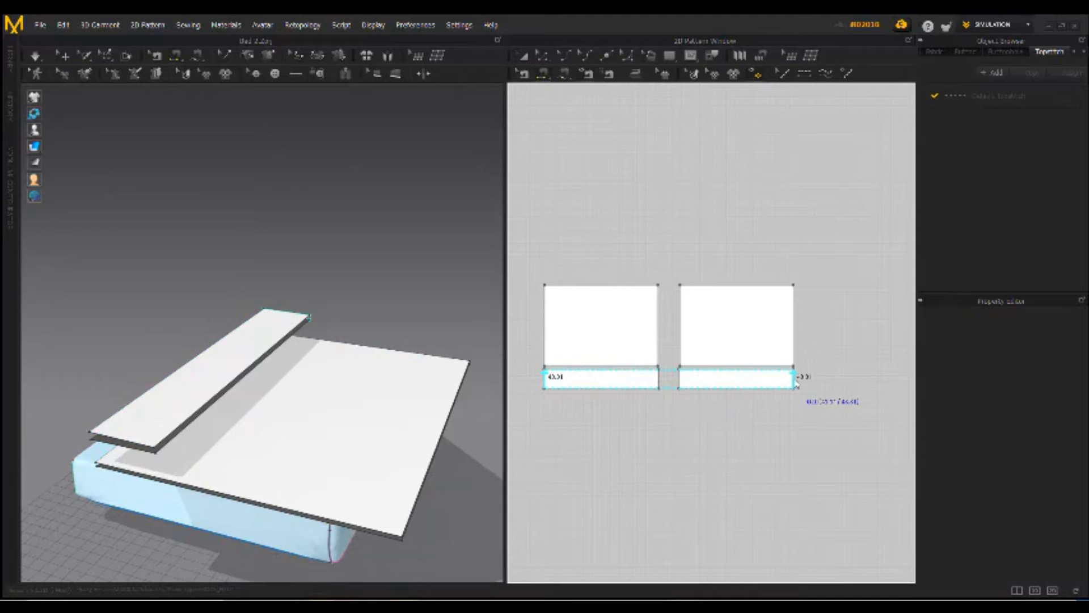
click(793, 379)
click(679, 377)
click(577, 370)
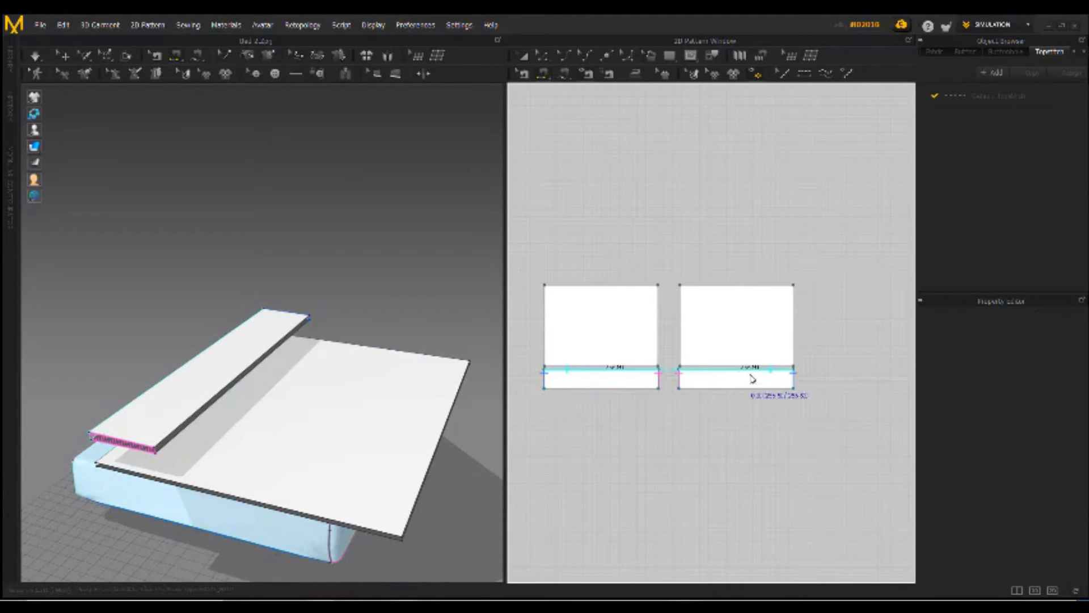
click(773, 371)
click(578, 389)
click(786, 389)
- Sew the two large sheets together along their side, upper and lower edges
click(660, 313)
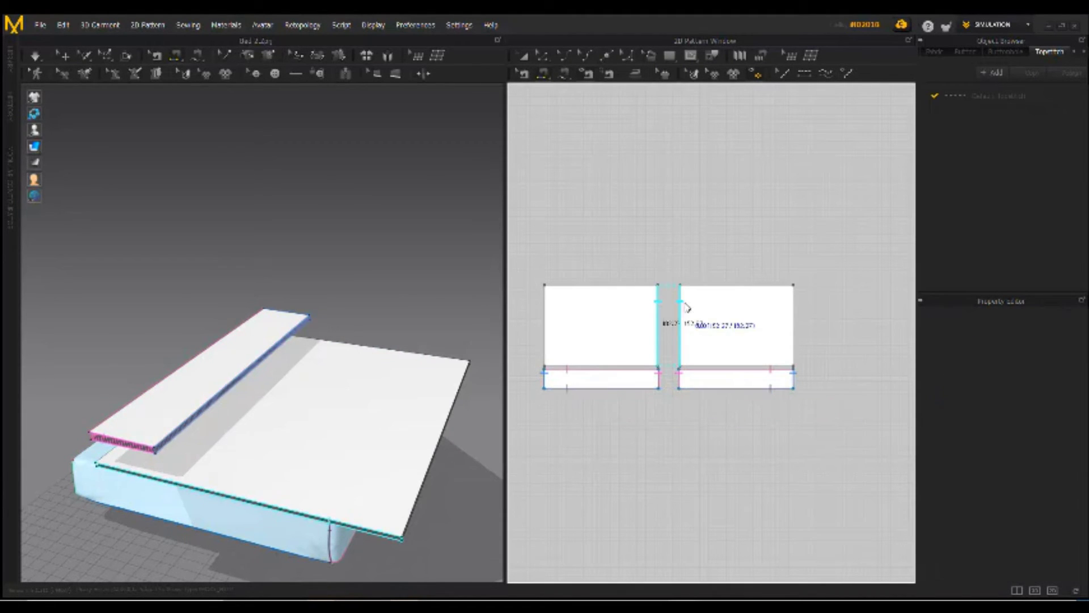
click(682, 307)
click(546, 308)
click(714, 308)
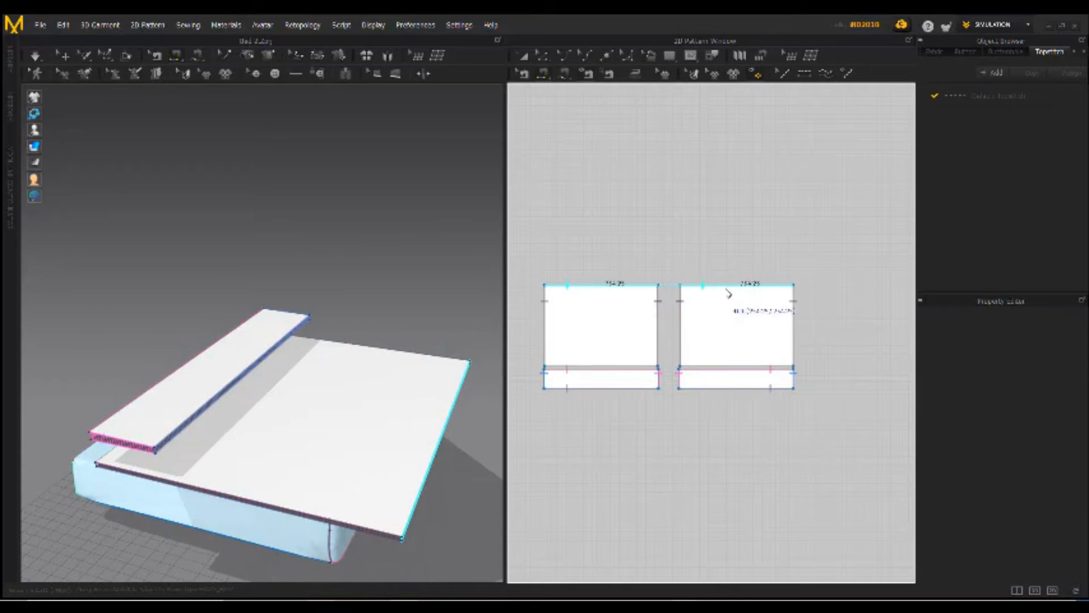
click(575, 367)
click(568, 367)
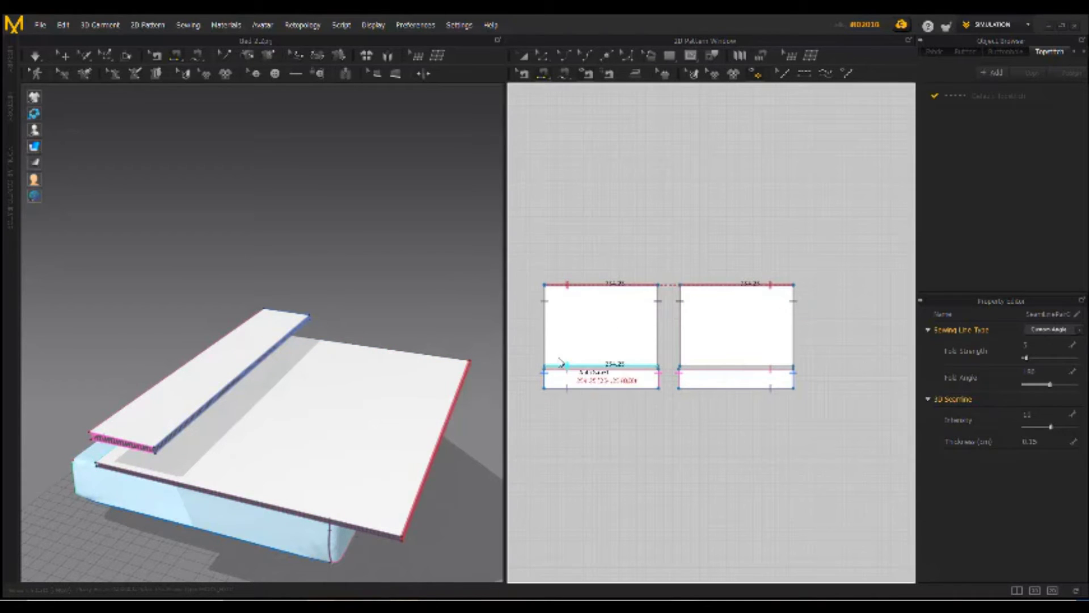
click(748, 367)
- Sew the strip's upper edge to the large sheet's adjacent lower edge, joining the strip to the duvet
right_drag(118, 348, 213, 312)
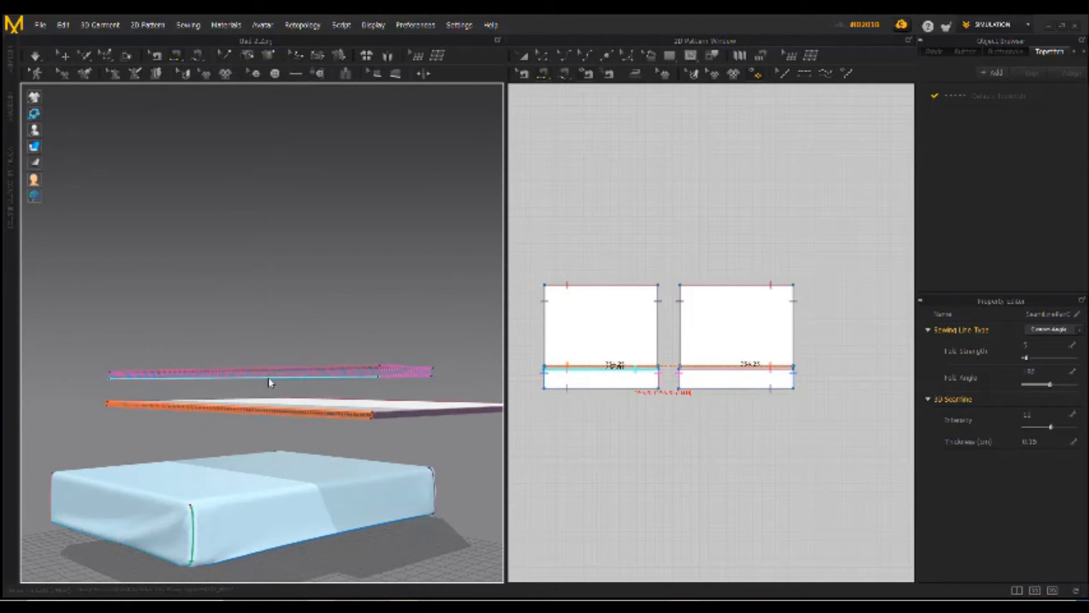
scroll(299, 403, down, 2)
scroll(315, 392, up, 5)
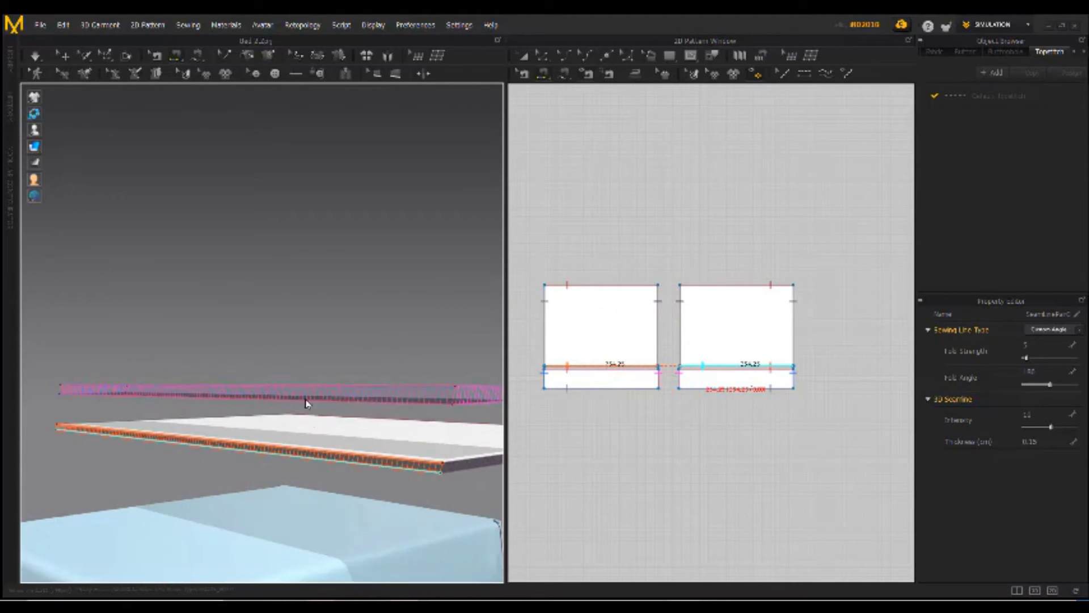
click(637, 369)
right_drag(234, 330, 170, 381)
scroll(211, 354, down, 4)
right_drag(218, 280, 268, 248)
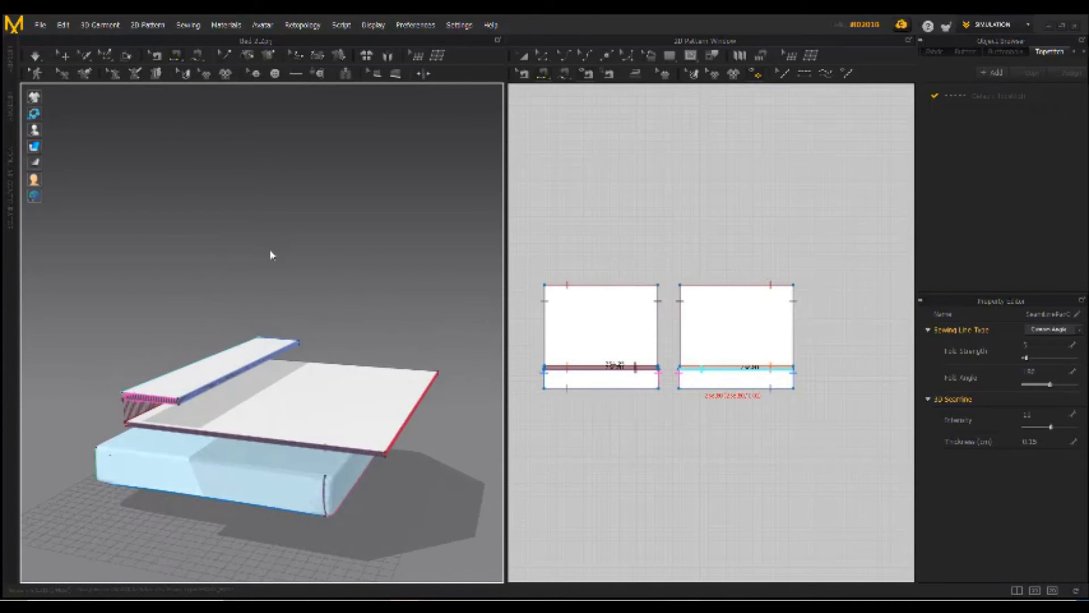
- Simulate the sewn duvet so it drapes over the mattress with its strip folded back, then stop the simulation
key(space)
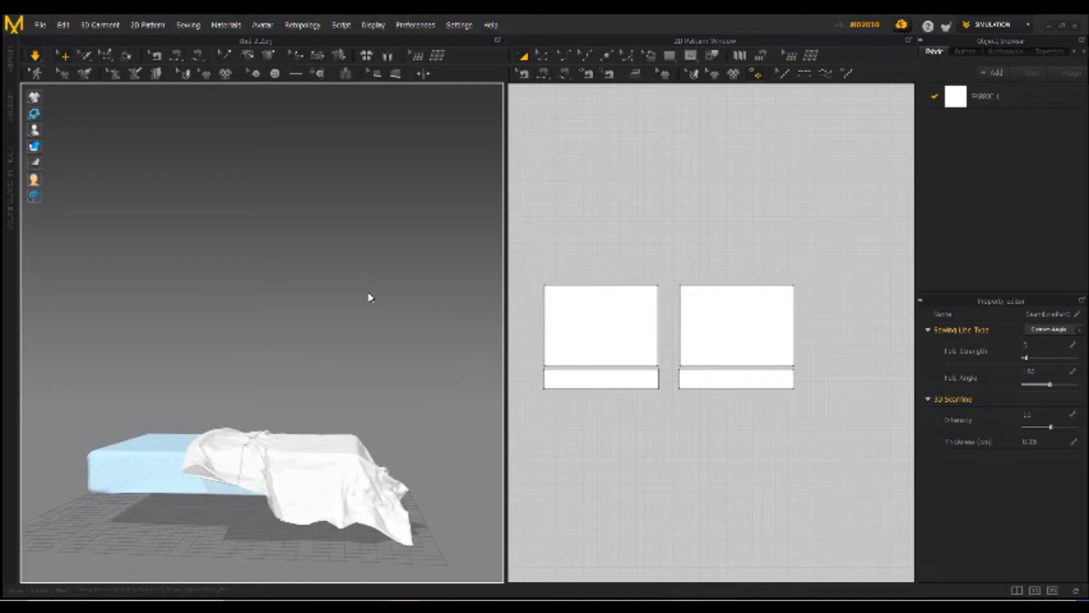
right_drag(353, 338, 237, 447)
key(n)
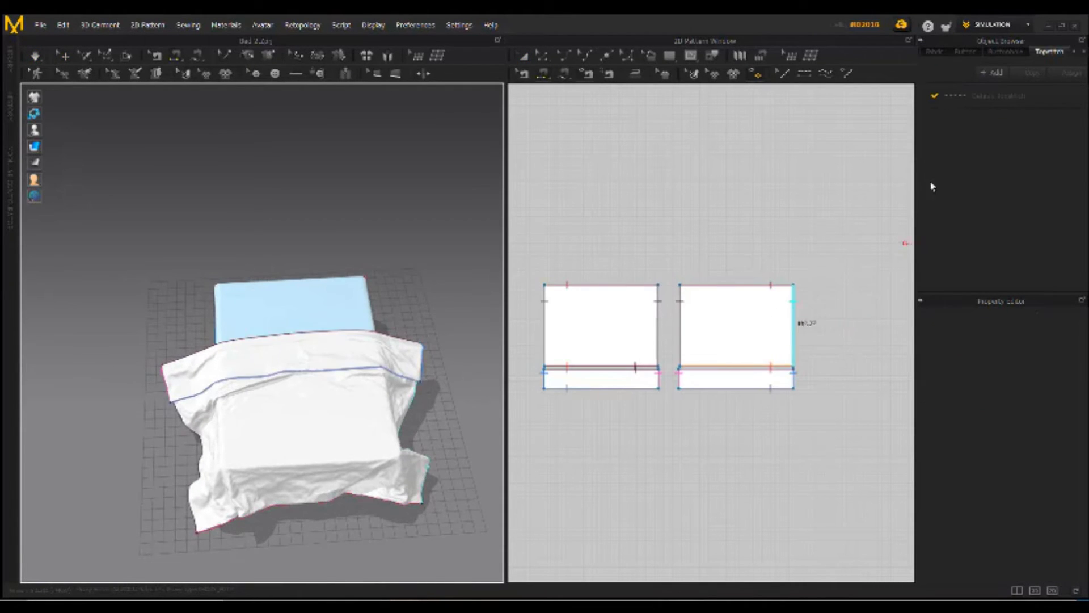
key(b)
- Set FABRIC 1's physical property preset to Silk_Chiffon and simulate the duvet again
key(a)
click(1003, 100)
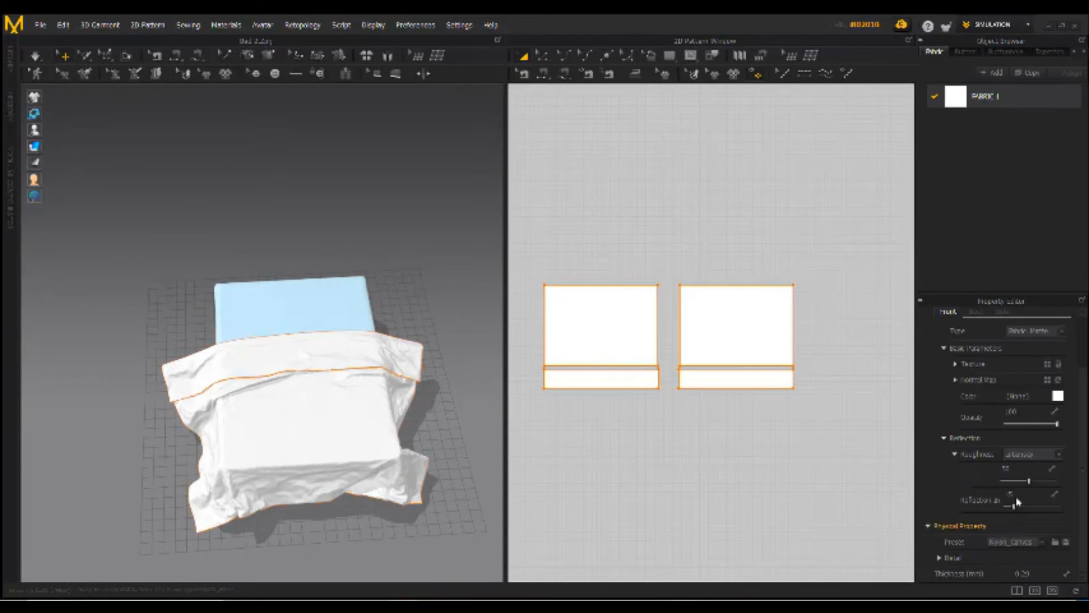
click(1046, 544)
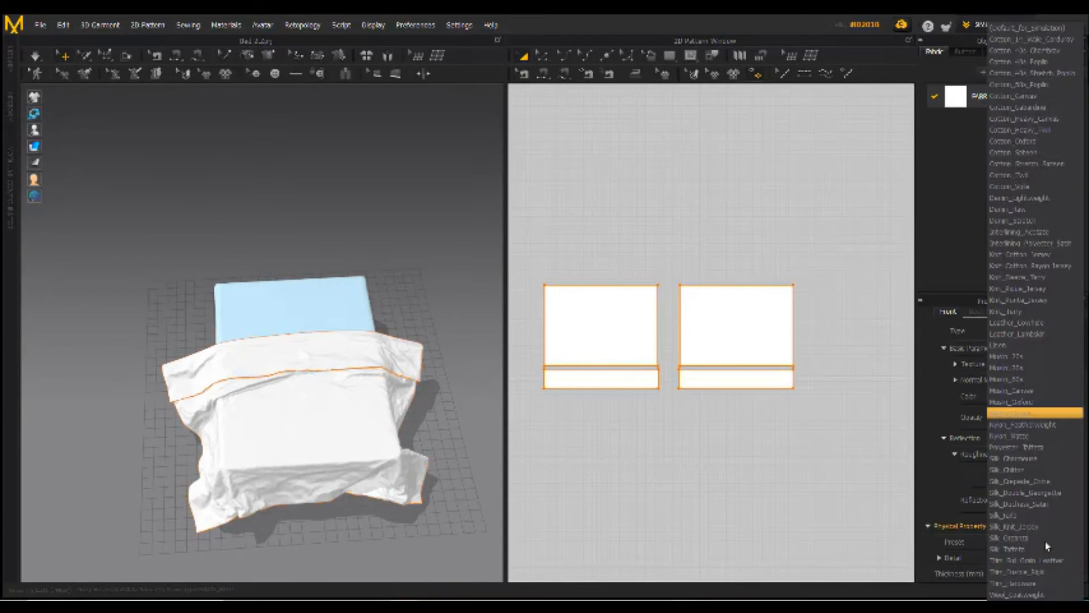
click(1015, 471)
key(space)
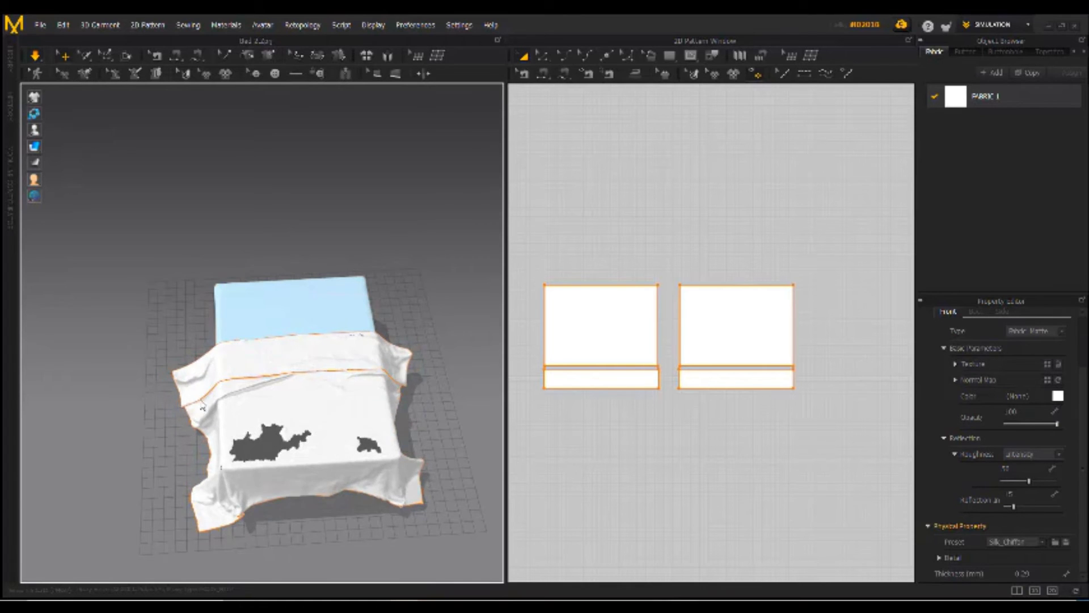
right_drag(203, 406, 241, 353)
scroll(241, 355, up, 5)
key(space)
- Freeze both large duvet sheets, leaving the upper layer of the folded strip free to simulate
click(822, 318)
click(575, 385)
click(716, 379)
click(711, 330)
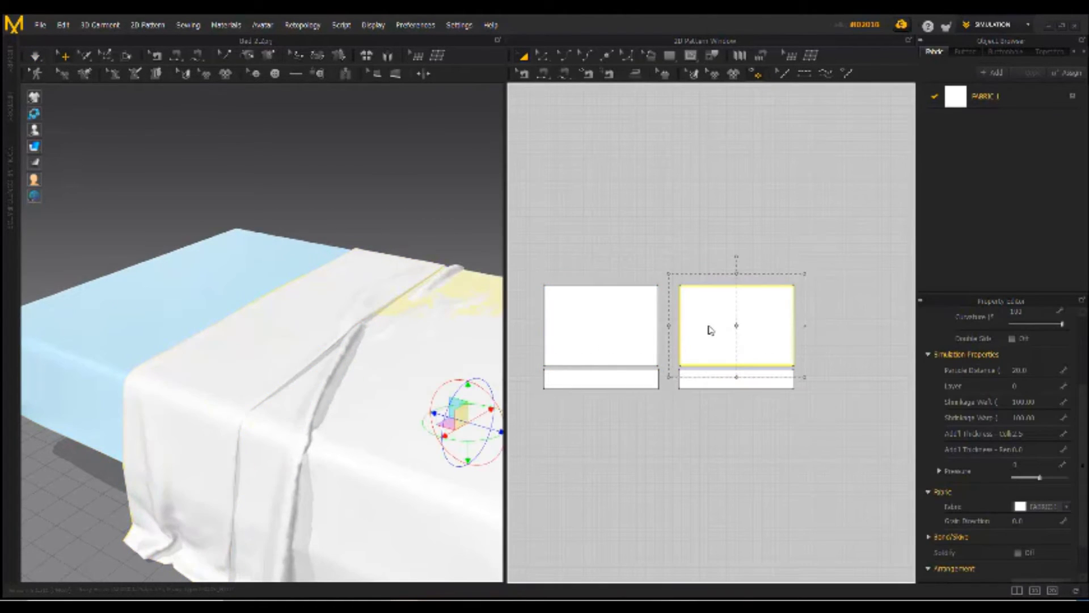
click(622, 341)
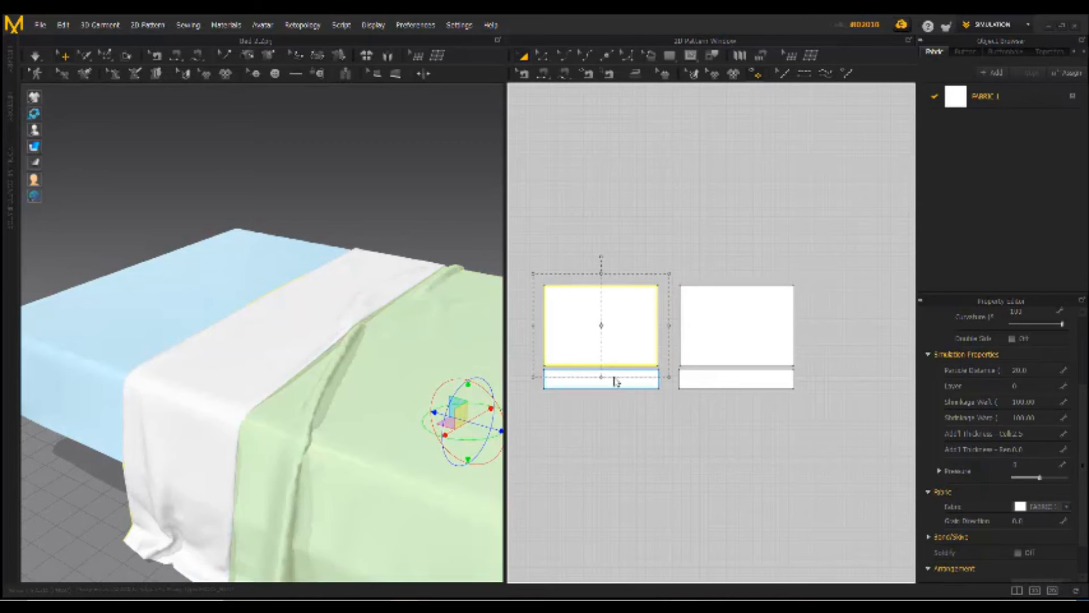
click(616, 381)
click(688, 248)
- Adjust the unfrozen strip's pressure, set its weft and warp shrinkage to 105, and simulate it to puff it up
click(716, 385)
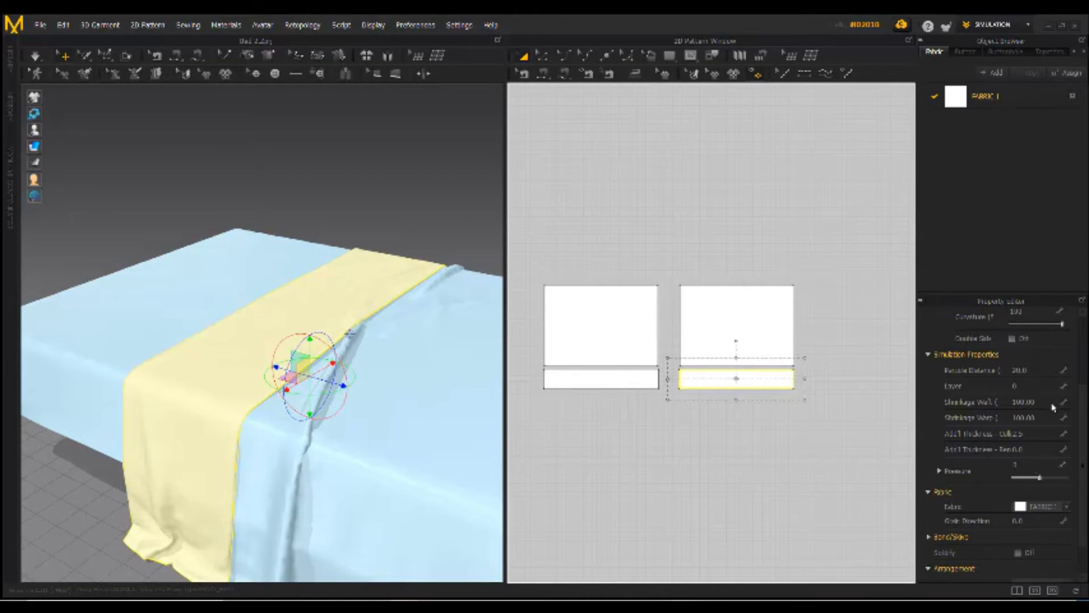
click(1026, 466)
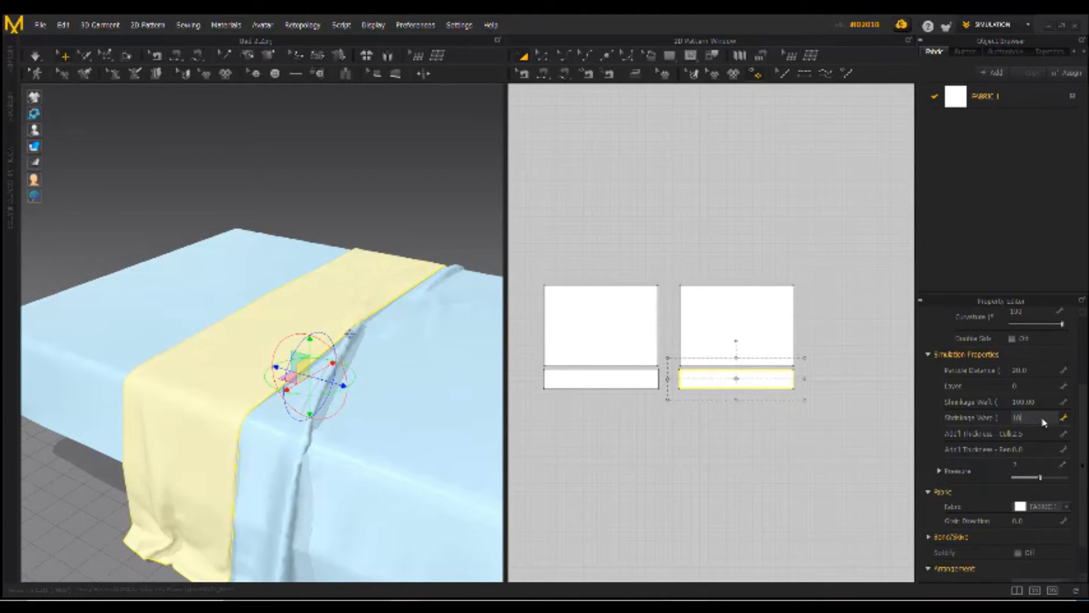
click(429, 218)
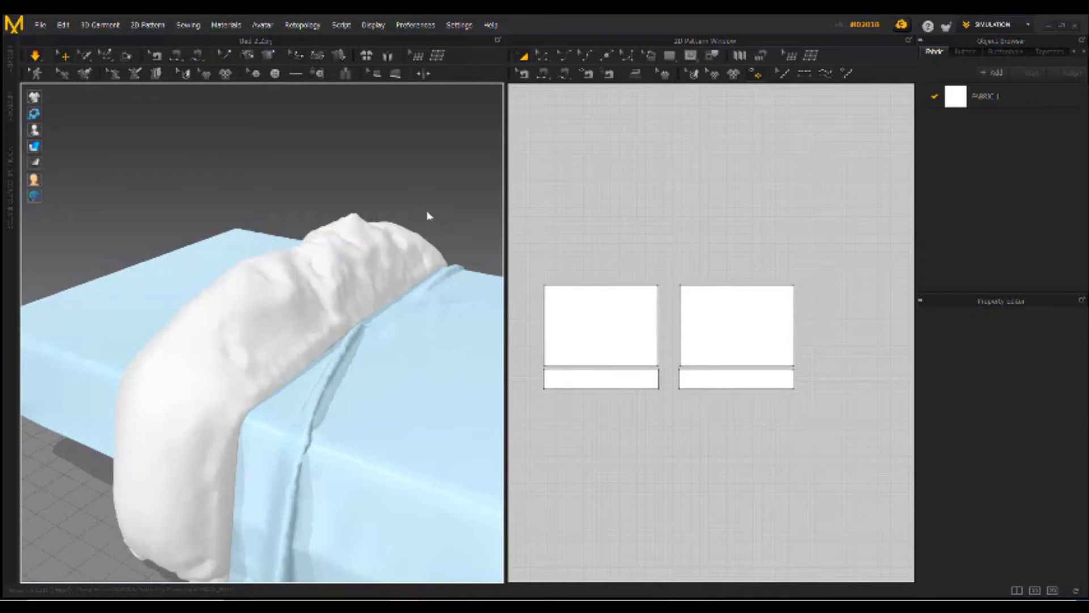
click(723, 379)
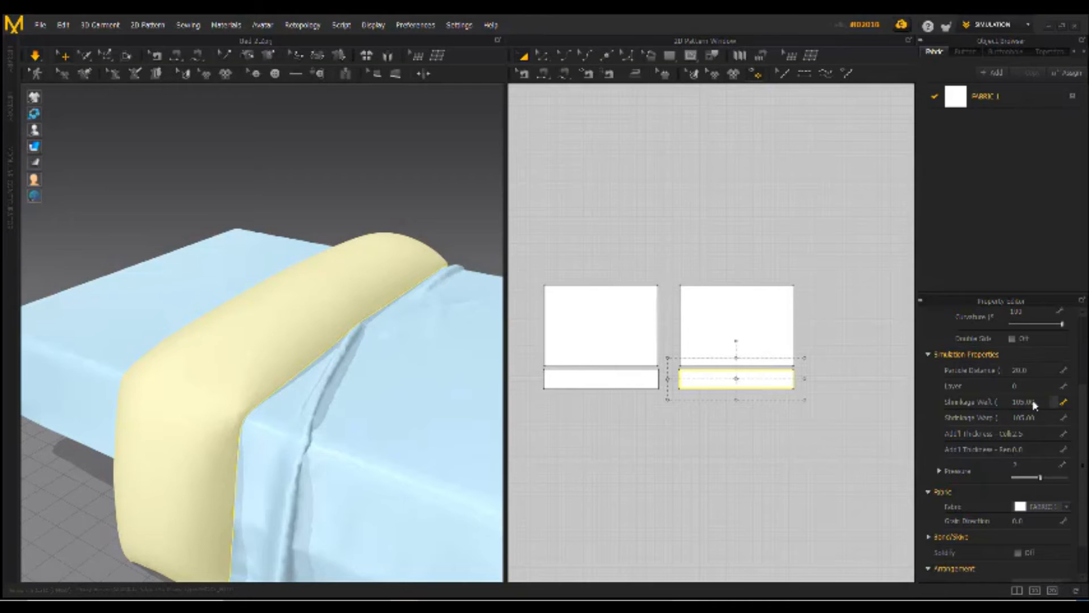
- Set the folded strip's warp shrinkage to 110 and lower its pressure to flatten it
click(1031, 419)
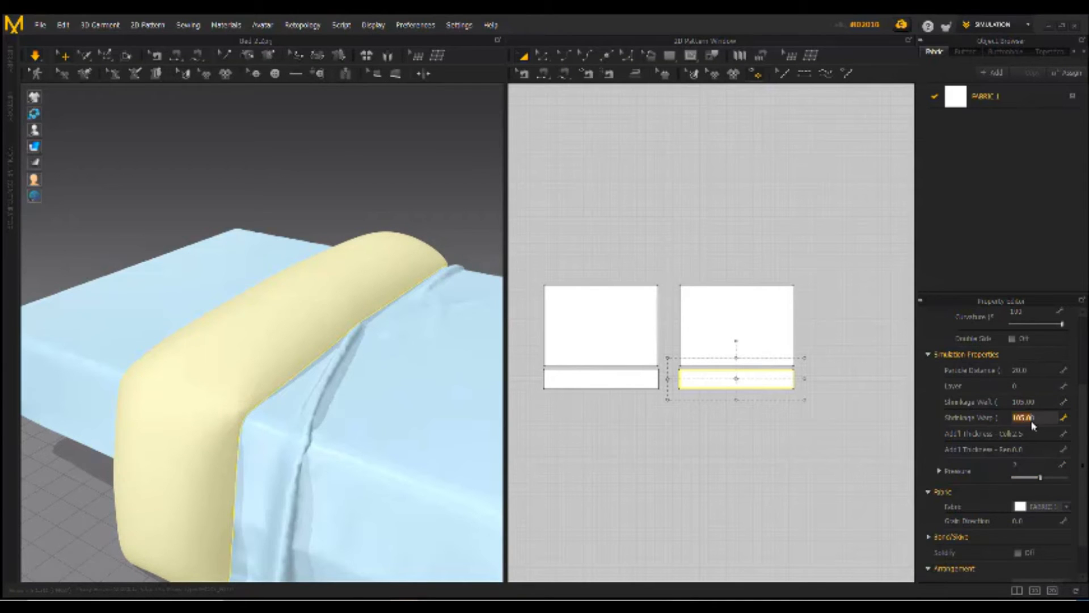
click(1021, 467)
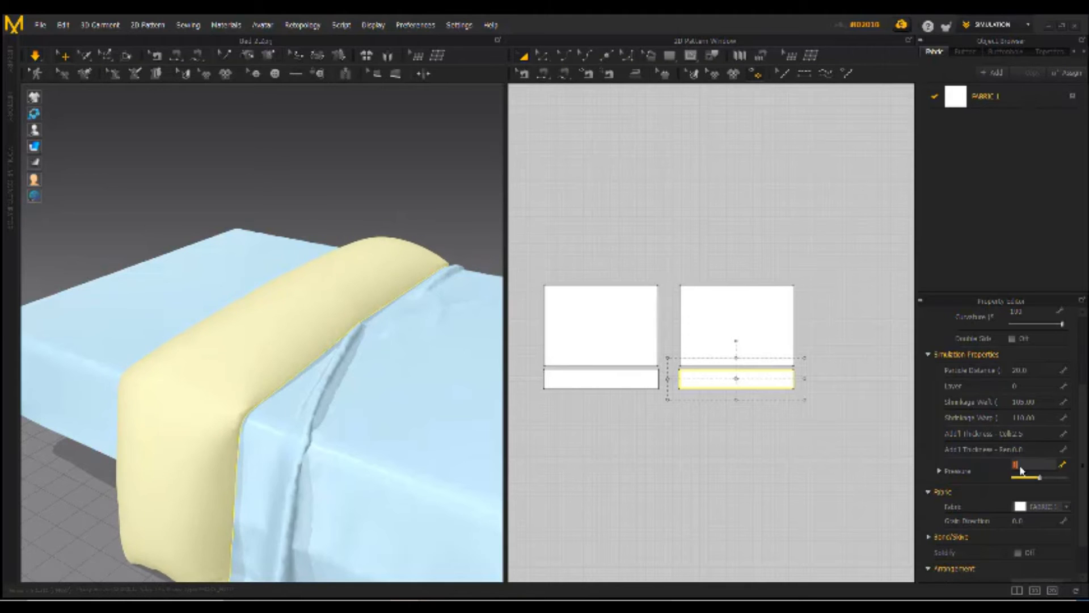
key(Return)
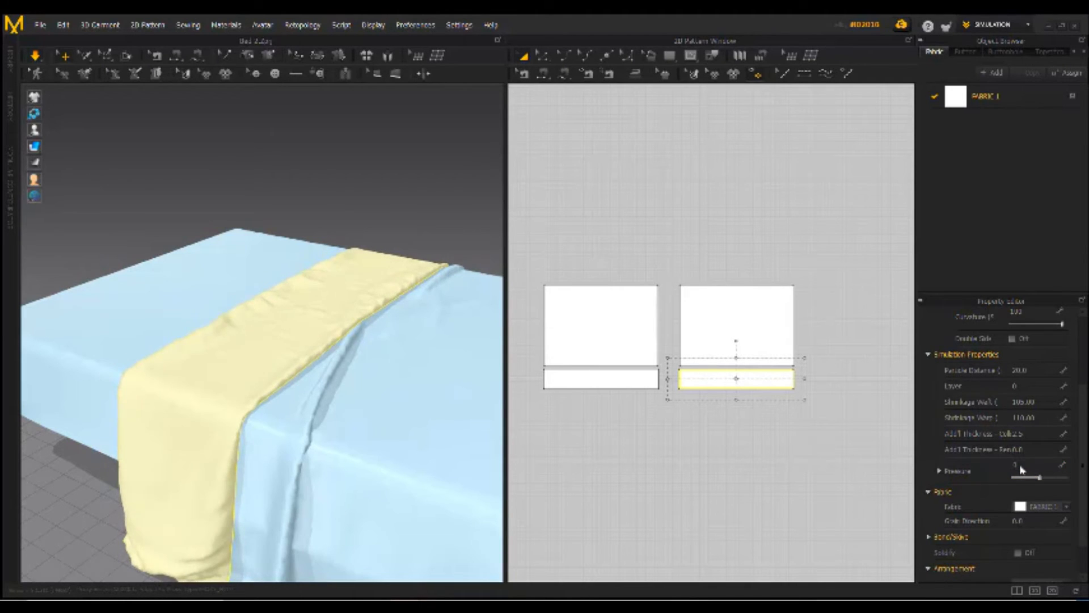
- Change FABRIC 1's physical property preset to Nylon_Canvas
click(981, 98)
click(1042, 544)
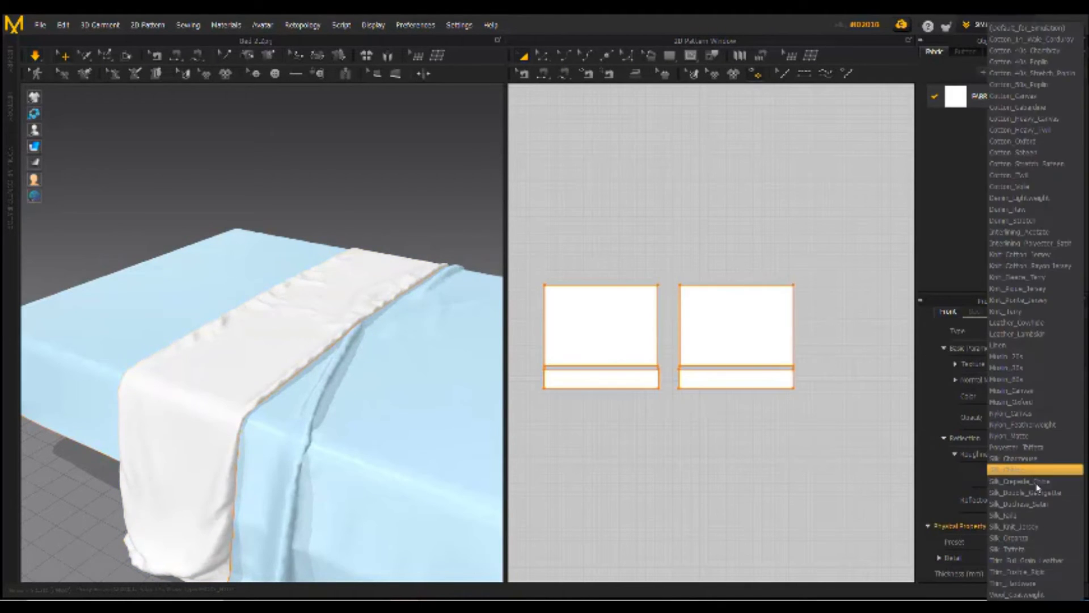
click(1012, 413)
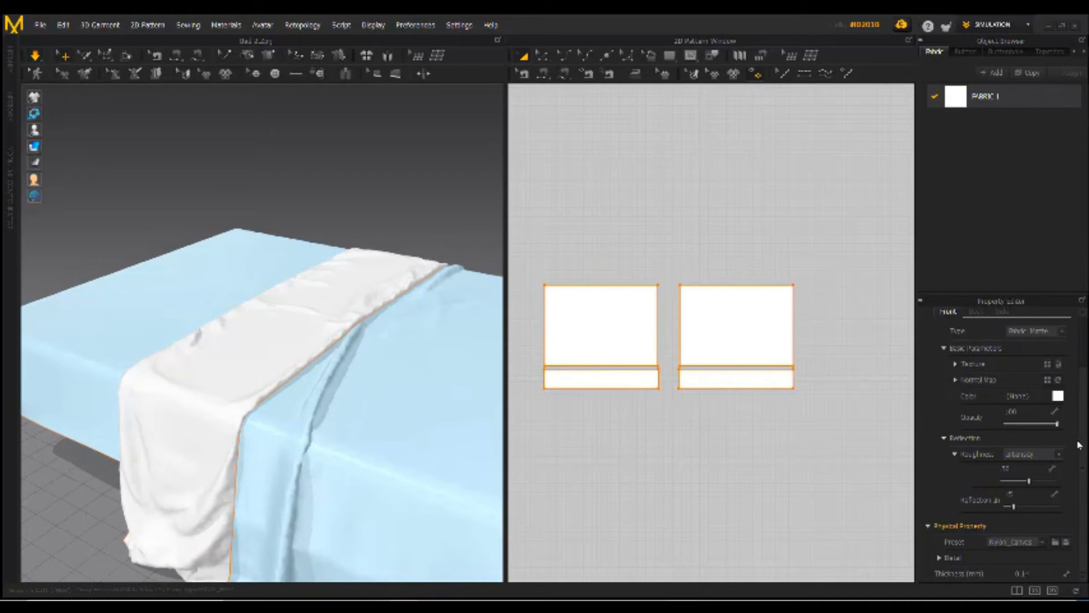
- Set the folded strip's warp shrinkage to 100 and its pressure to 5
click(728, 383)
click(1031, 466)
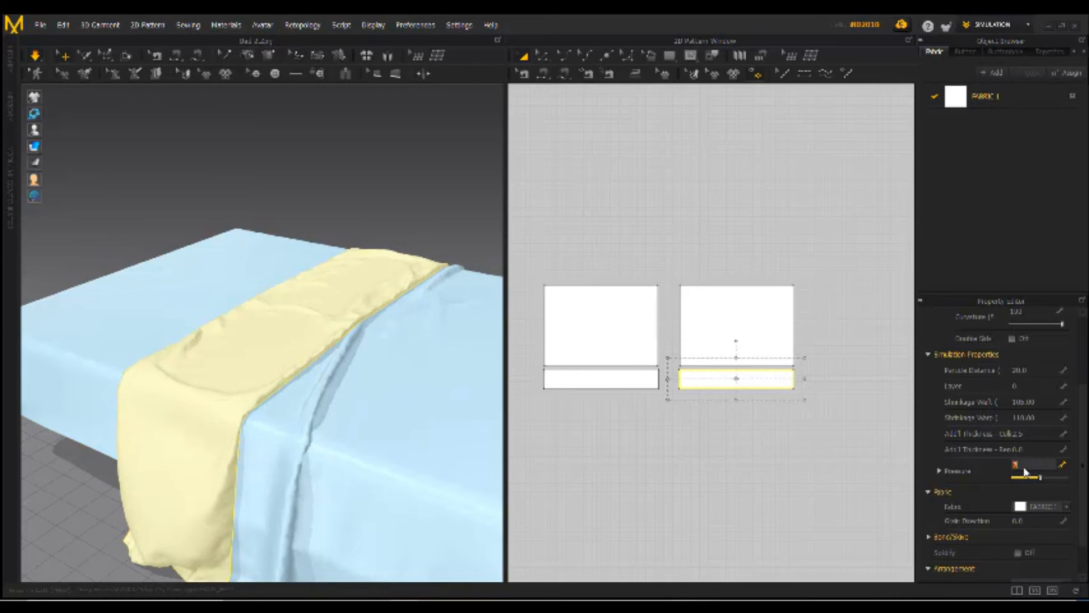
click(1044, 403)
click(1038, 419)
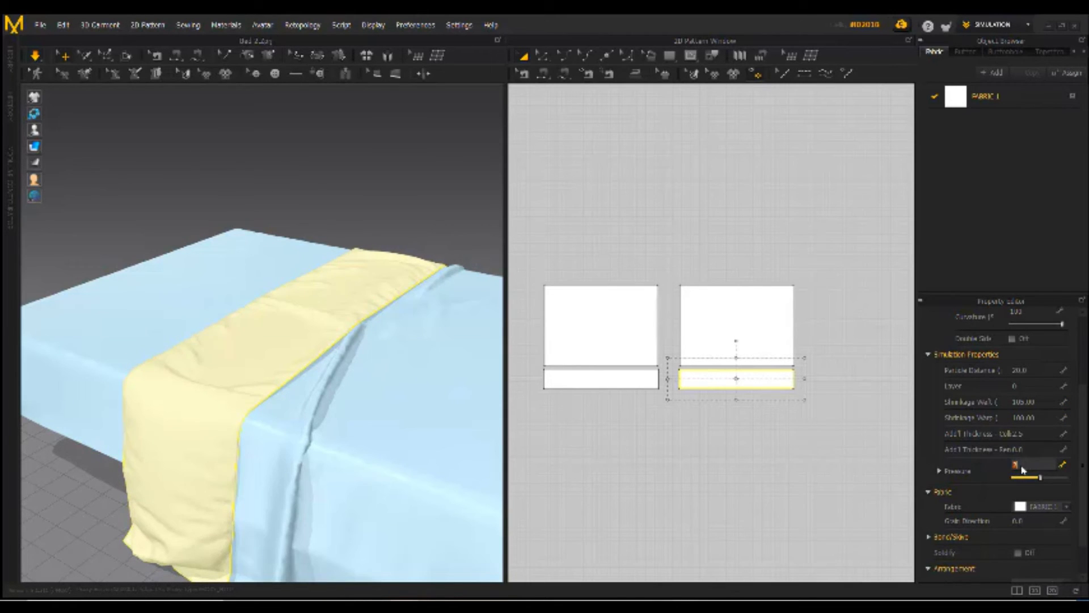
right_drag(238, 302, 284, 345)
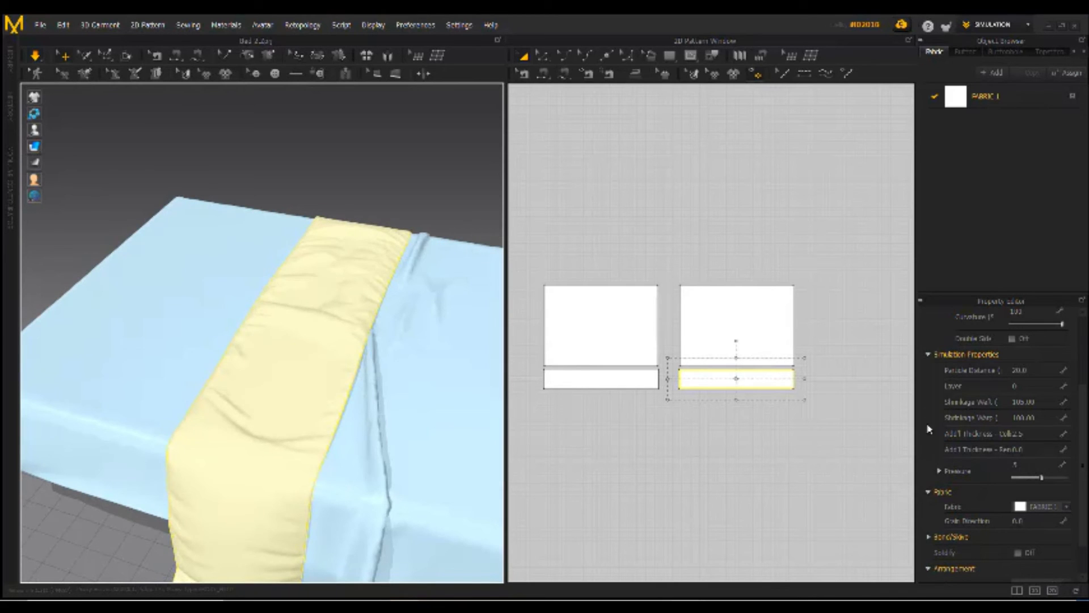
- Set the folded strip's warp shrinkage to 105 and raise its pressure to puff it up
click(1030, 419)
text(105)
key(Return)
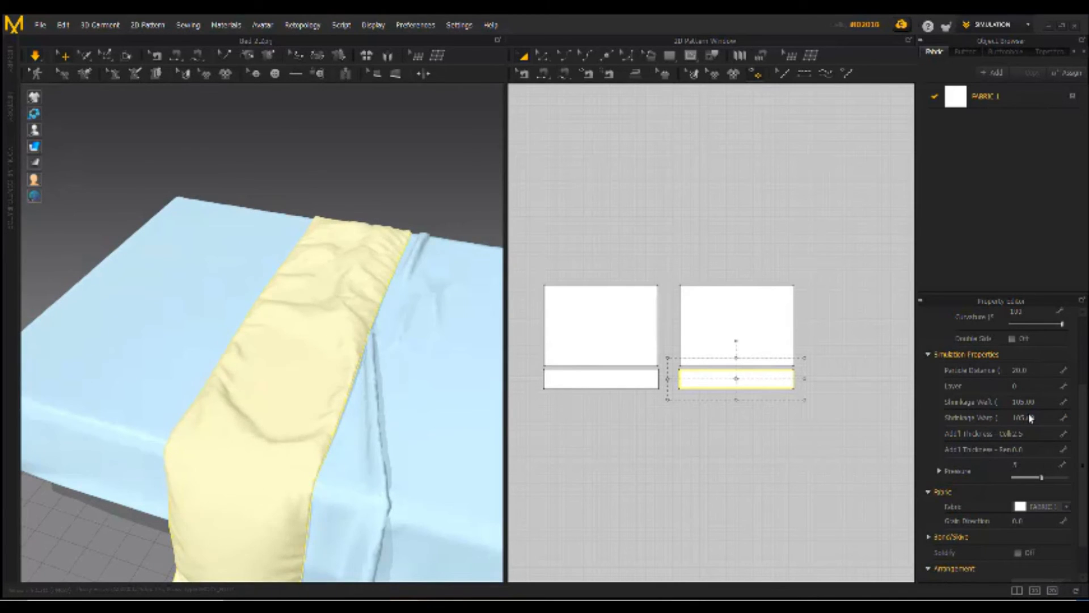
right_drag(407, 333, 396, 316)
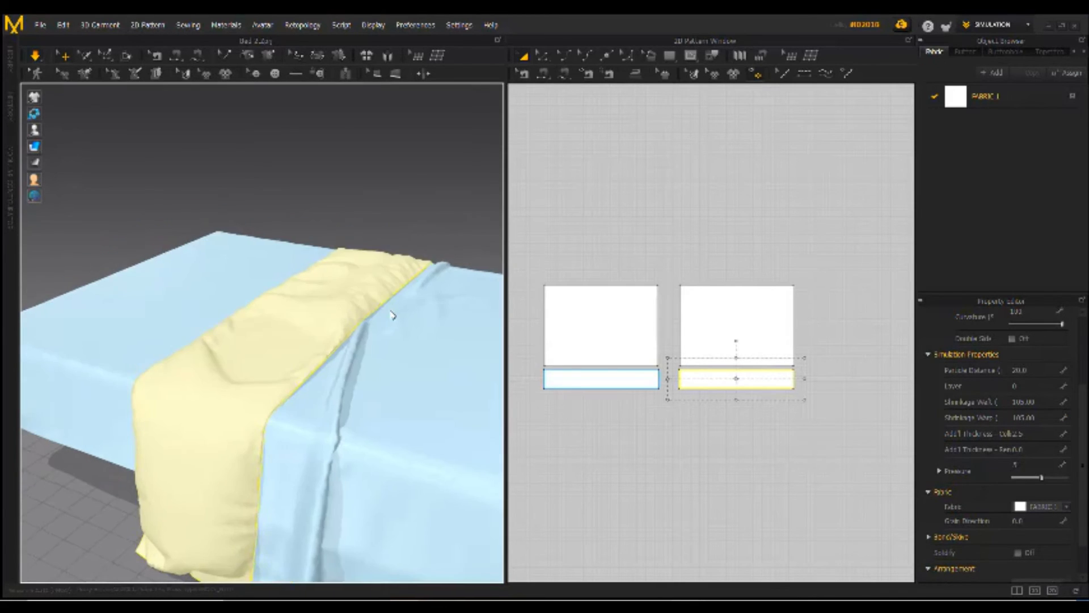
click(1027, 466)
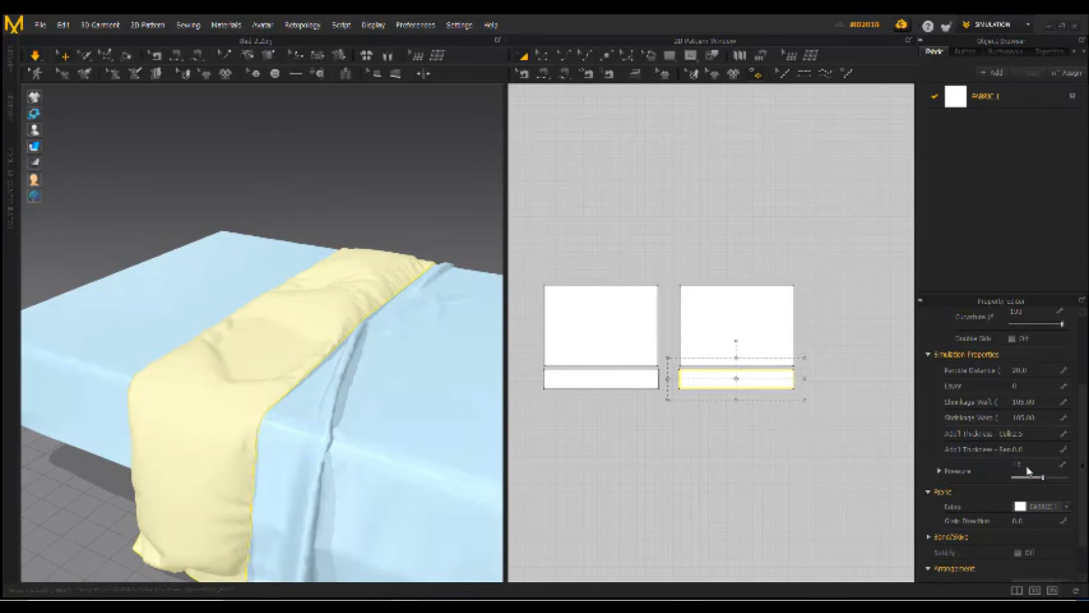
- Pull the strip's top surface upward while it simulates to loosen and redistribute its wrinkles
drag(271, 355, 269, 229)
drag(247, 331, 248, 170)
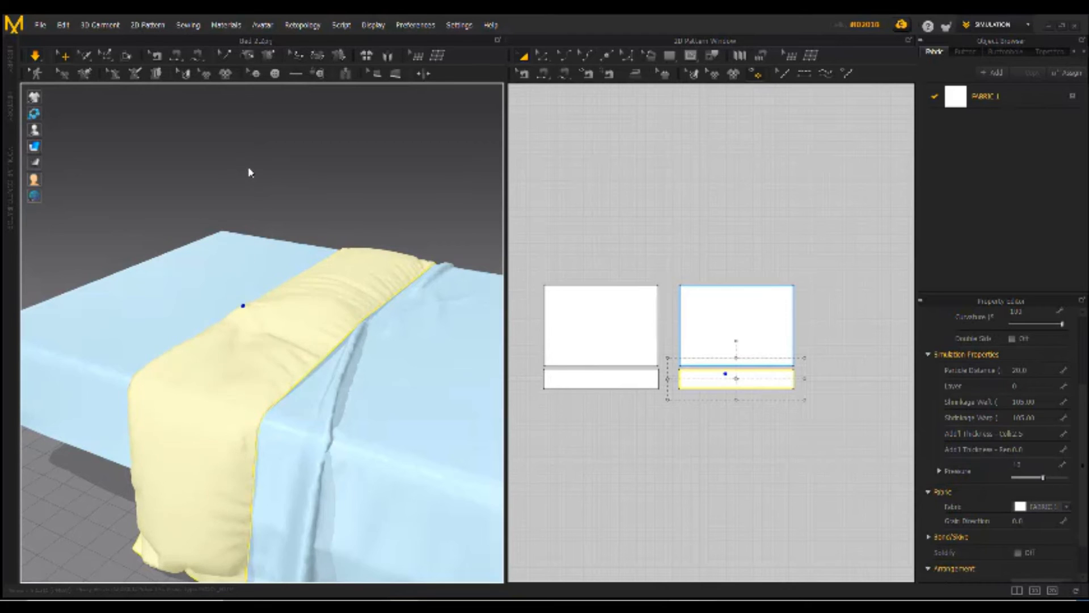
mouse_move(274, 235)
right_down()
mouse_move(170, 233)
mouse_move(307, 204)
mouse_move(288, 238)
right_up()
- Set the folded strip's warp and weft shrinkage to 110 and its pressure to 2
click(1038, 417)
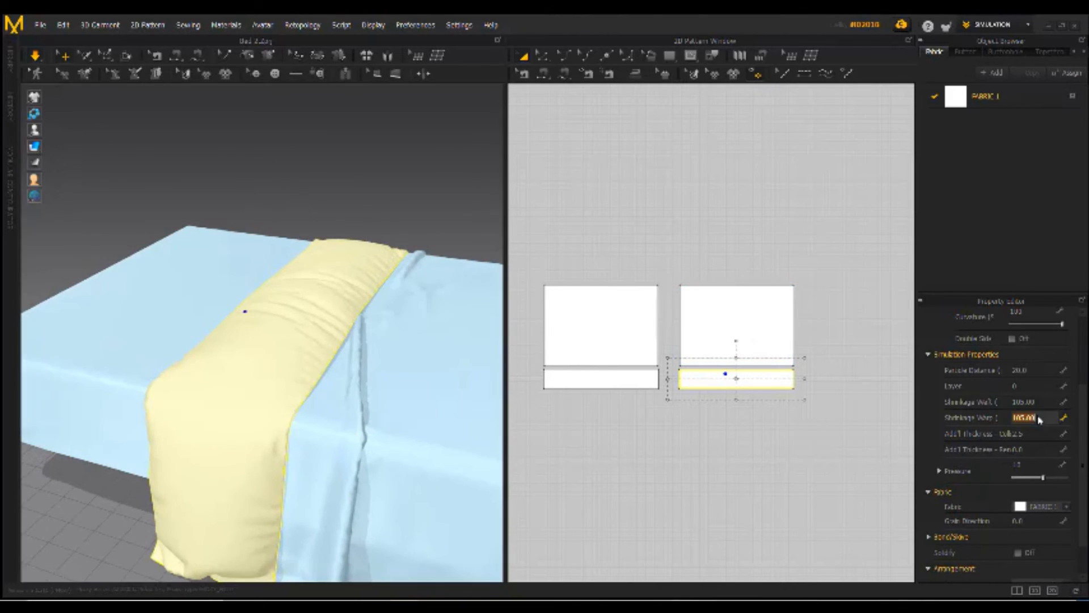
key(Return)
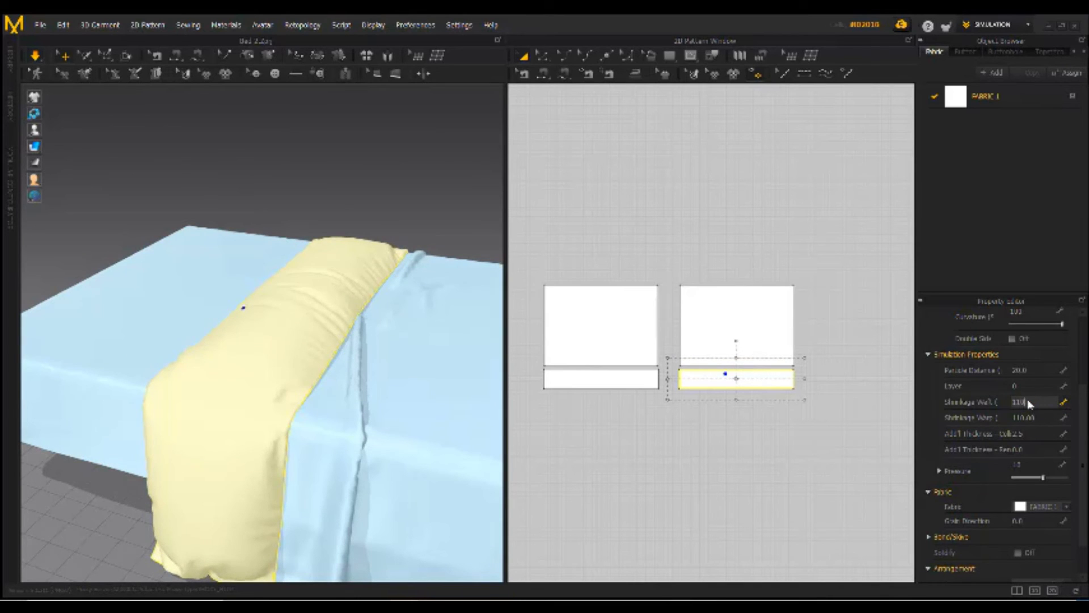
click(1028, 402)
text(110)
key(Return)
mouse_move(427, 310)
right_down()
mouse_move(275, 306)
mouse_move(430, 313)
right_up()
click(1027, 466)
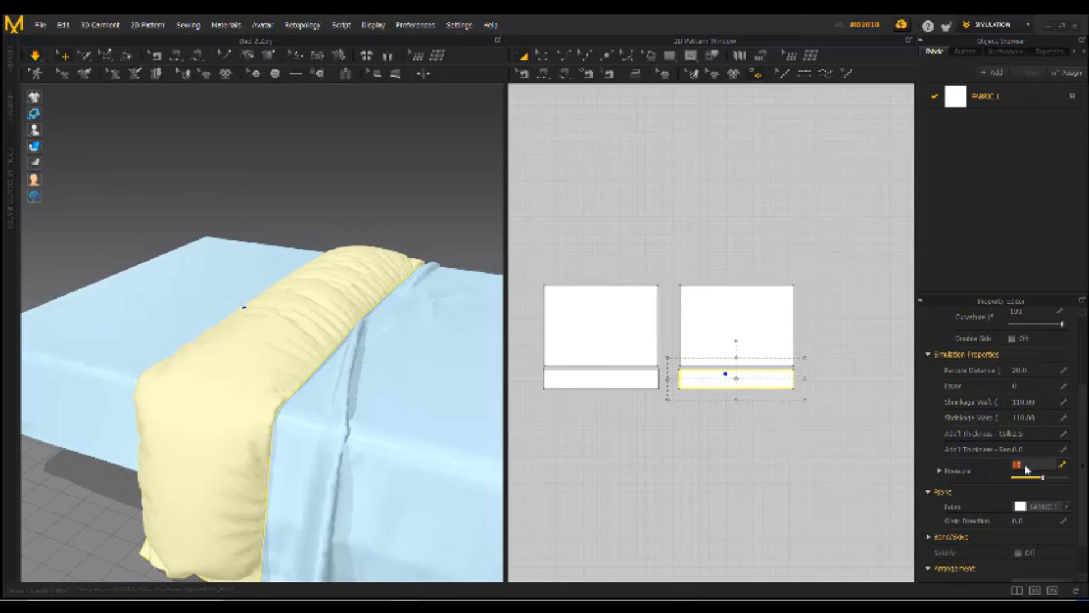
text(2)
key(Return)
- Set the upper large duvet sheet's weft and warp shrinkage to 105 and simulate it
click(601, 378)
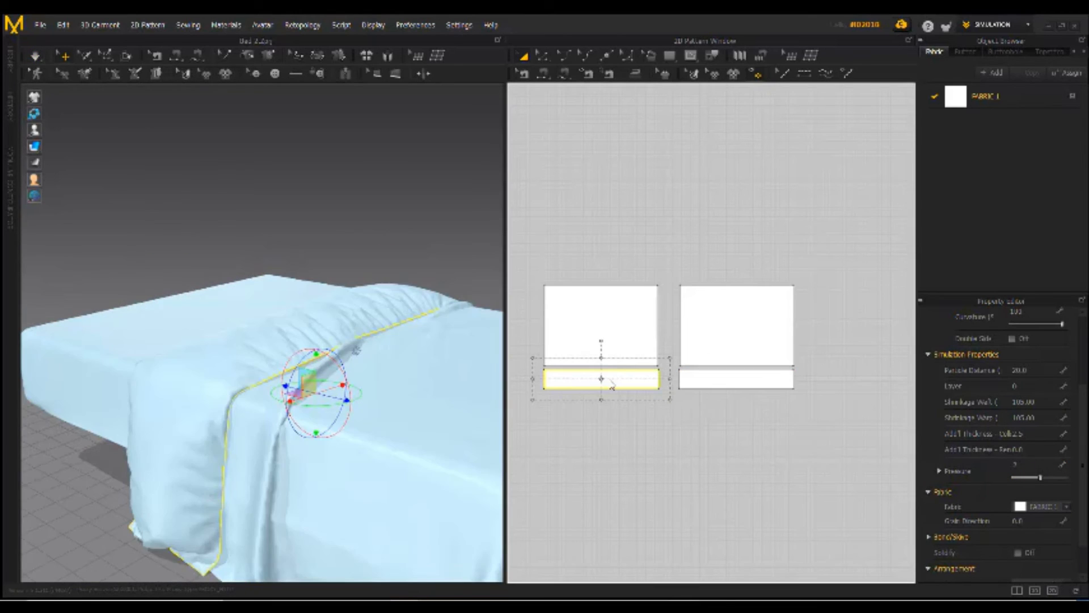
click(605, 335)
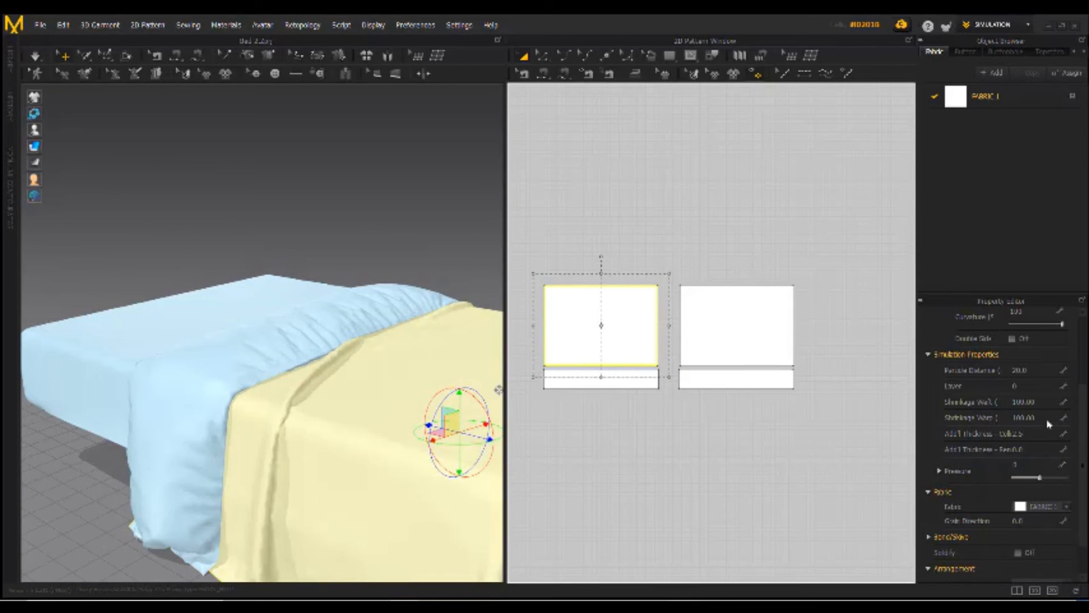
click(1035, 402)
double_click(1024, 417)
text(105)
key(Return)
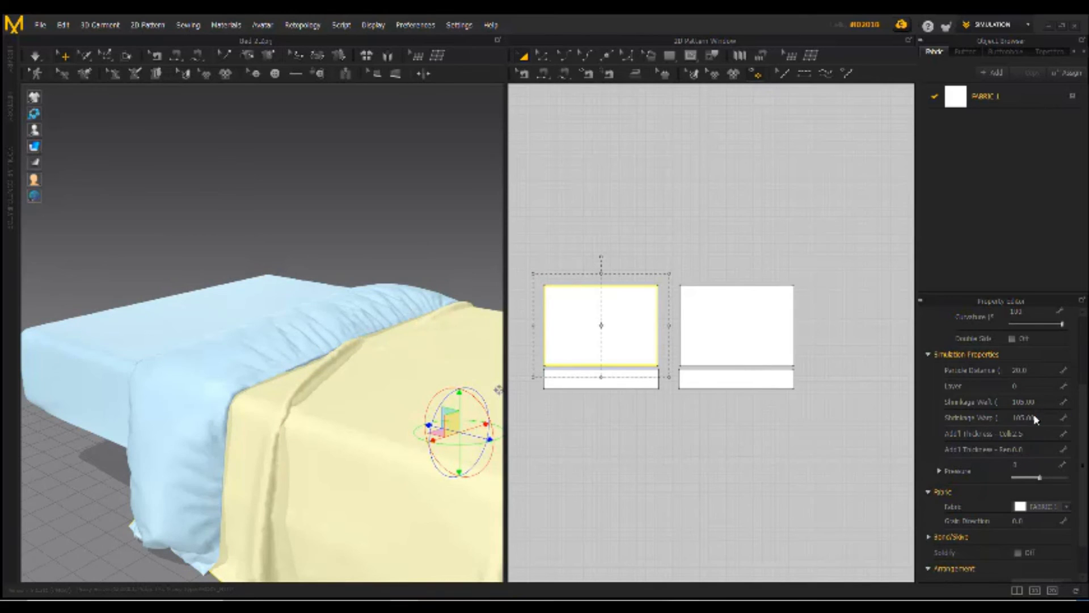
scroll(390, 285, down, 3)
middle_drag(391, 286, 329, 293)
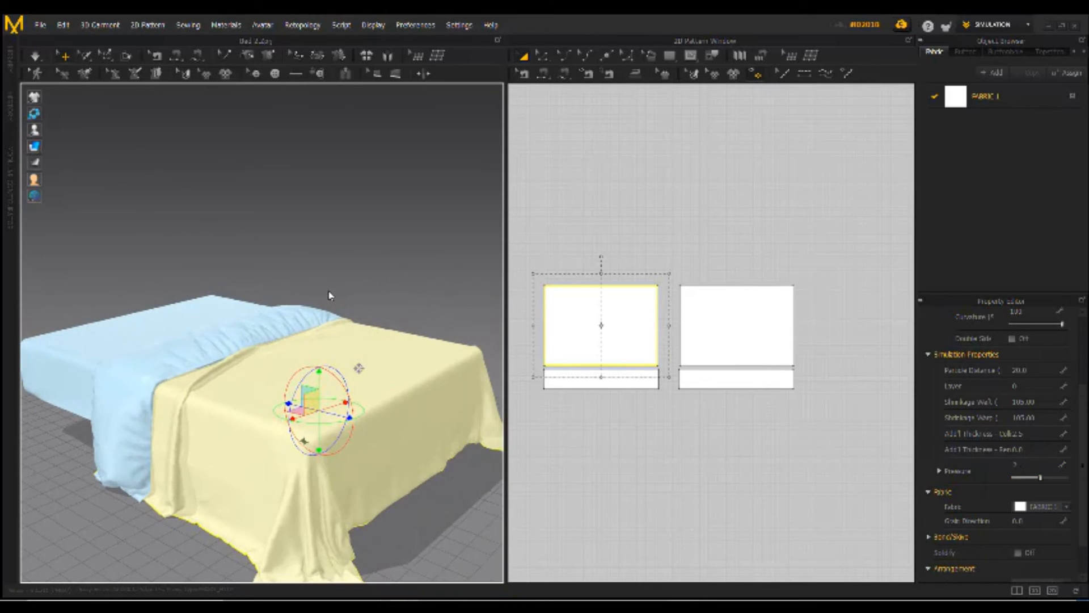
key(space)
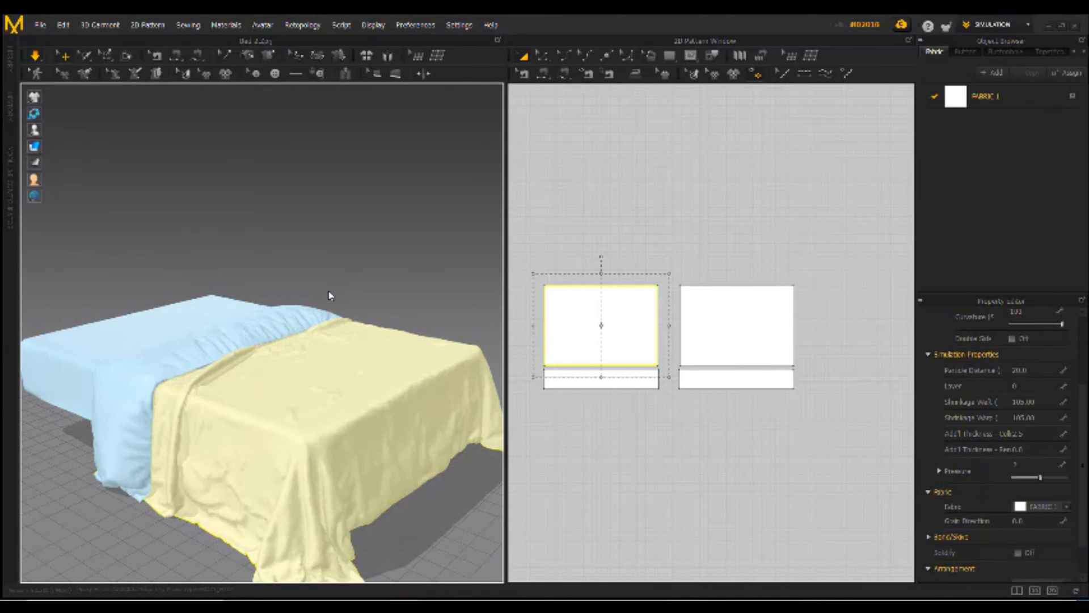
- Set the large duvet sheet's pressure to 5 and its warp and weft shrinkage to 110
click(1031, 474)
text(5)
key(Return)
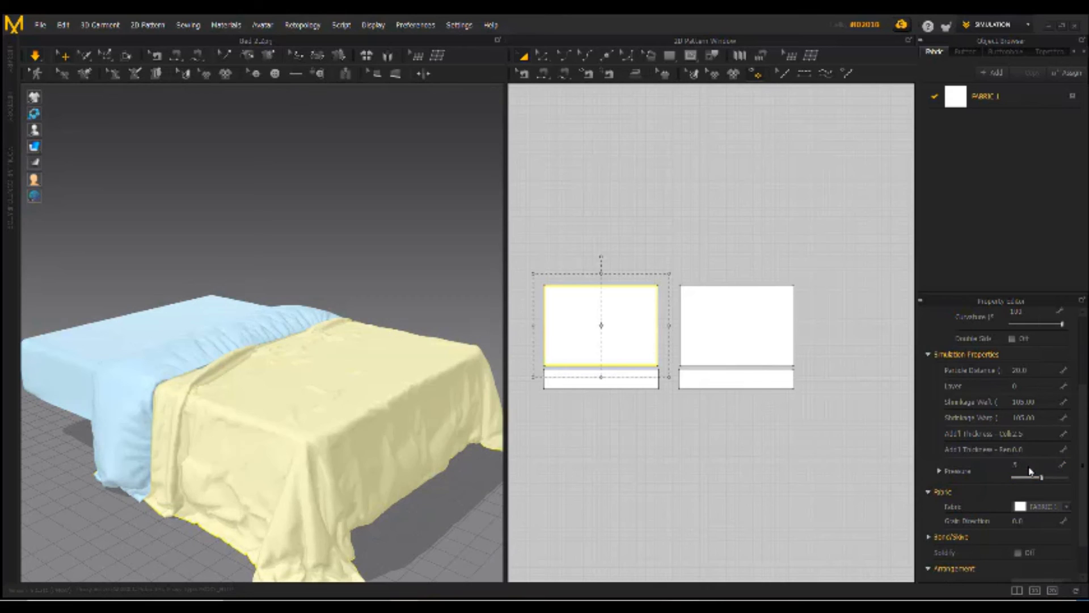
click(1038, 418)
text(1)
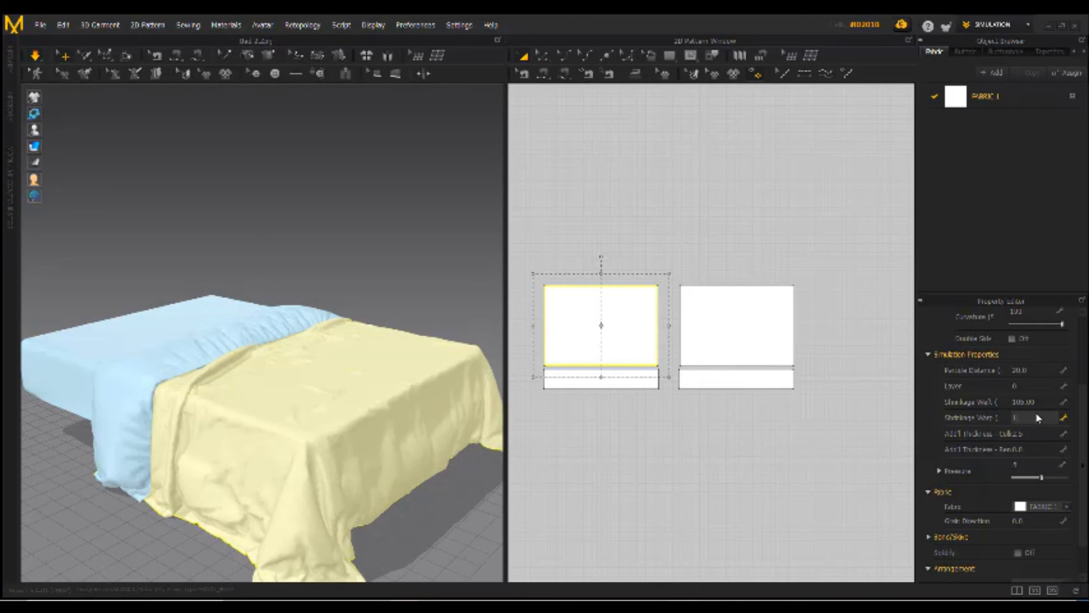
text(10)
key(Return)
click(1032, 401)
double_click(1019, 407)
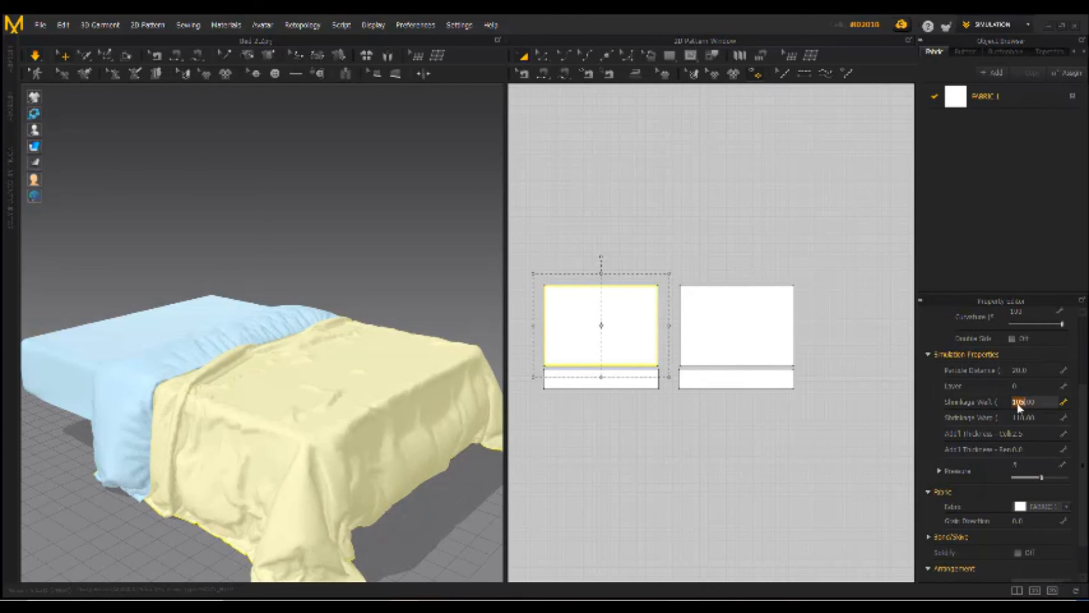
text(110)
key(Return)
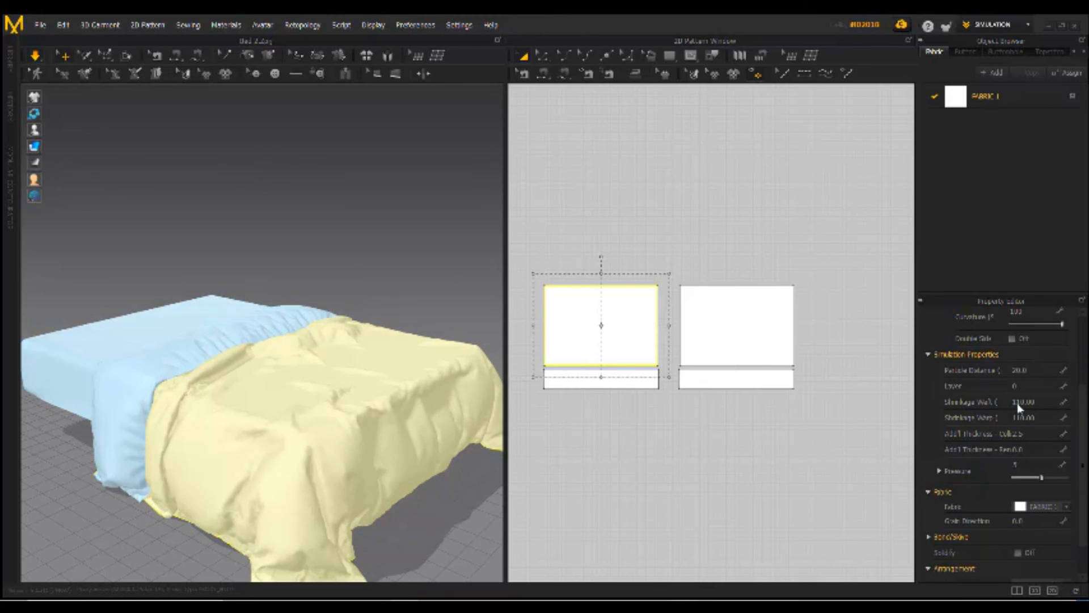
- Pull the large duvet sheet upward at several points so the simulated cloth inflates away from the mattress
drag(389, 358, 396, 122)
drag(281, 394, 285, 149)
drag(251, 360, 295, 293)
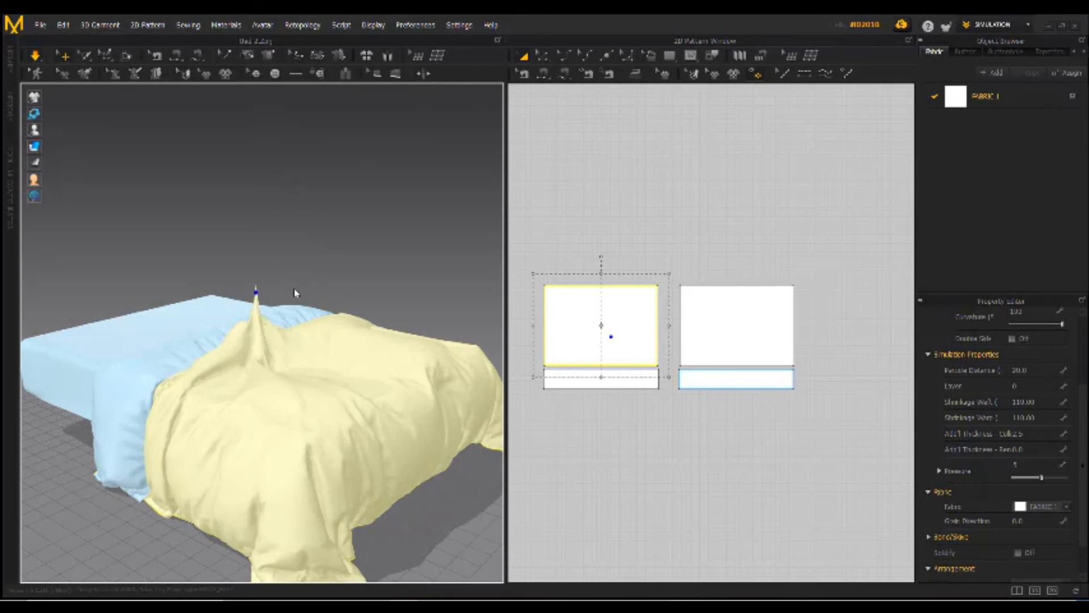
drag(356, 380, 346, 163)
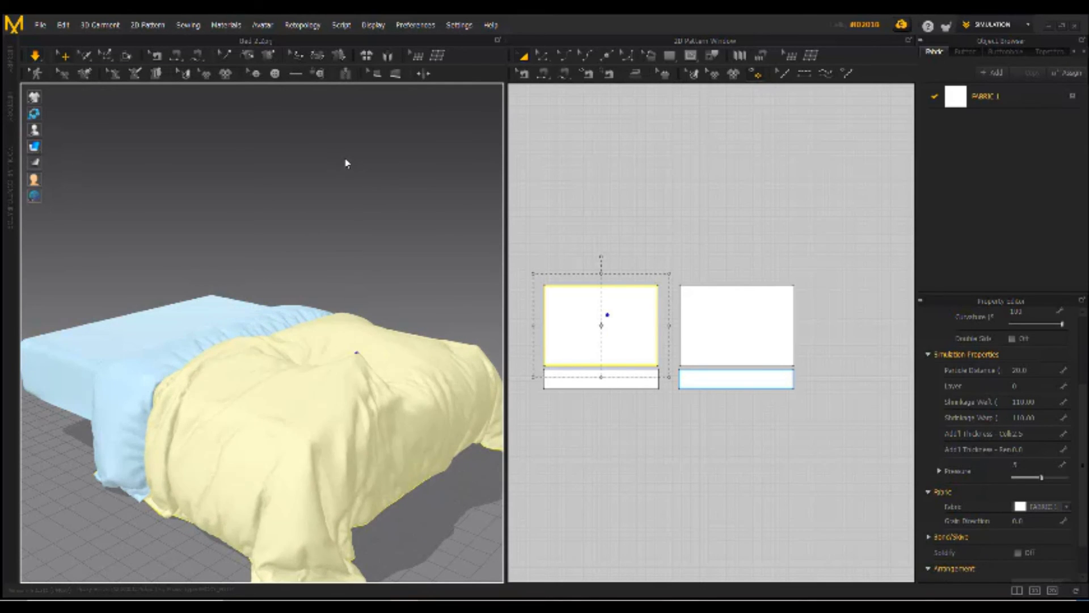
- Deflate the large duvet sheet by lowering its pressure, and settle on a pressure of 2
click(1037, 465)
text(2)
key(Return)
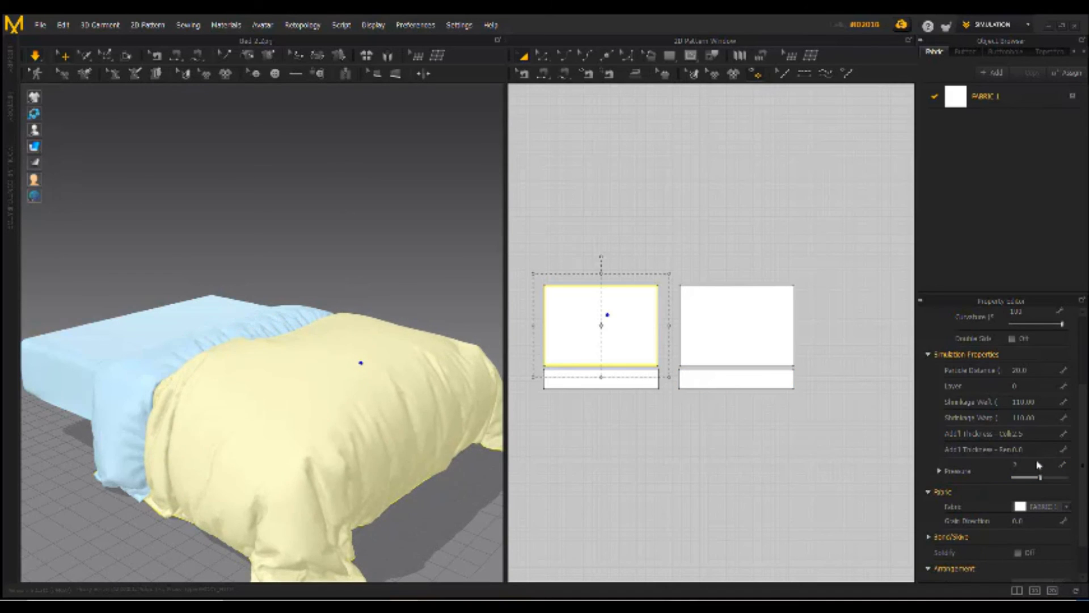
click(1038, 465)
text(1)
key(Return)
click(1028, 476)
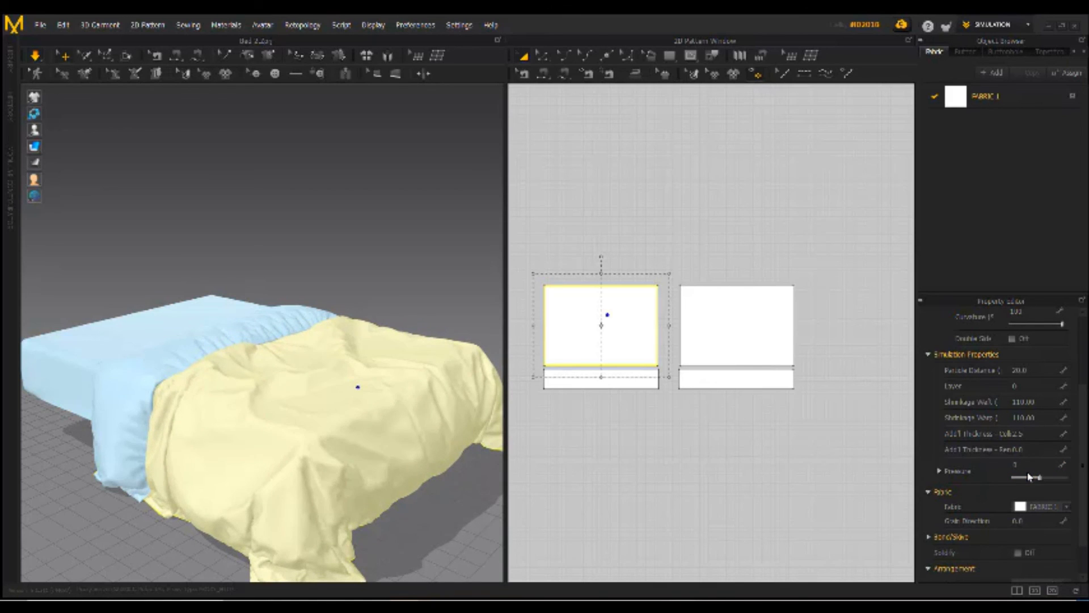
click(1027, 465)
text(2)
key(Return)
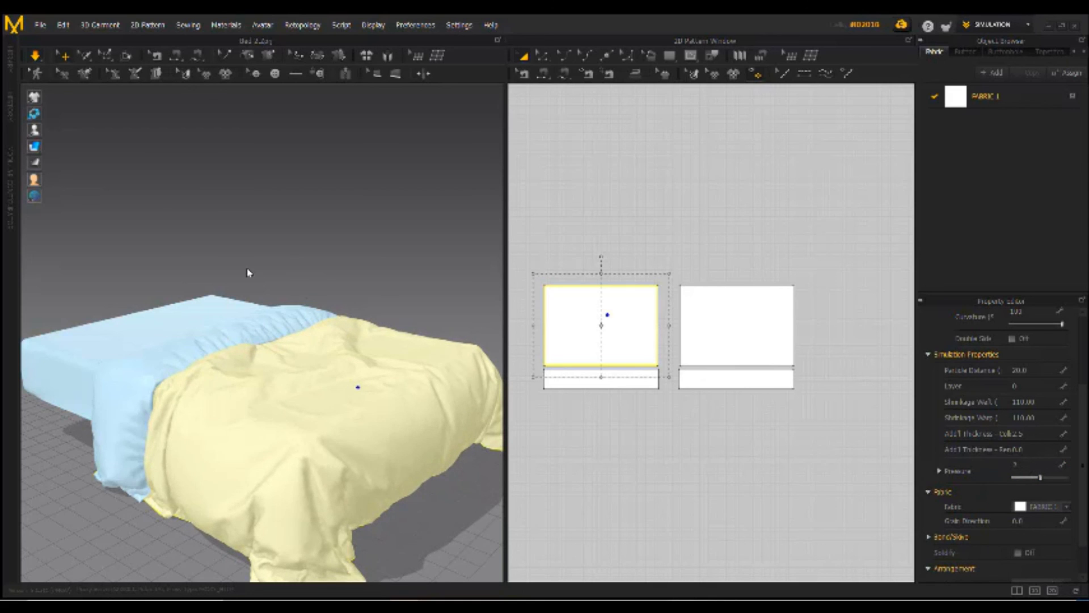
- Tug the large duvet sheet's surface at several points during simulation to shape natural folds
right_drag(247, 273, 278, 367)
drag(271, 345, 271, 289)
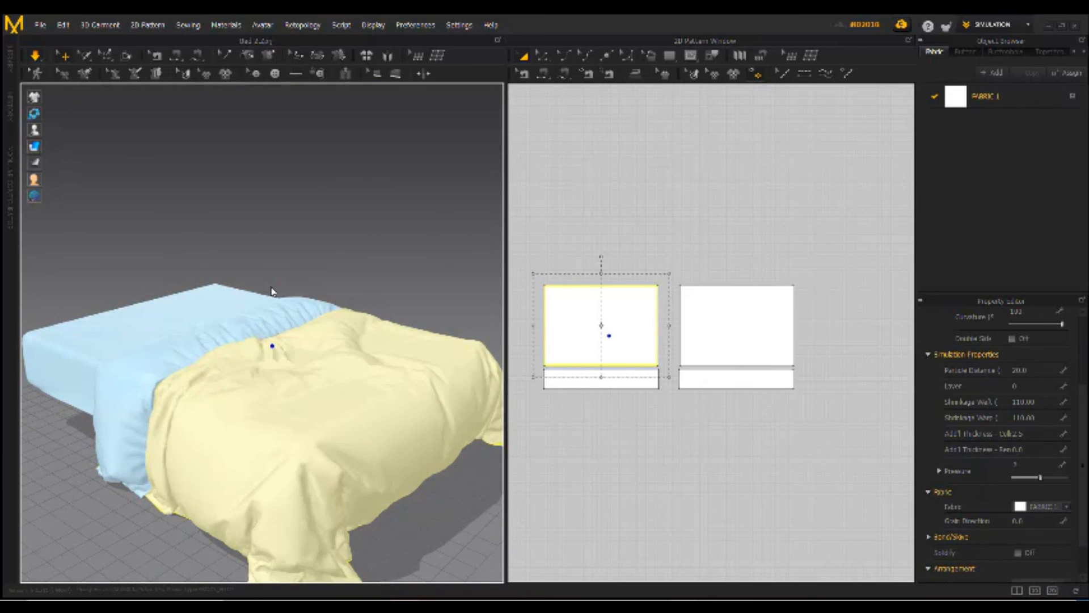
right_drag(272, 292, 299, 326)
right_drag(316, 364, 336, 339)
drag(400, 353, 395, 251)
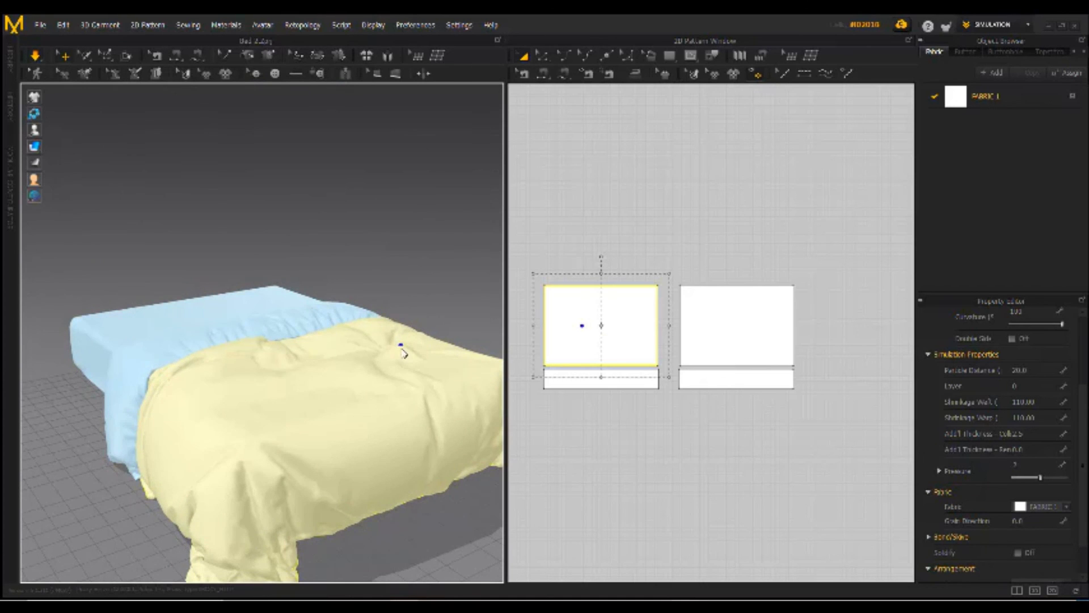
click(246, 375)
click(354, 355)
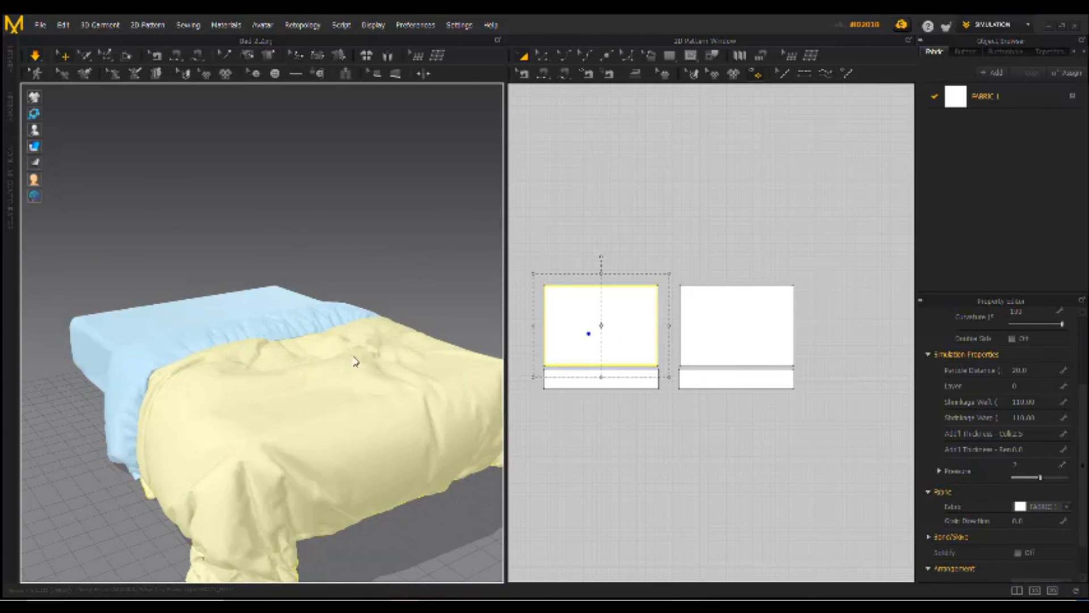
drag(232, 379, 230, 407)
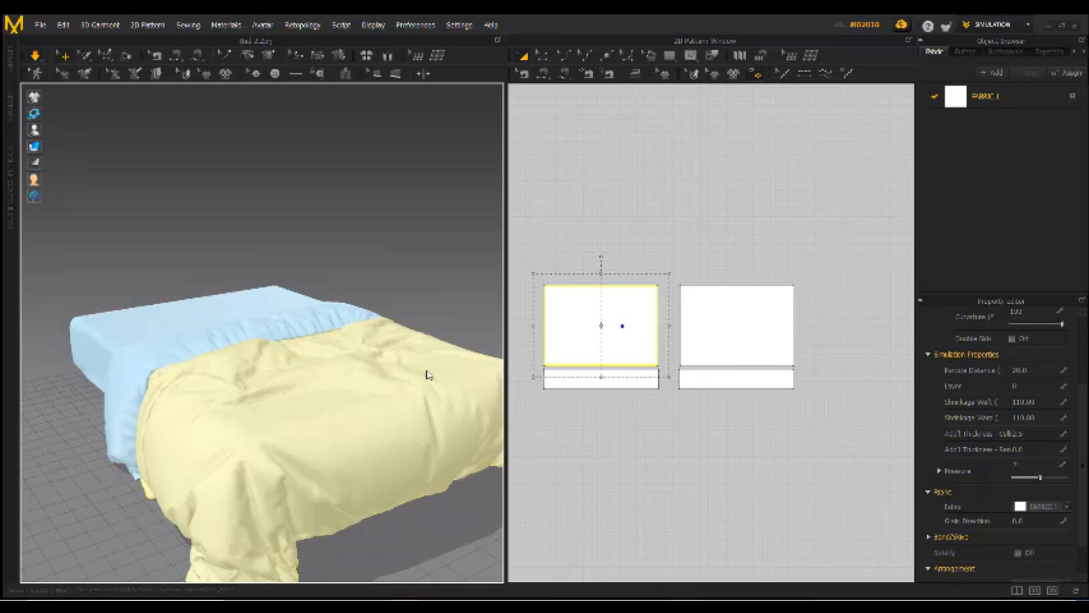
right_drag(251, 370, 255, 486)
scroll(255, 487, down, 2)
- Stop the simulation and refine the large duvet sheet with a particle distance of 10
key(space)
click(1021, 371)
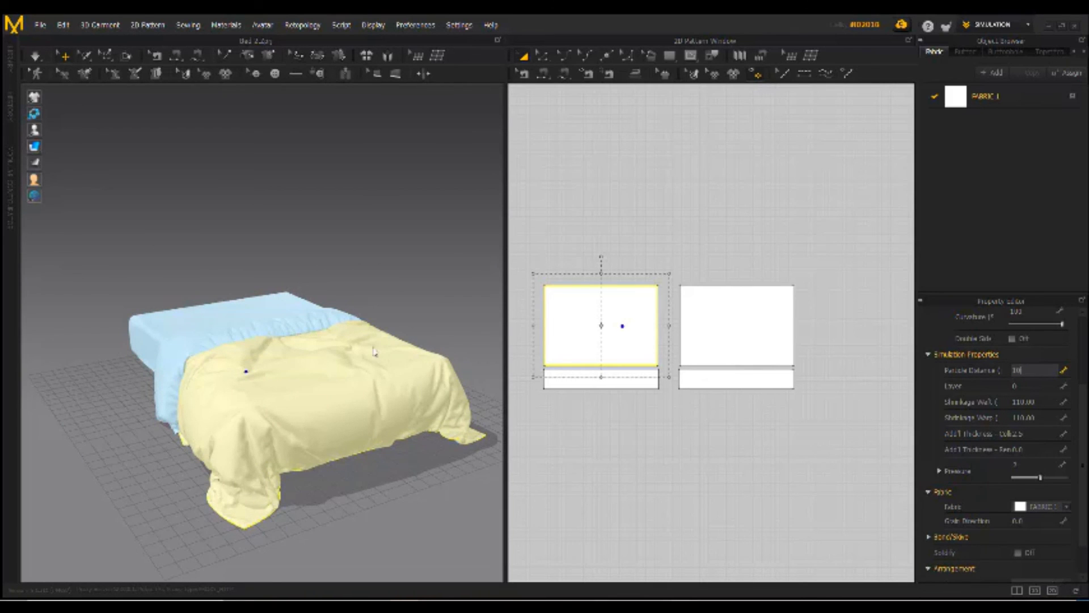
key(Return)
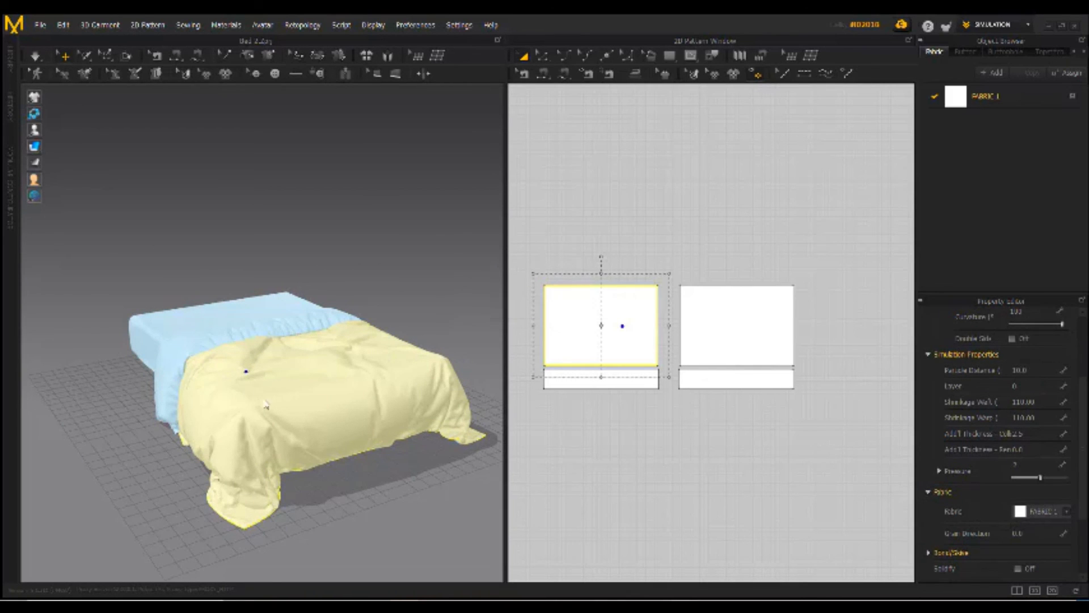
right_drag(258, 391, 214, 289)
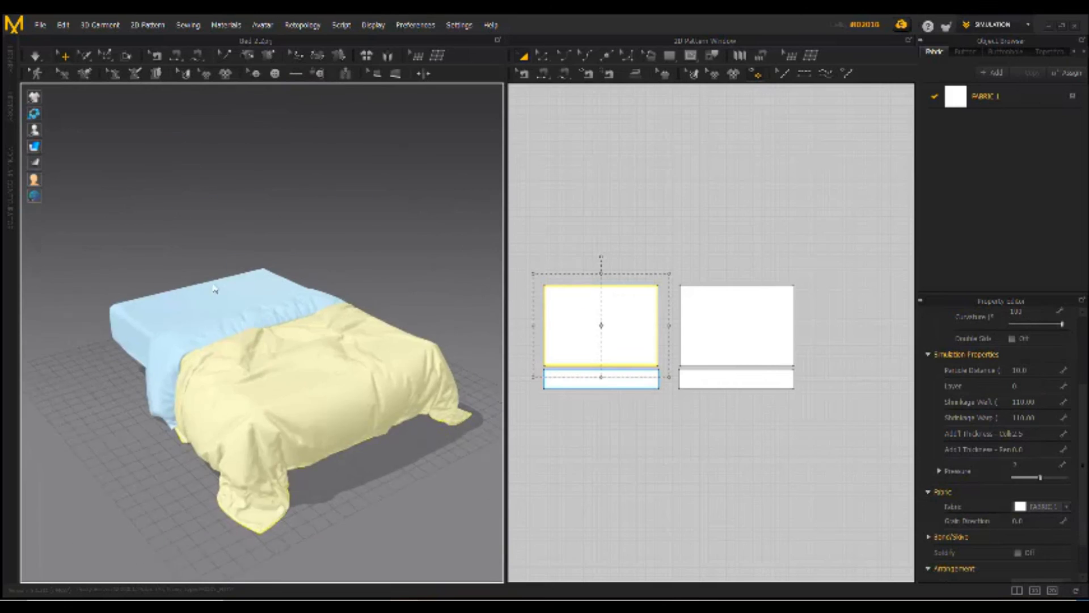
scroll(214, 289, up, 4)
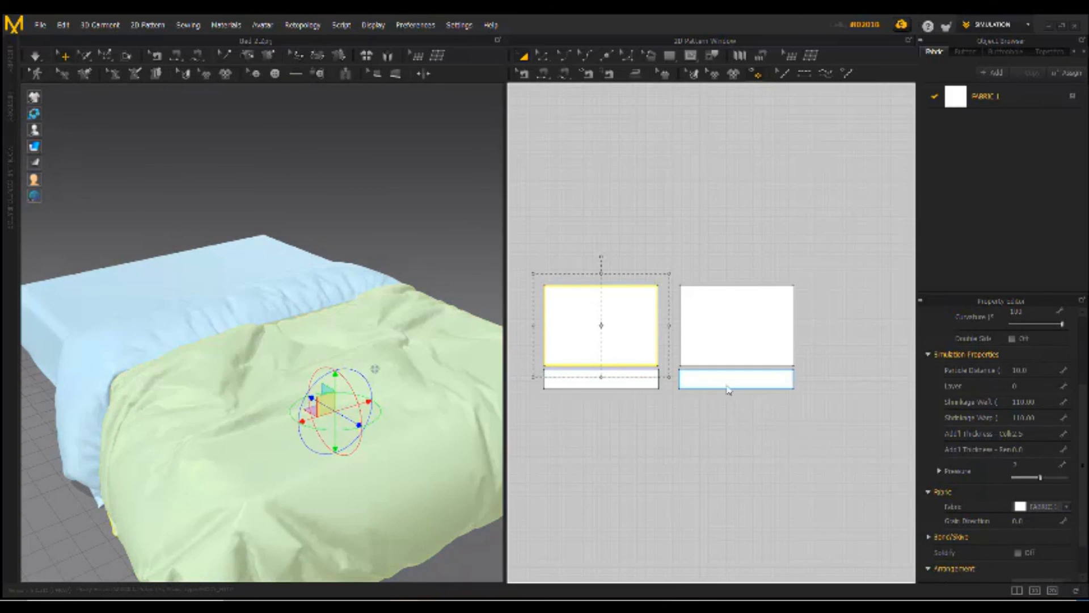
- Set the folded strip's warp shrinkage to 105, let it settle in simulation, and stop the simulation
click(726, 384)
click(1027, 414)
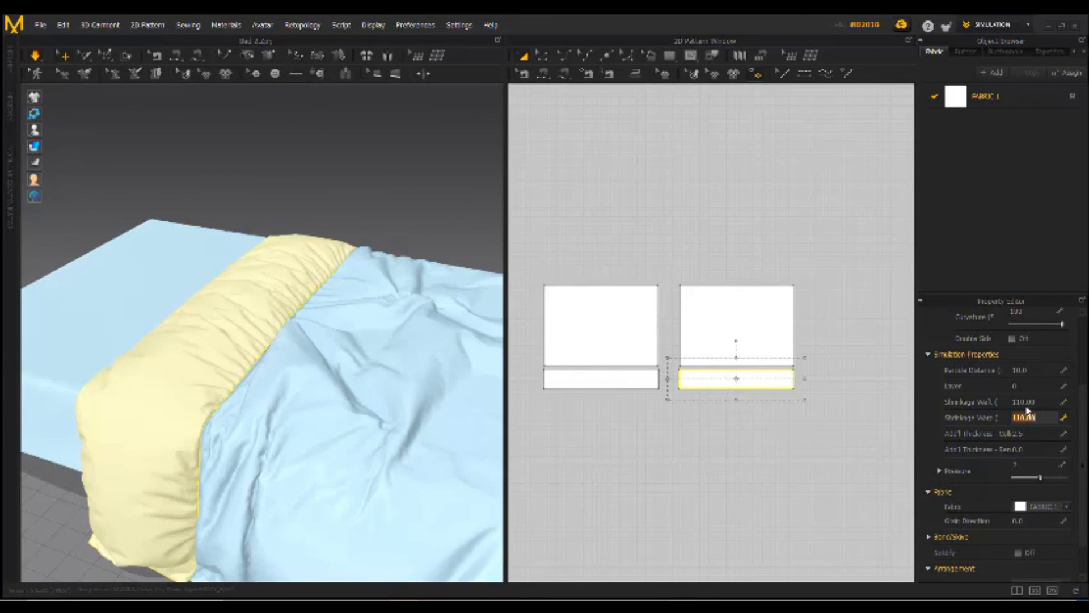
text(105)
key(Return)
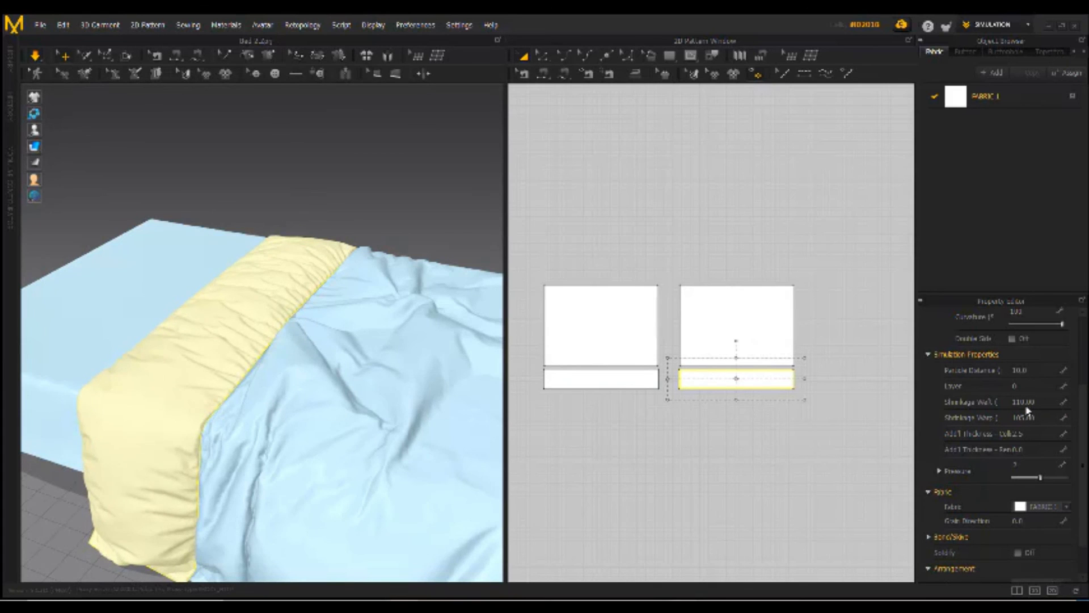
key(space)
right_drag(290, 296, 377, 350)
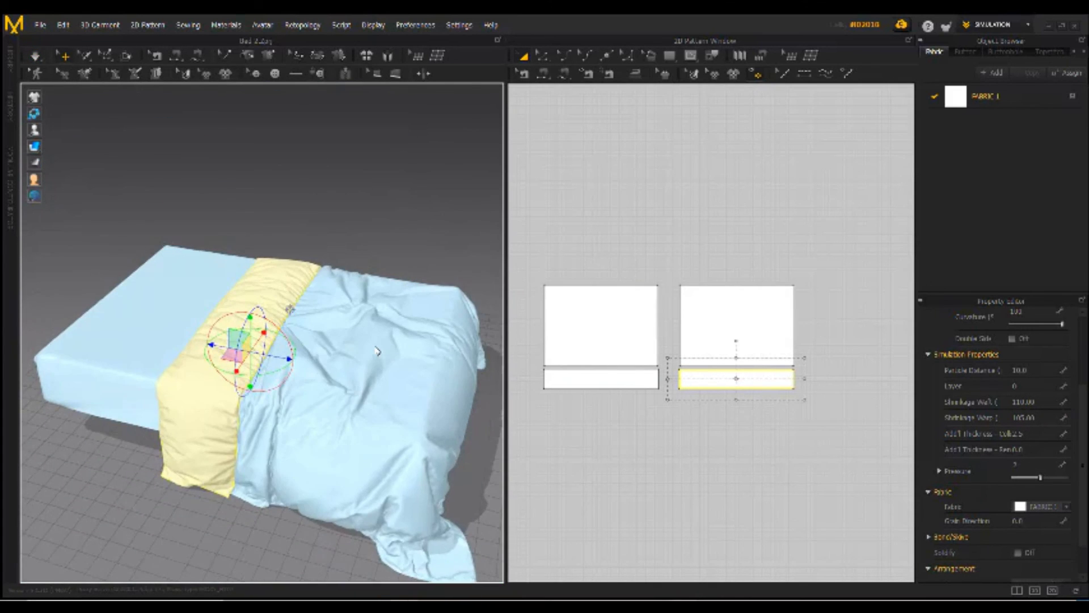